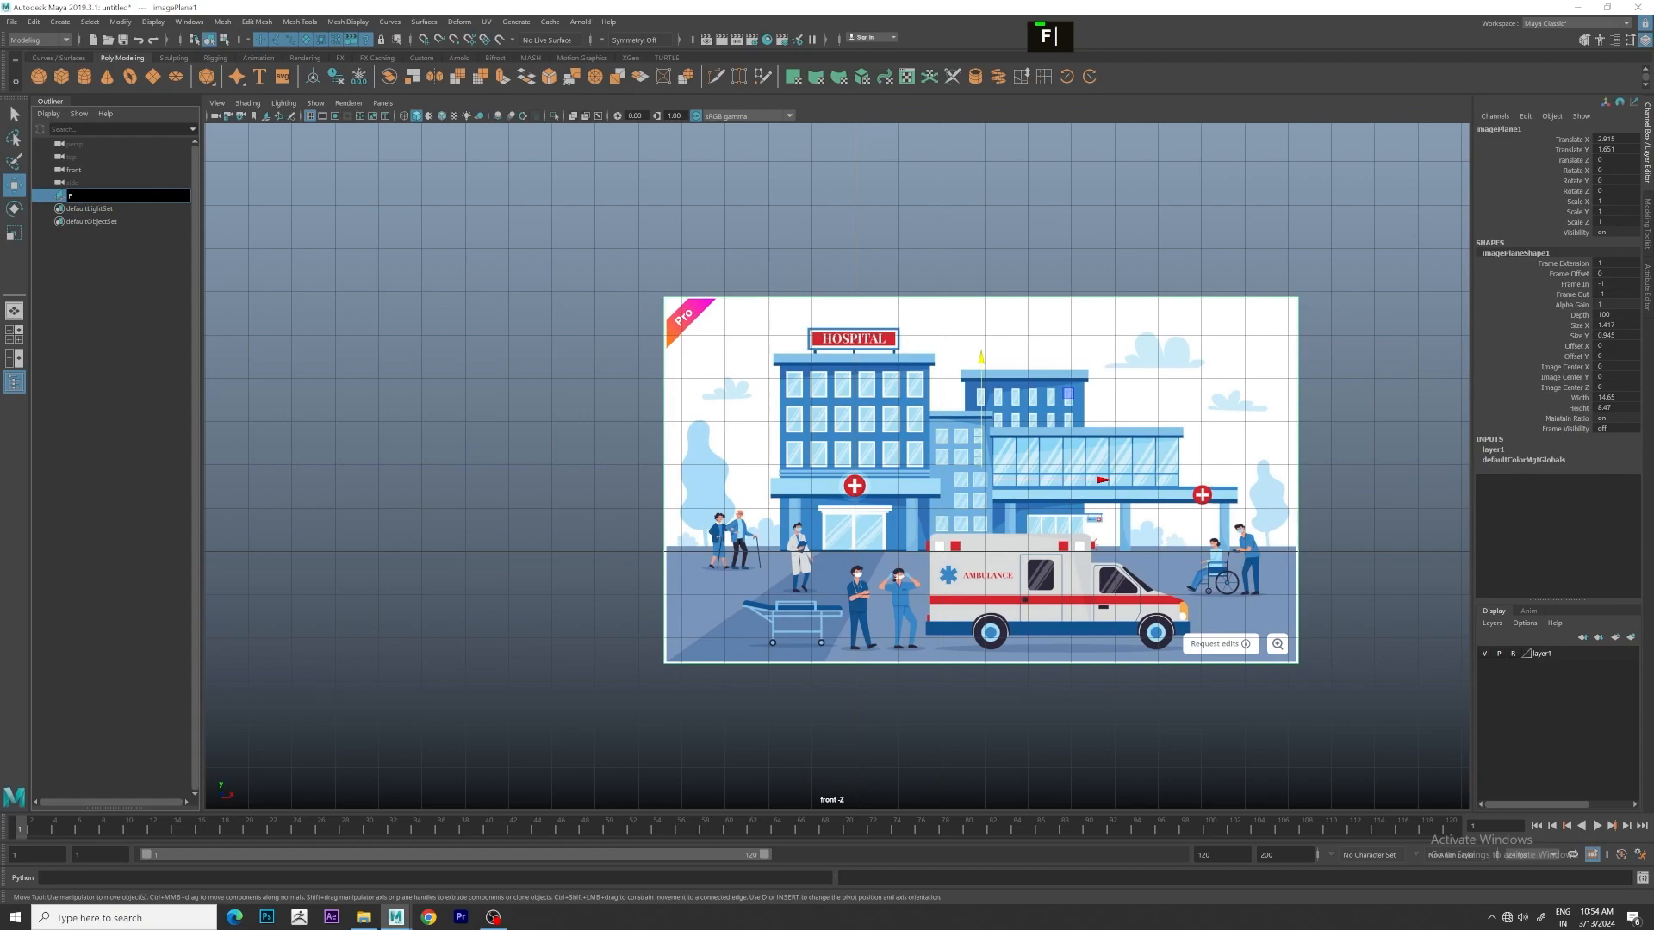
# Rename the hospital image plane as reff and move it back in Z behind the grid
pyautogui.press('Return')
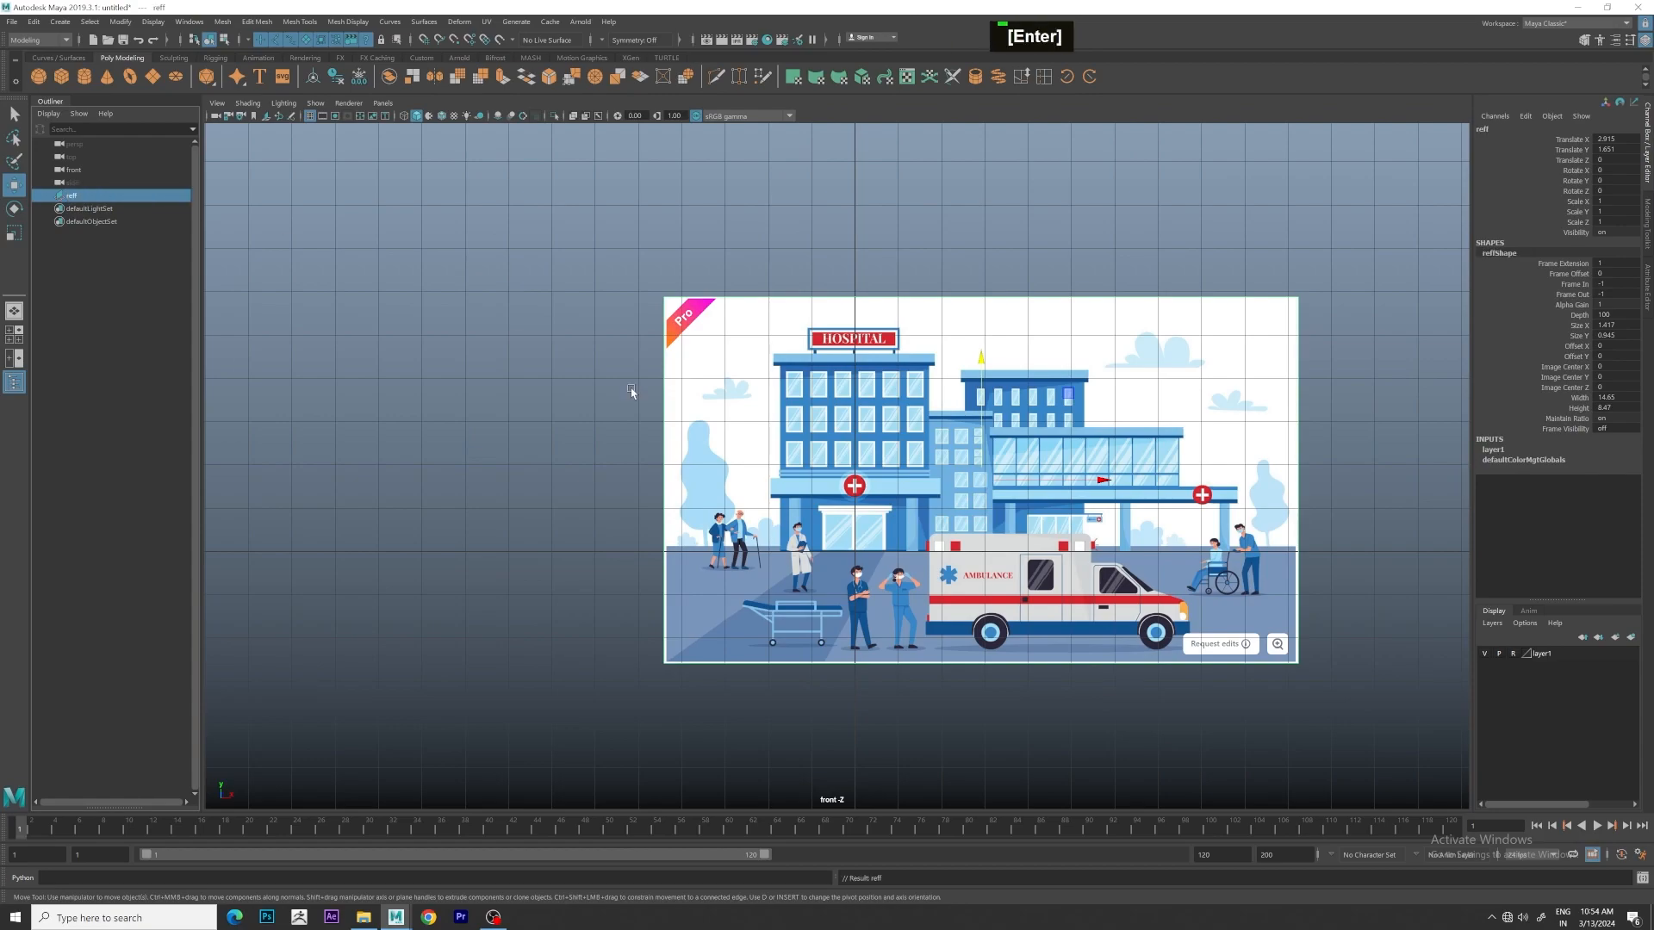
pyautogui.click(783, 200)
pyautogui.press('space')
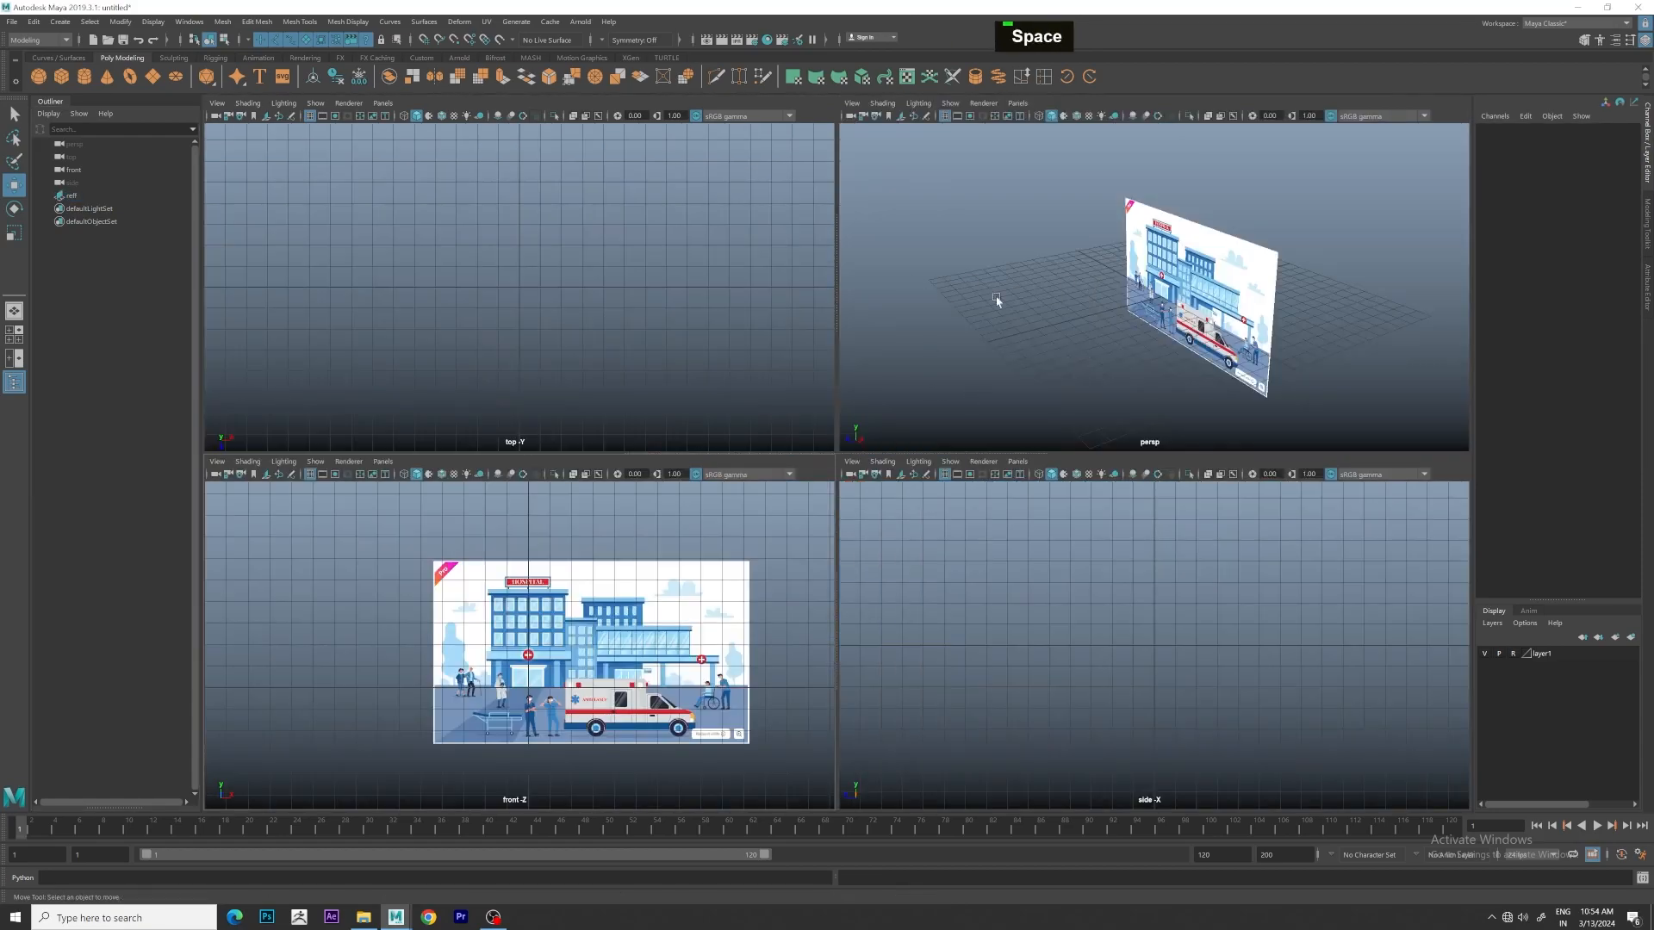
pyautogui.press('space')
pyautogui.click(103, 196)
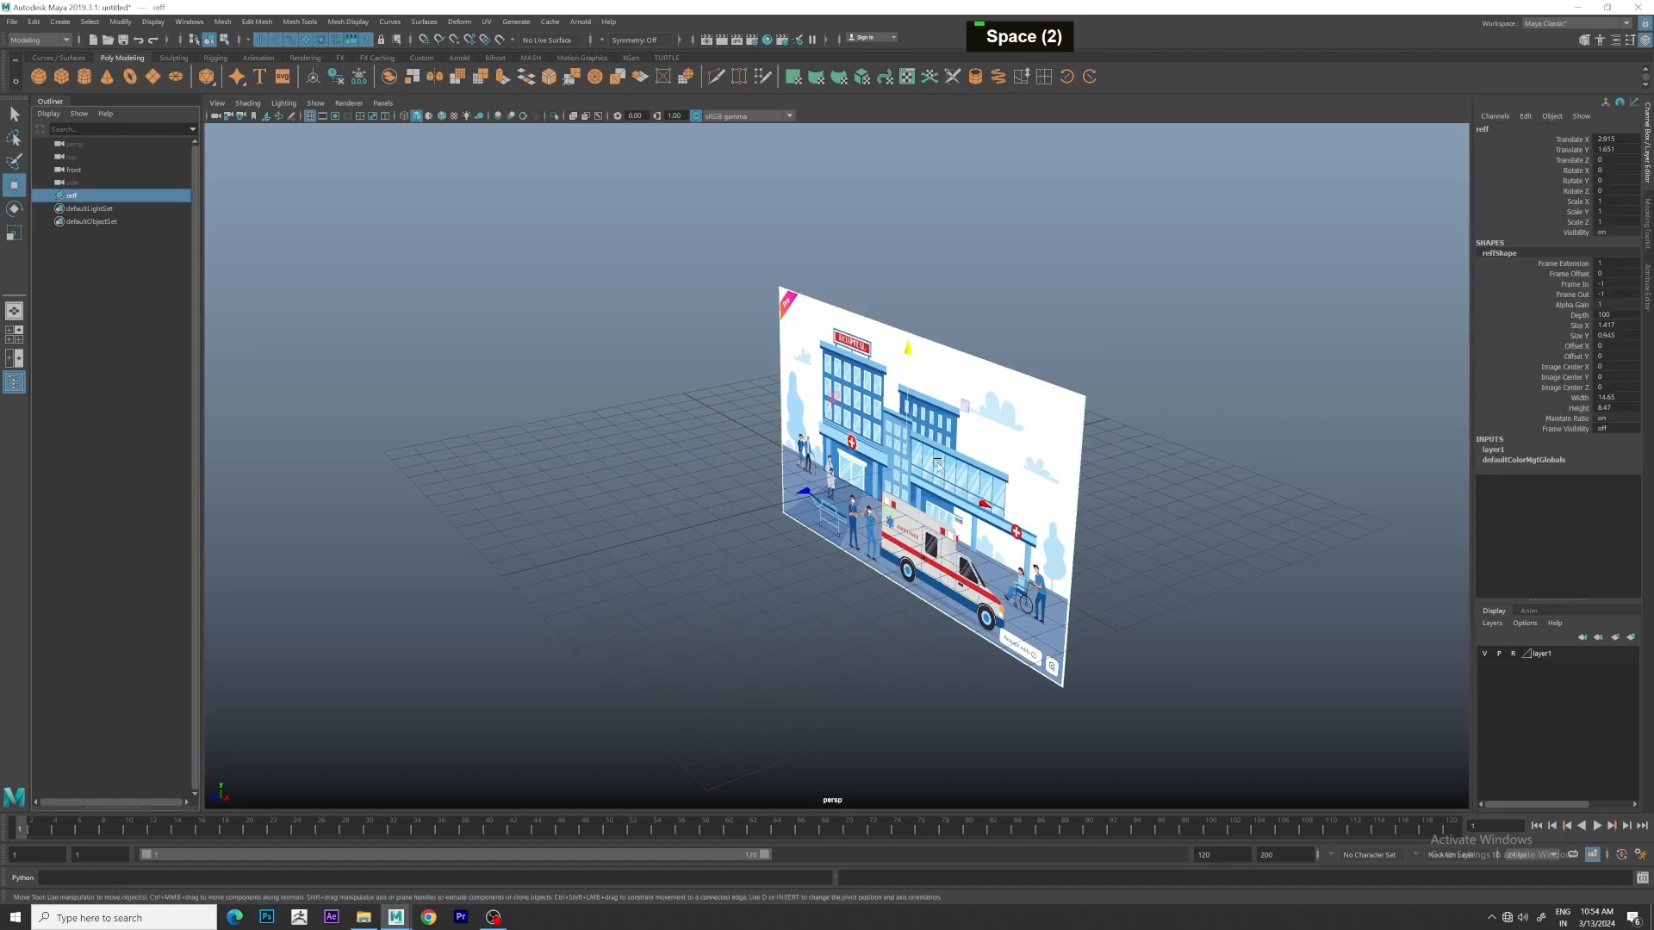
pyautogui.moveTo(867, 481); pyautogui.dragTo(1149, 402)
pyautogui.click(867, 457)
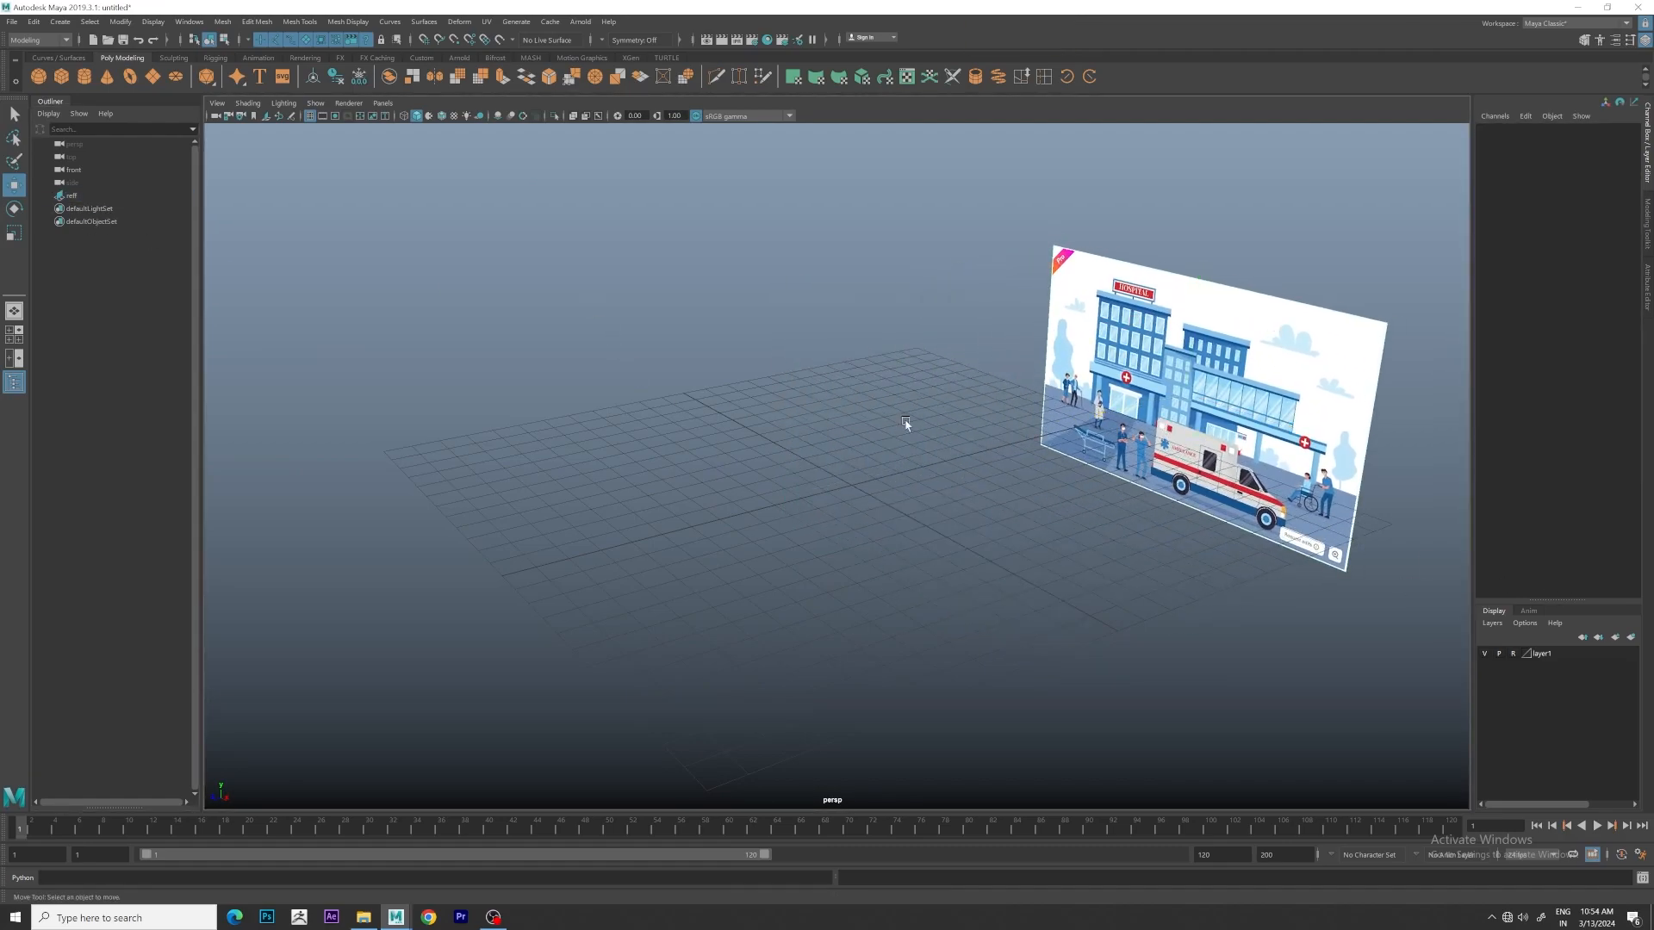
# Create a polygon cube at the foot of the hospital entrance and flatten it to a Y scale of about 0.048
pyautogui.press('space')
pyautogui.press('space')
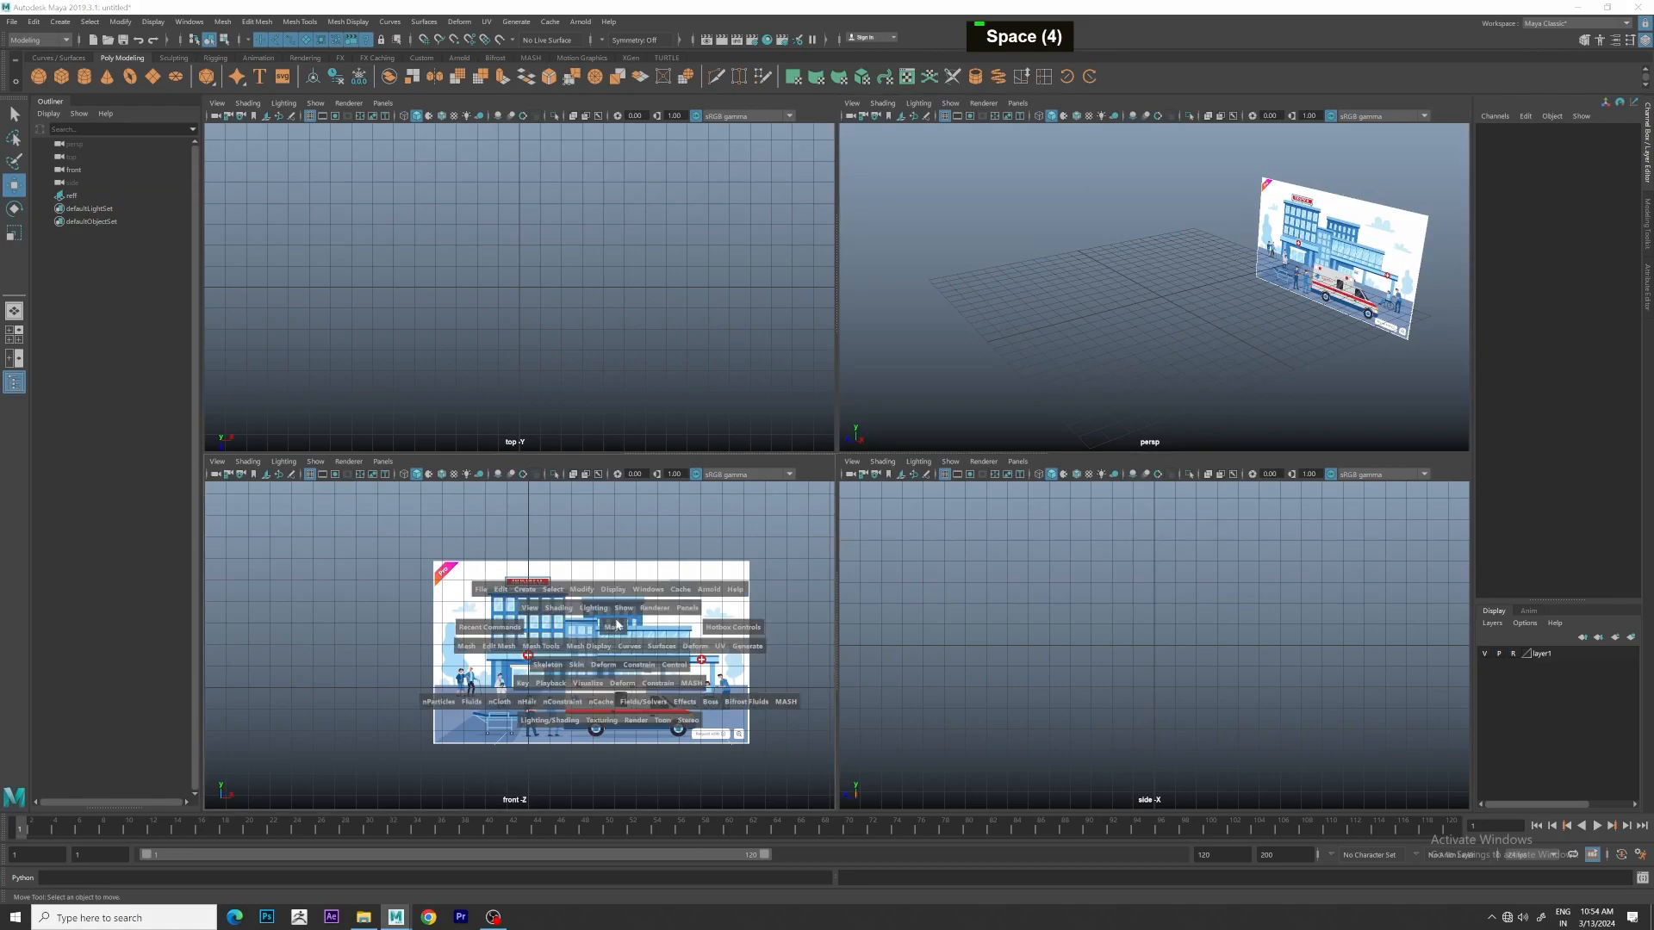
pyautogui.scroll(8, 933, 681)
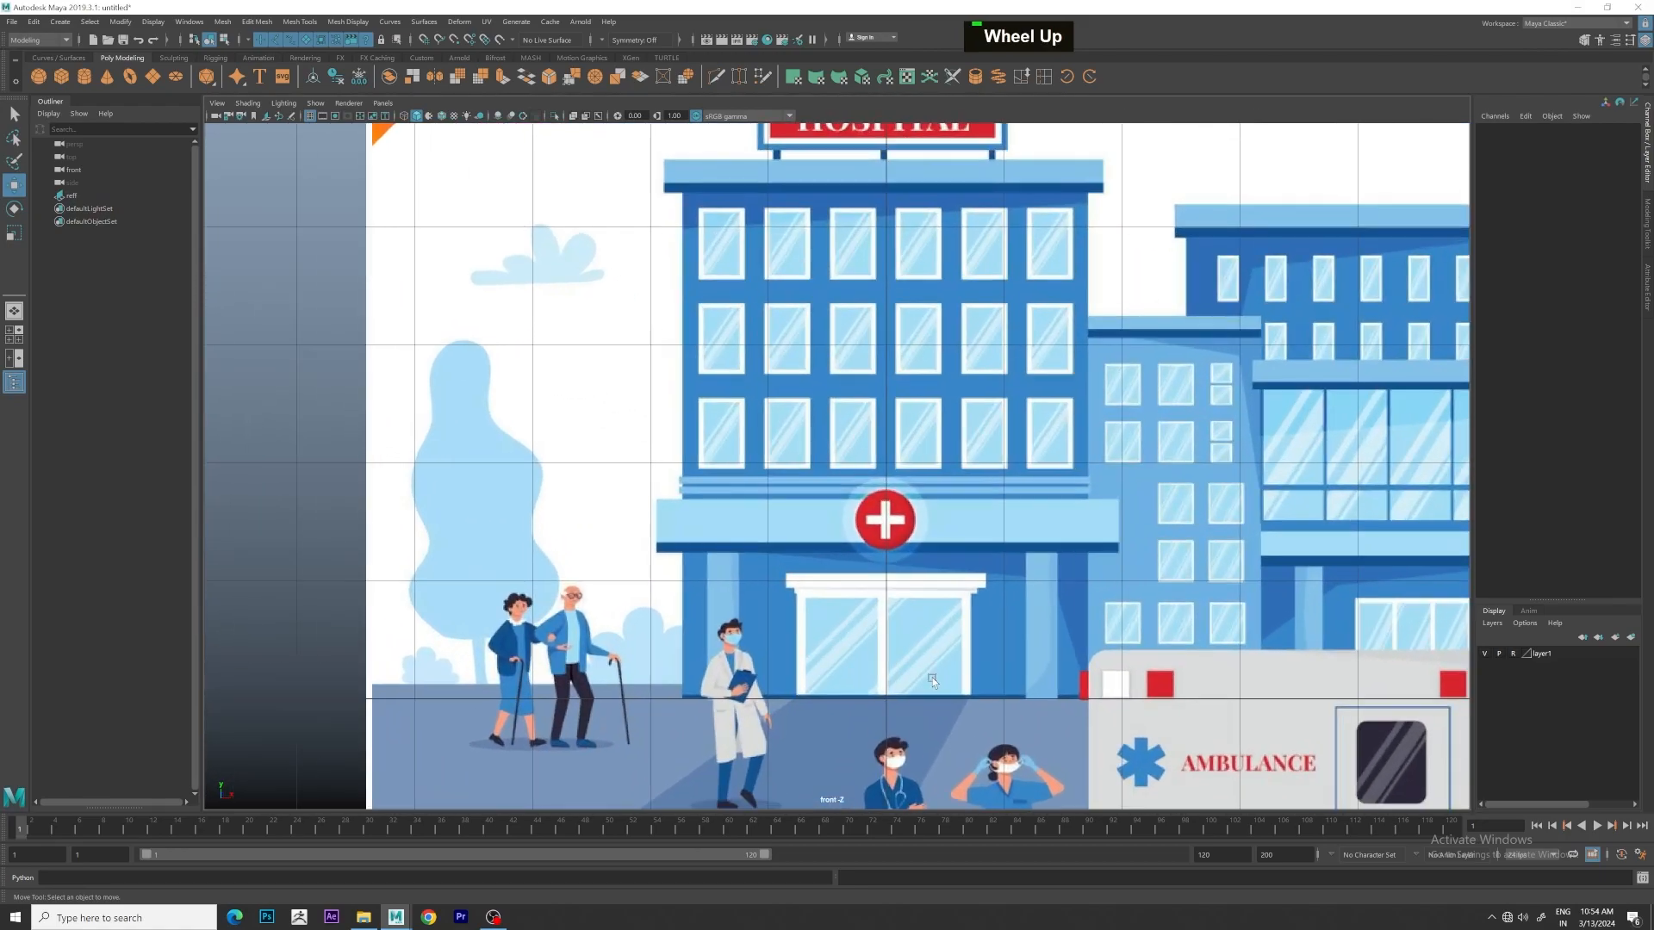
pyautogui.keyDown('alt'); pyautogui.moveTo(933, 681); pyautogui.dragTo(953, 464, button='middle'); pyautogui.keyUp('alt')
pyautogui.scroll(6, 953, 465)
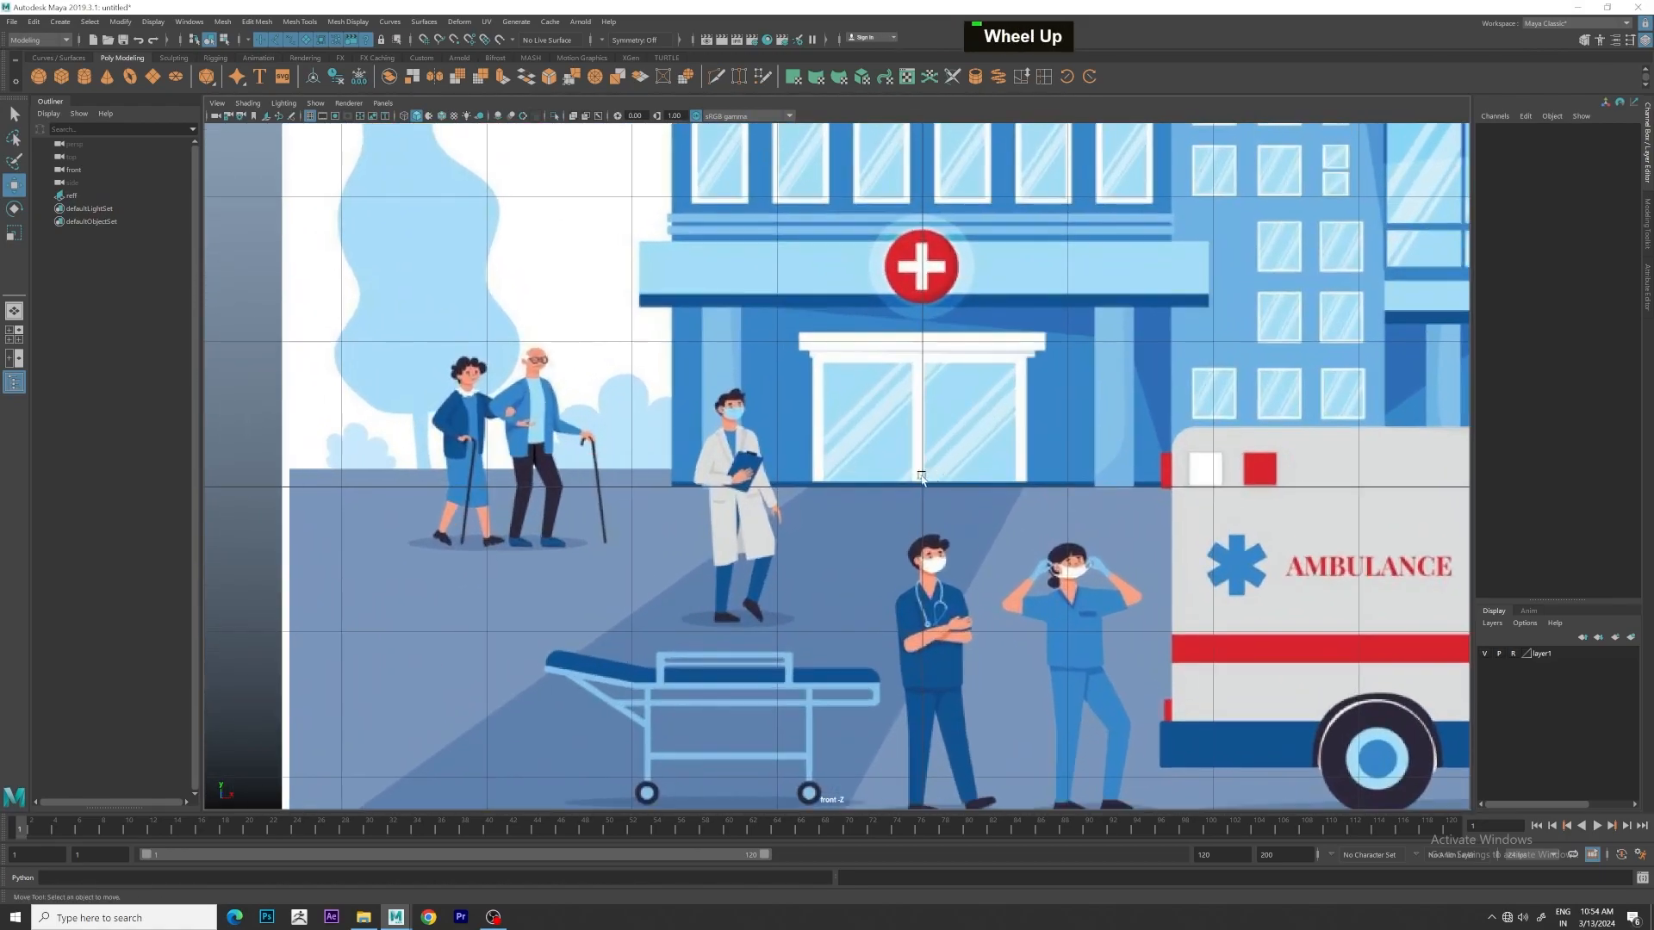
pyautogui.click(61, 77)
pyautogui.scroll(3, 1025, 492)
pyautogui.press('r')
pyautogui.moveTo(1020, 398); pyautogui.dragTo(1057, 473)
# Raise the flattened cube onto the building's base strip at about Y 0.014 and thin it to a Y scale of about 0.044
pyautogui.press('w')
pyautogui.scroll(1, 1007, 483)
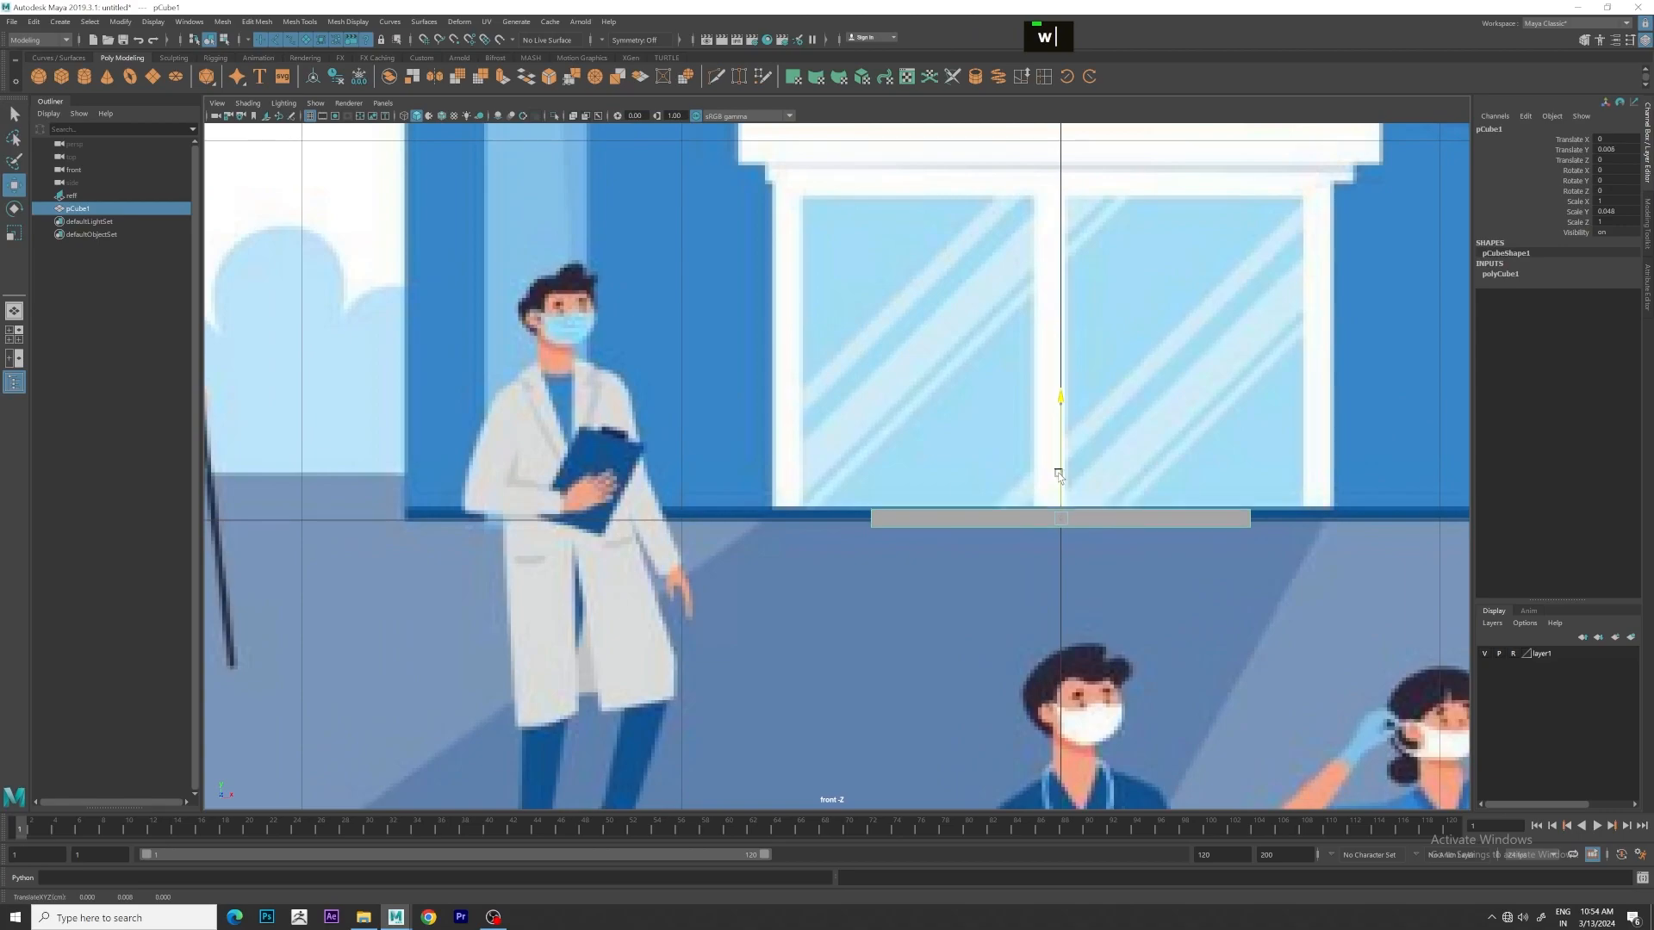
pyautogui.scroll(4, 1169, 477)
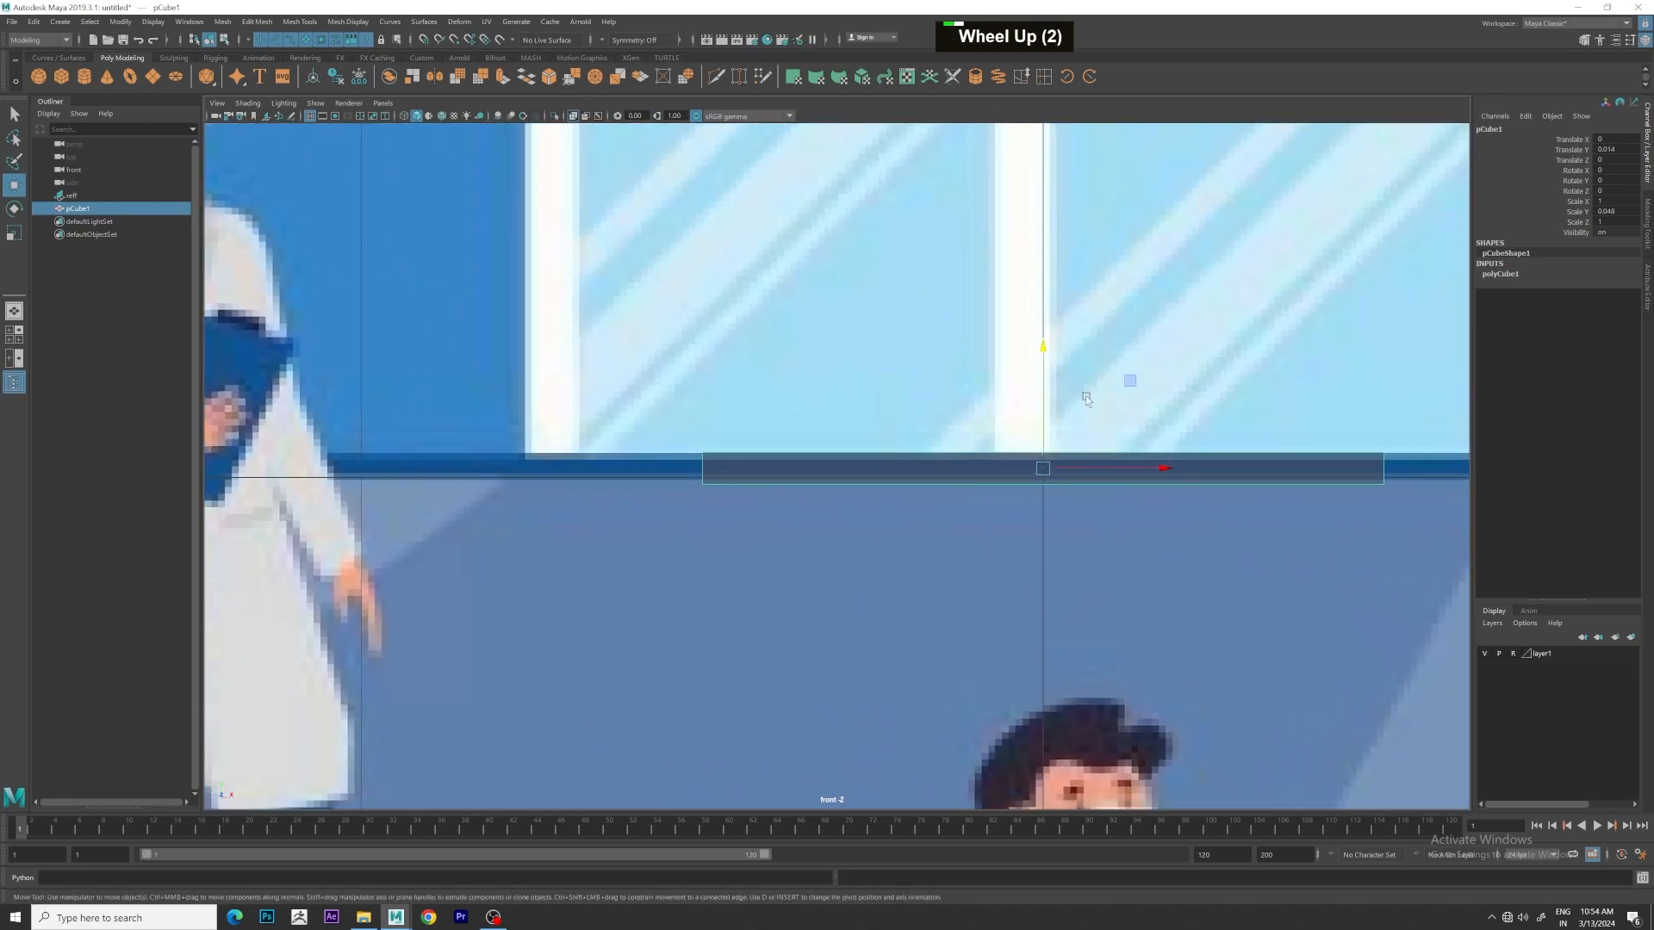
pyautogui.press('r')
pyautogui.moveTo(1066, 352); pyautogui.dragTo(1067, 361)
# Move the cube's left-end vertices outward to the main hospital building's left edge in the reference
pyautogui.moveTo(800, 461); pyautogui.dragTo(735, 459, button='right')
pyautogui.moveTo(663, 394); pyautogui.dragTo(691, 462)
pyautogui.keyDown('alt'); pyautogui.moveTo(404, 409); pyautogui.dragTo(1012, 497, button='middle'); pyautogui.keyUp('alt')
pyautogui.moveTo(821, 478); pyautogui.dragTo(669, 448, button='middle')
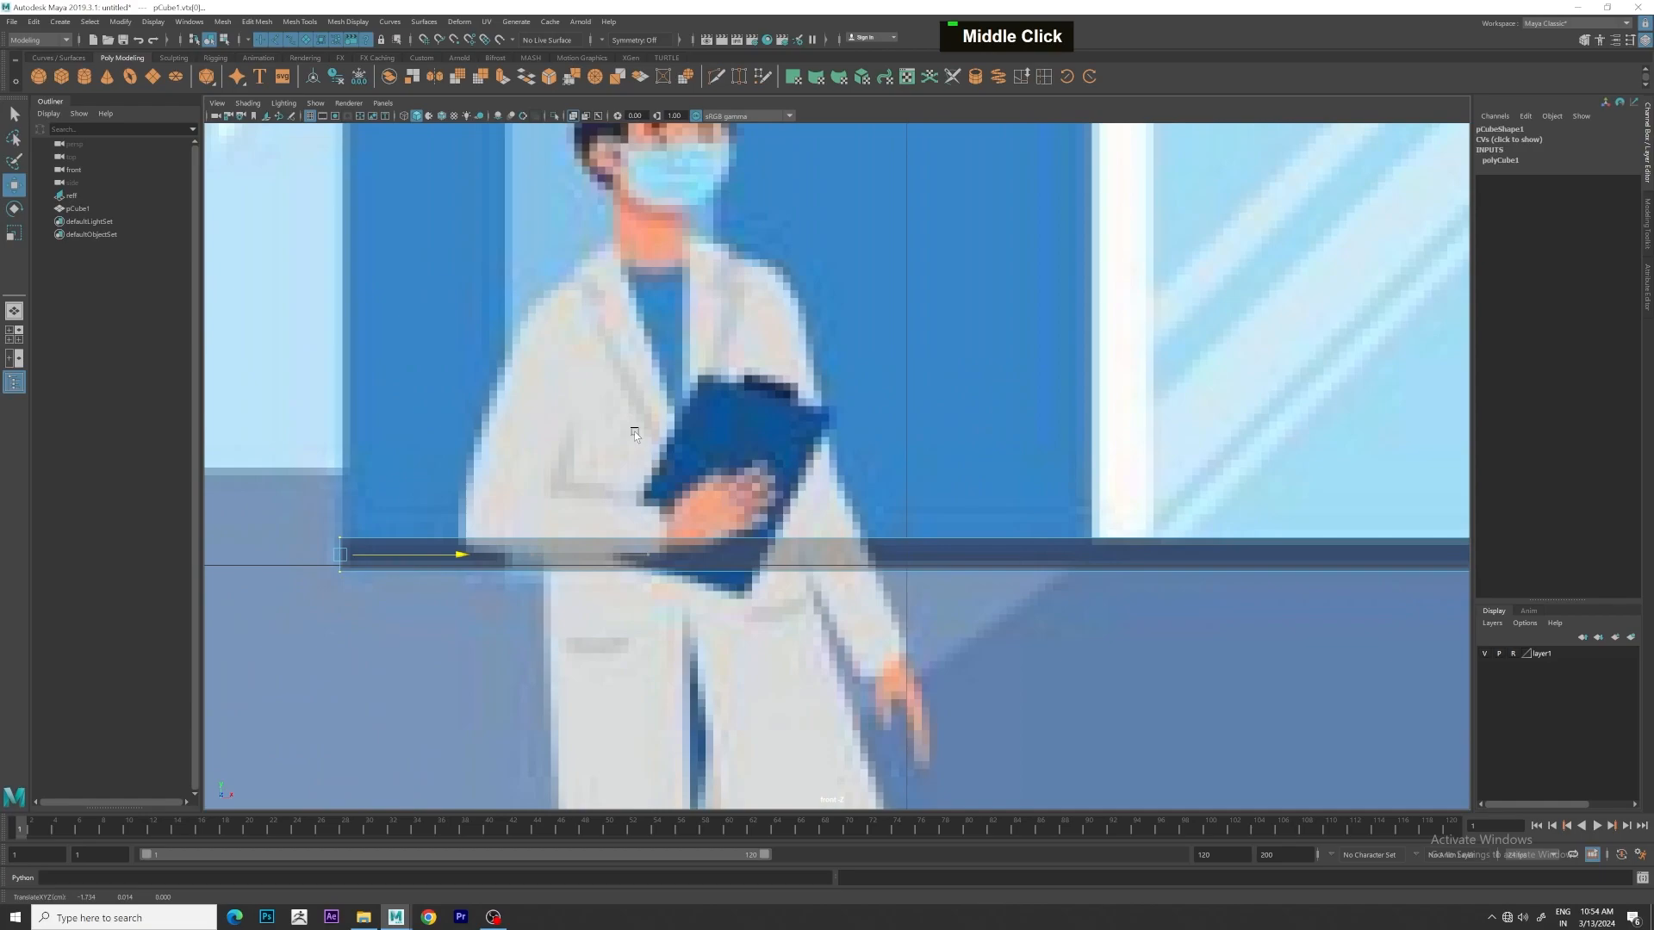
# Move the cube's right-end vertices outward to the main hospital building's right edge in the reference
pyautogui.scroll(-15, 634, 431)
pyautogui.scroll(5, 1009, 538)
pyautogui.scroll(-3, 1025, 526)
pyautogui.scroll(10, 1052, 506)
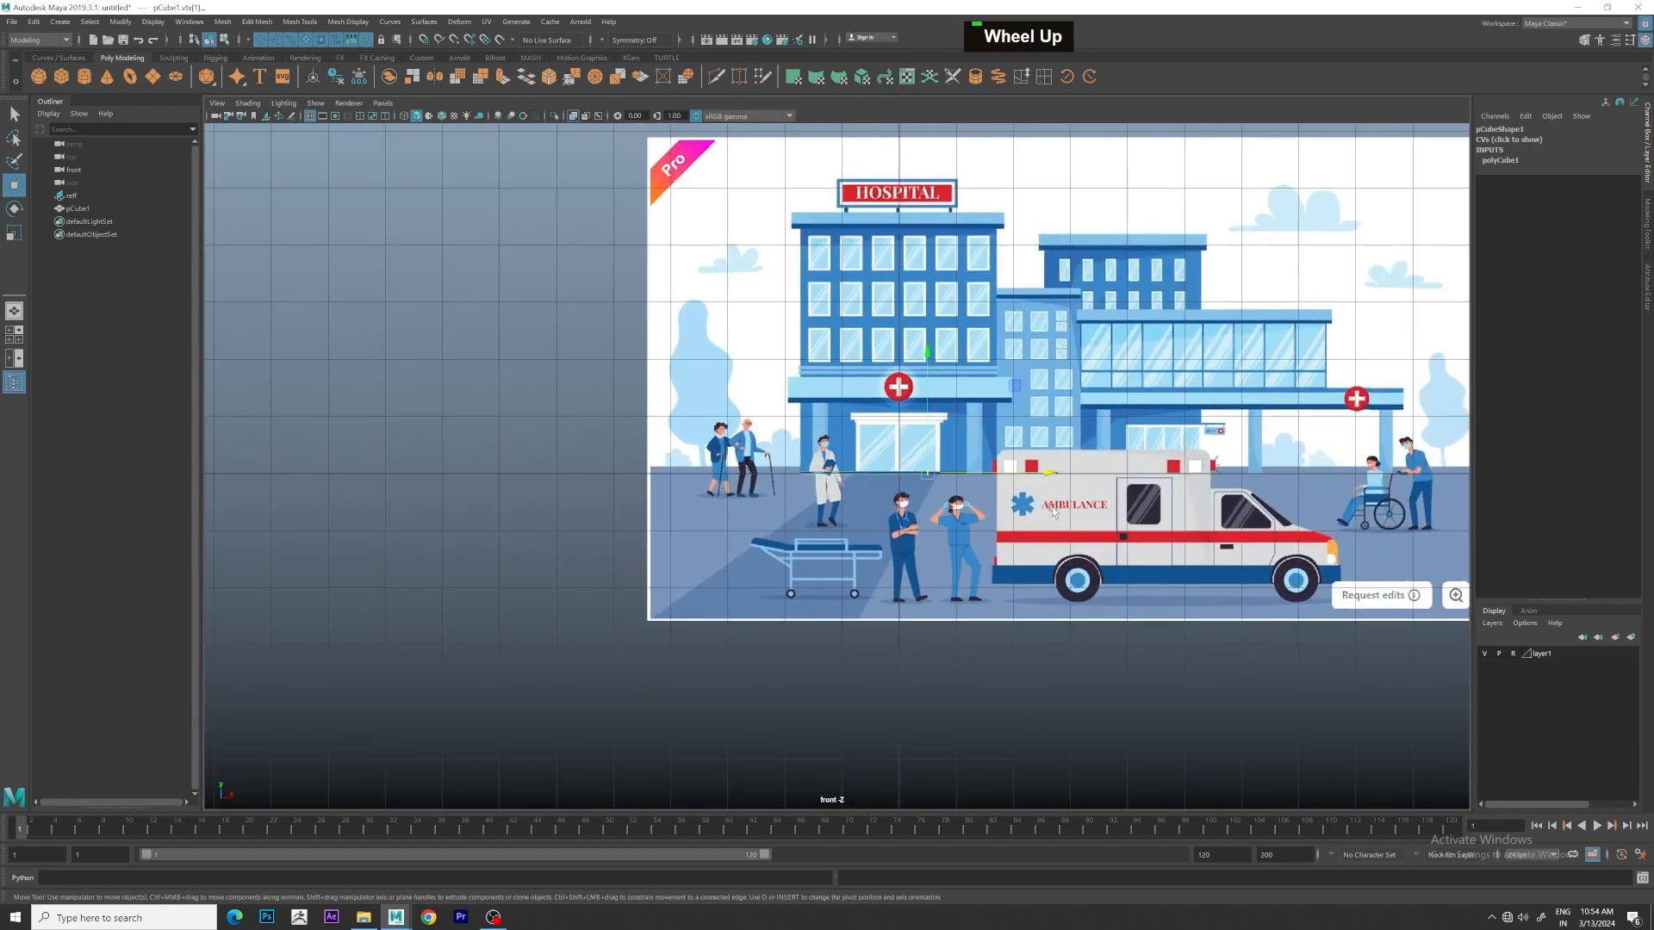
pyautogui.scroll(-10, 1054, 498)
pyautogui.scroll(3, 1038, 492)
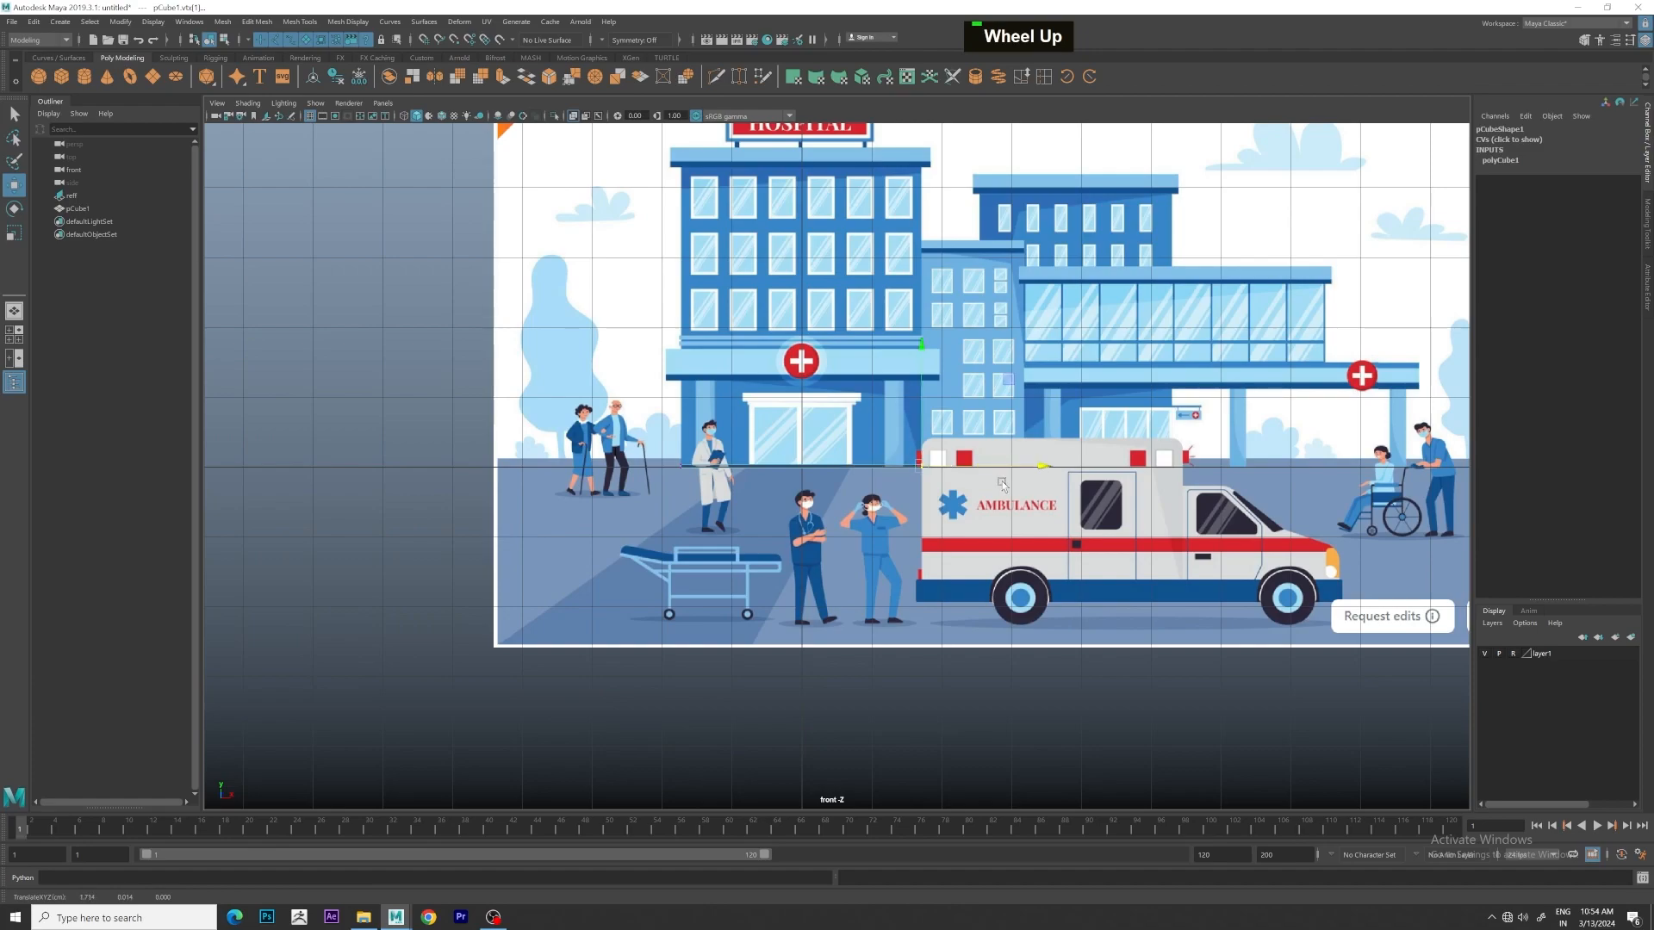
pyautogui.scroll(6, 1016, 478)
pyautogui.scroll(1, 949, 502)
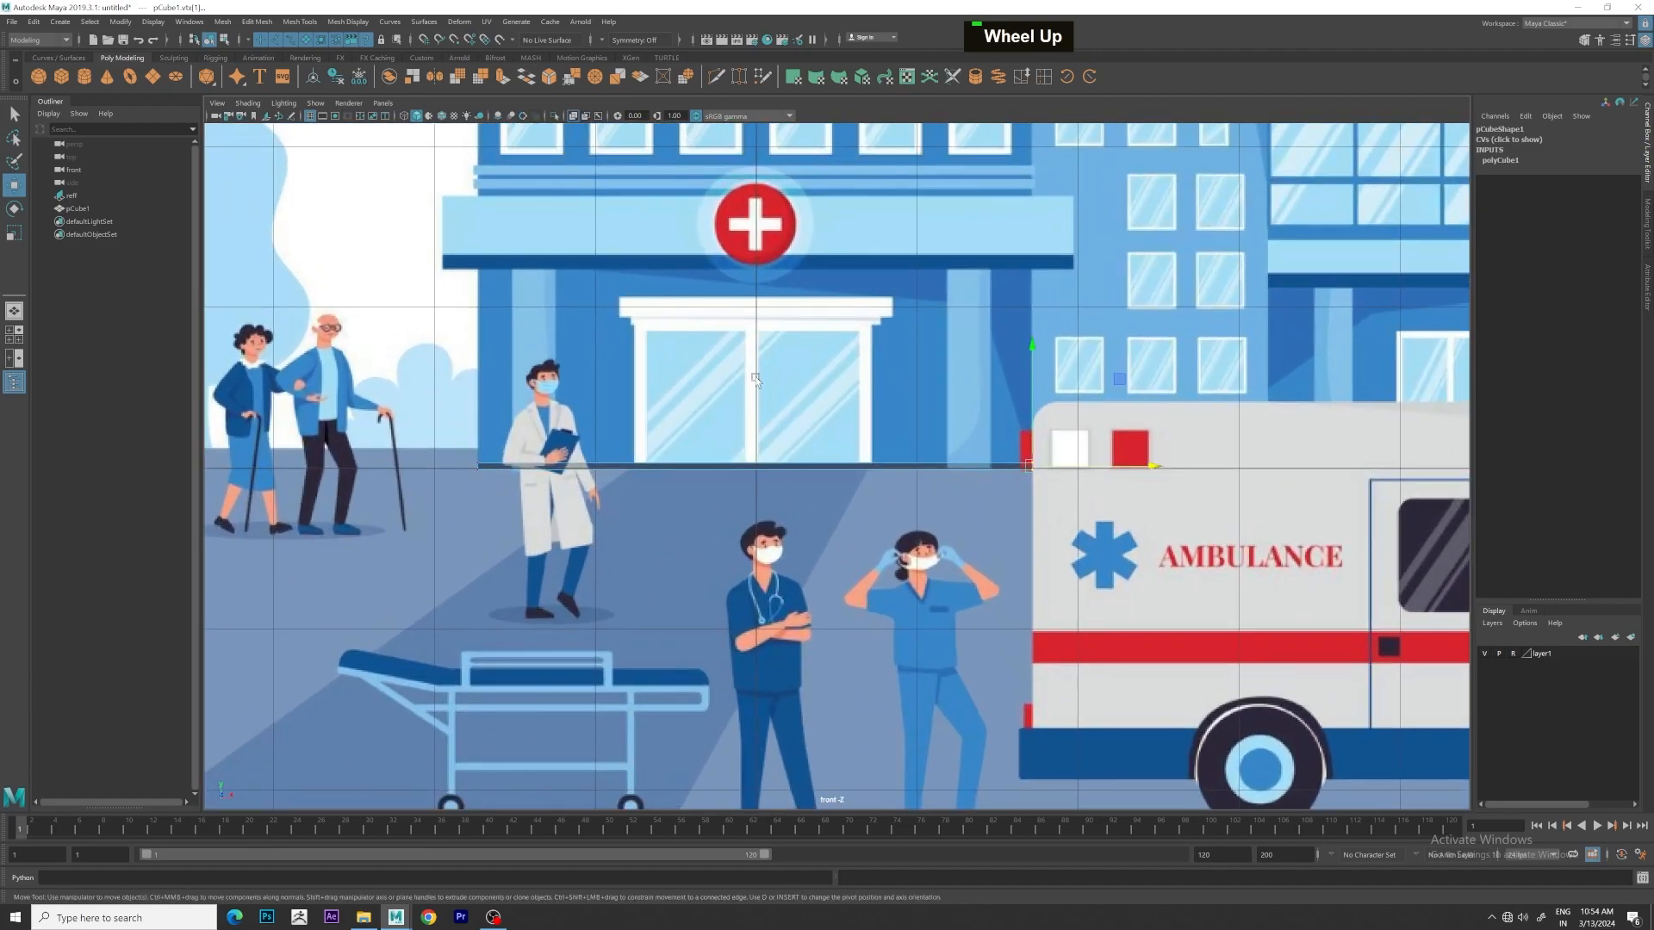
# Extend the slab's back-end vertices in Z toward the reference image and return to object mode
pyautogui.press('space')
pyautogui.press('space')
pyautogui.press('f')
pyautogui.keyDown('alt'); pyautogui.moveTo(1025, 396); pyautogui.dragTo(1058, 418); pyautogui.keyUp('alt')
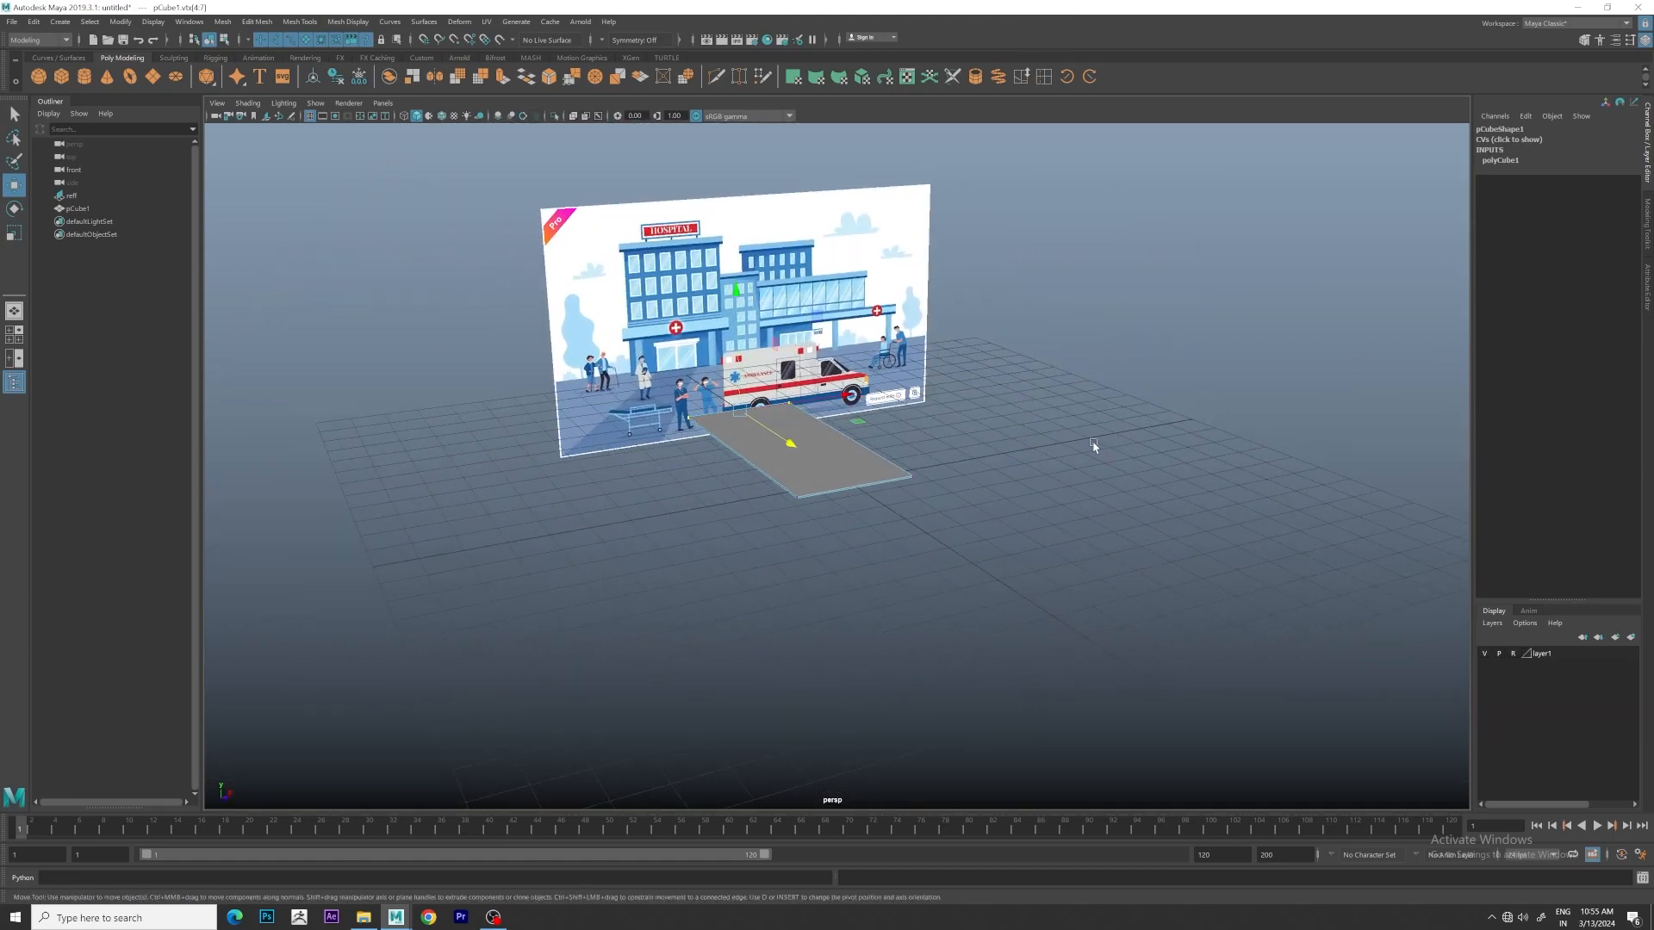
pyautogui.scroll(1, 1008, 448)
pyautogui.keyDown('alt'); pyautogui.moveTo(996, 448); pyautogui.dragTo(1085, 487); pyautogui.keyUp('alt')
pyautogui.keyDown('alt'); pyautogui.moveTo(1085, 487); pyautogui.dragTo(1096, 494, button='middle'); pyautogui.keyUp('alt')
pyautogui.keyDown('alt'); pyautogui.moveTo(1097, 494); pyautogui.dragTo(991, 517); pyautogui.keyUp('alt')
pyautogui.scroll(3, 886, 509)
pyautogui.moveTo(785, 517); pyautogui.dragTo(851, 451, button='right')
pyautogui.click(886, 431)
# Examine the floor slab's proportions against the reference image from several angles and in the four-view layout
pyautogui.scroll(1, 887, 433)
pyautogui.keyDown('alt'); pyautogui.moveTo(890, 446); pyautogui.dragTo(637, 482); pyautogui.keyUp('alt')
pyautogui.click(873, 522)
pyautogui.click(1009, 397)
pyautogui.click(819, 505)
pyautogui.keyDown('alt'); pyautogui.moveTo(1030, 465); pyautogui.dragTo(943, 412, button='middle'); pyautogui.keyUp('alt')
pyautogui.keyDown('alt'); pyautogui.moveTo(943, 412); pyautogui.dragTo(942, 417); pyautogui.keyUp('alt')
pyautogui.scroll(2, 912, 476)
pyautogui.keyDown('alt'); pyautogui.moveTo(912, 477); pyautogui.dragTo(962, 482); pyautogui.keyUp('alt')
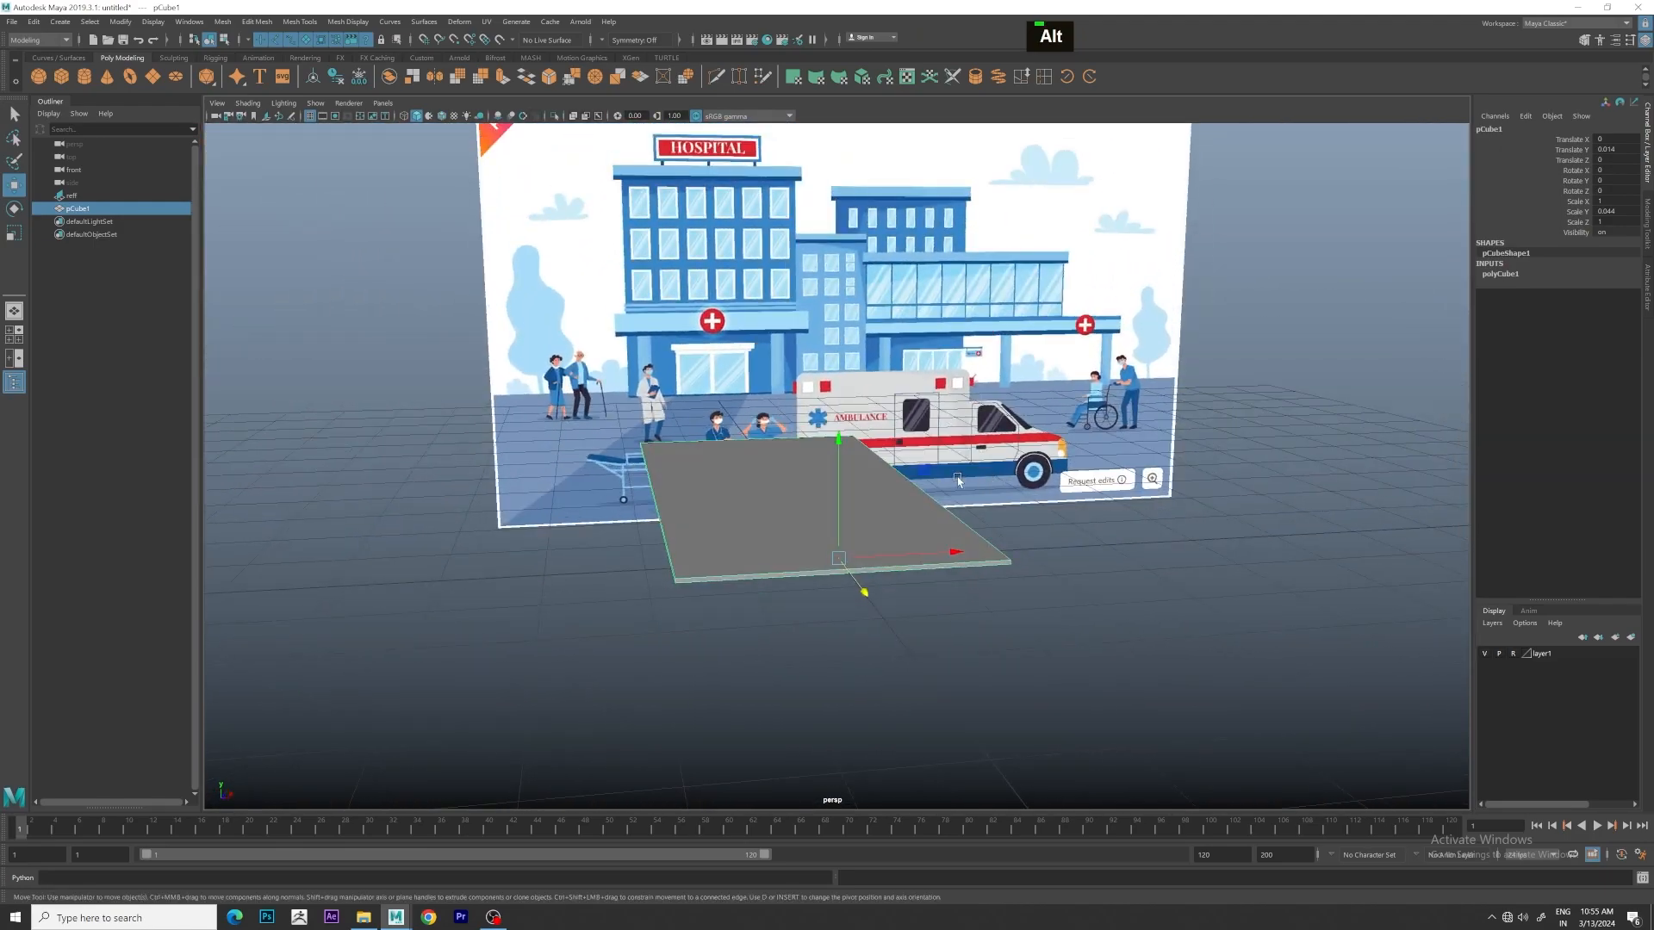
pyautogui.scroll(1, 900, 483)
pyautogui.press('space')
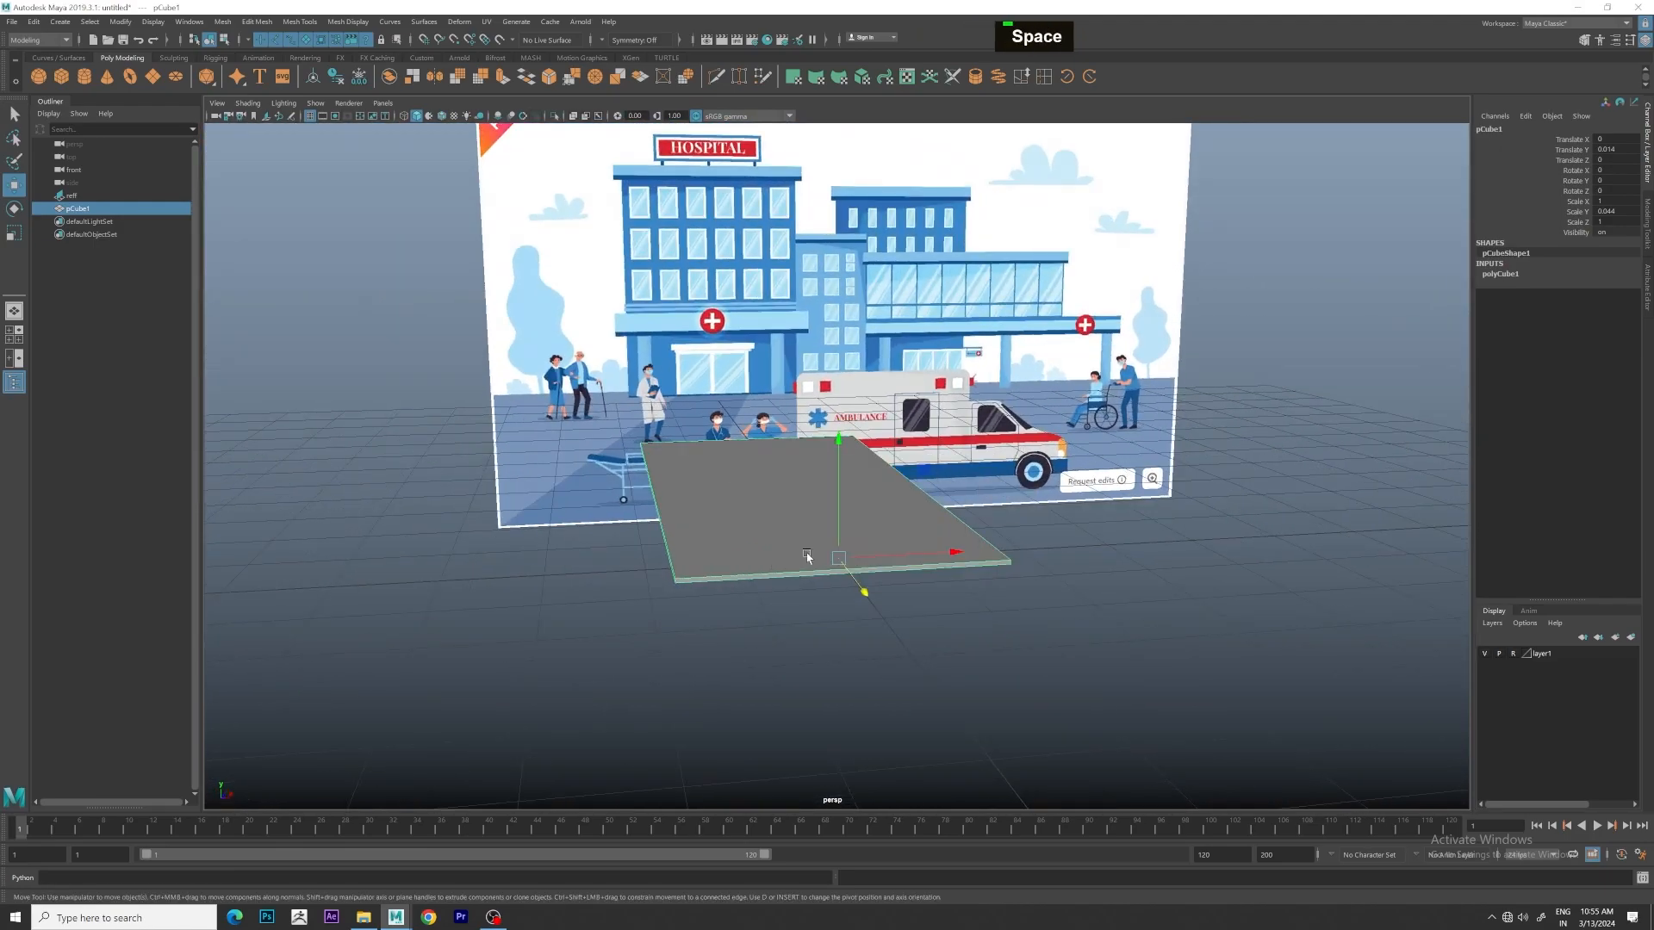
pyautogui.press('space')
pyautogui.scroll(1, 887, 384)
pyautogui.keyDown('alt'); pyautogui.moveTo(977, 379); pyautogui.dragTo(1009, 534, button='middle'); pyautogui.keyUp('alt')
pyautogui.press('space')
pyautogui.press('space')
pyautogui.scroll(1, 1051, 408)
pyautogui.keyDown('alt'); pyautogui.moveTo(1052, 412); pyautogui.dragTo(1055, 379, button='middle'); pyautogui.keyUp('alt')
pyautogui.keyDown('alt'); pyautogui.moveTo(1055, 379); pyautogui.dragTo(855, 147); pyautogui.keyUp('alt')
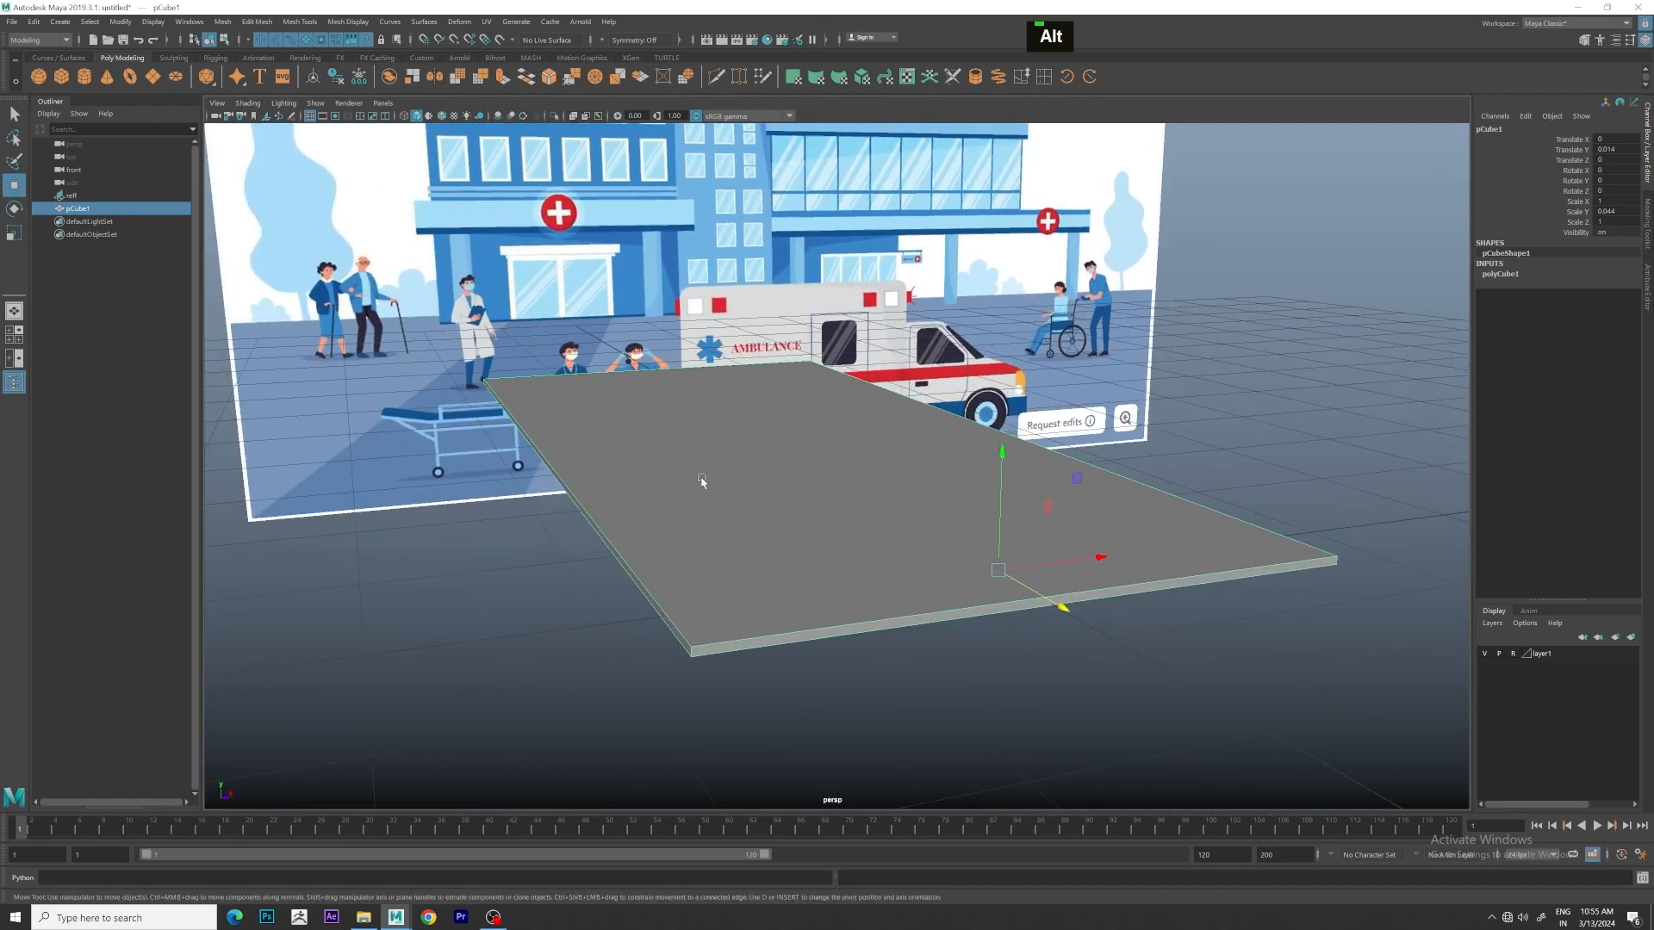
# Bevel the slab's edges with 2 segments and a fraction of 0.3
pyautogui.press('3')
pyautogui.press('1')
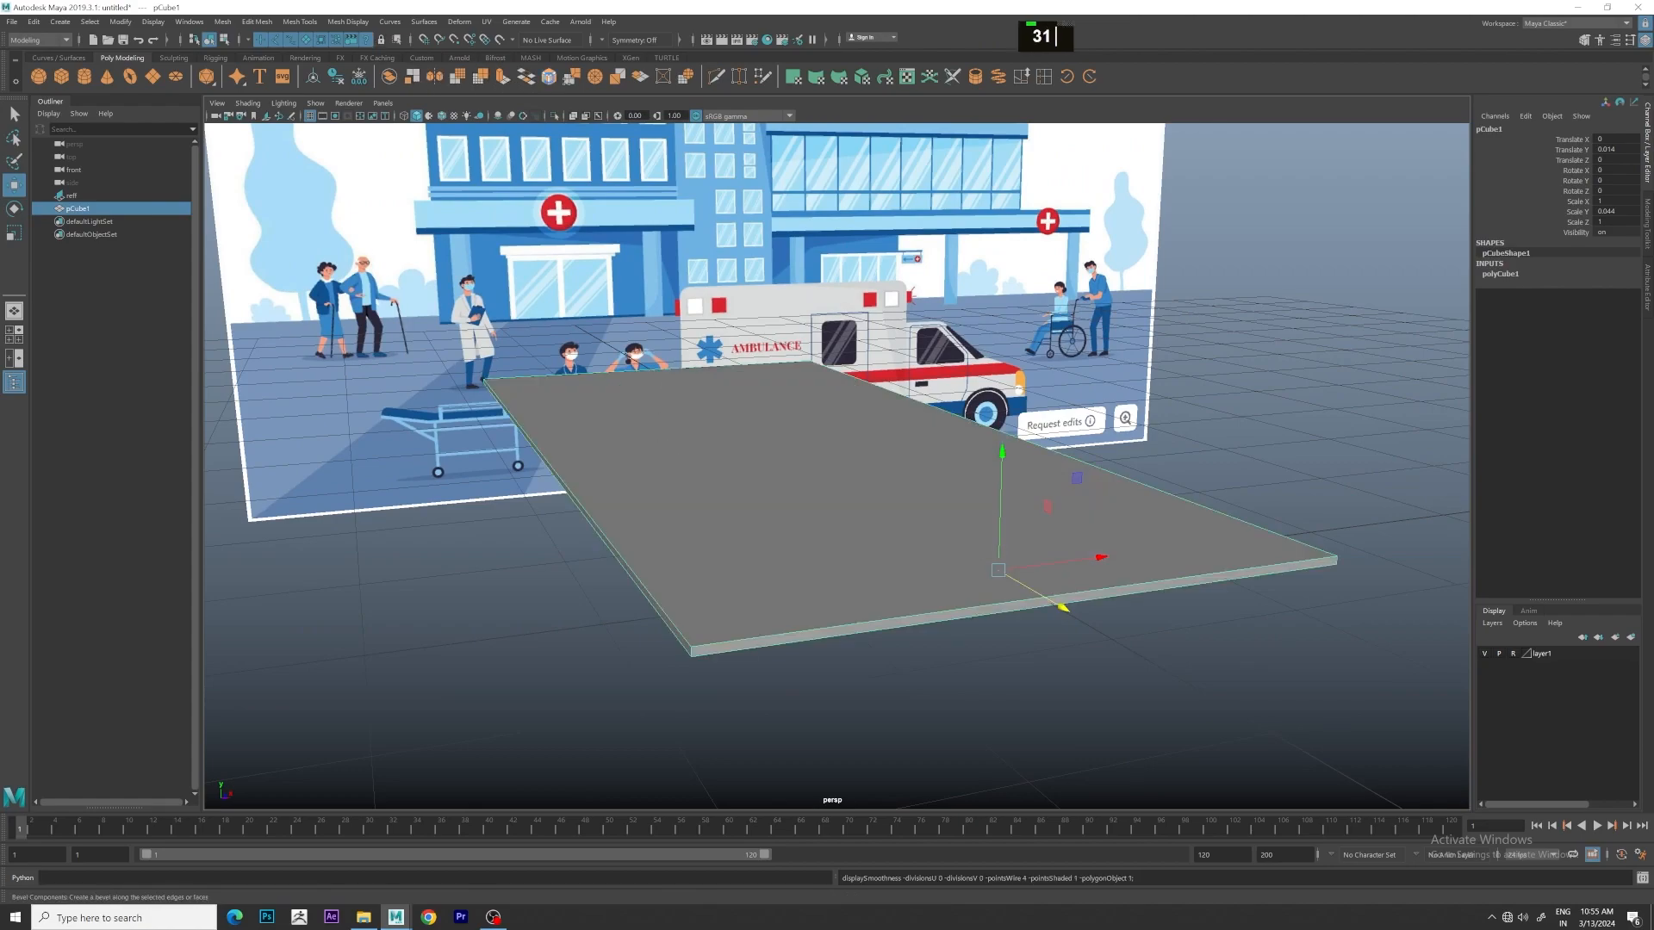
pyautogui.click(549, 77)
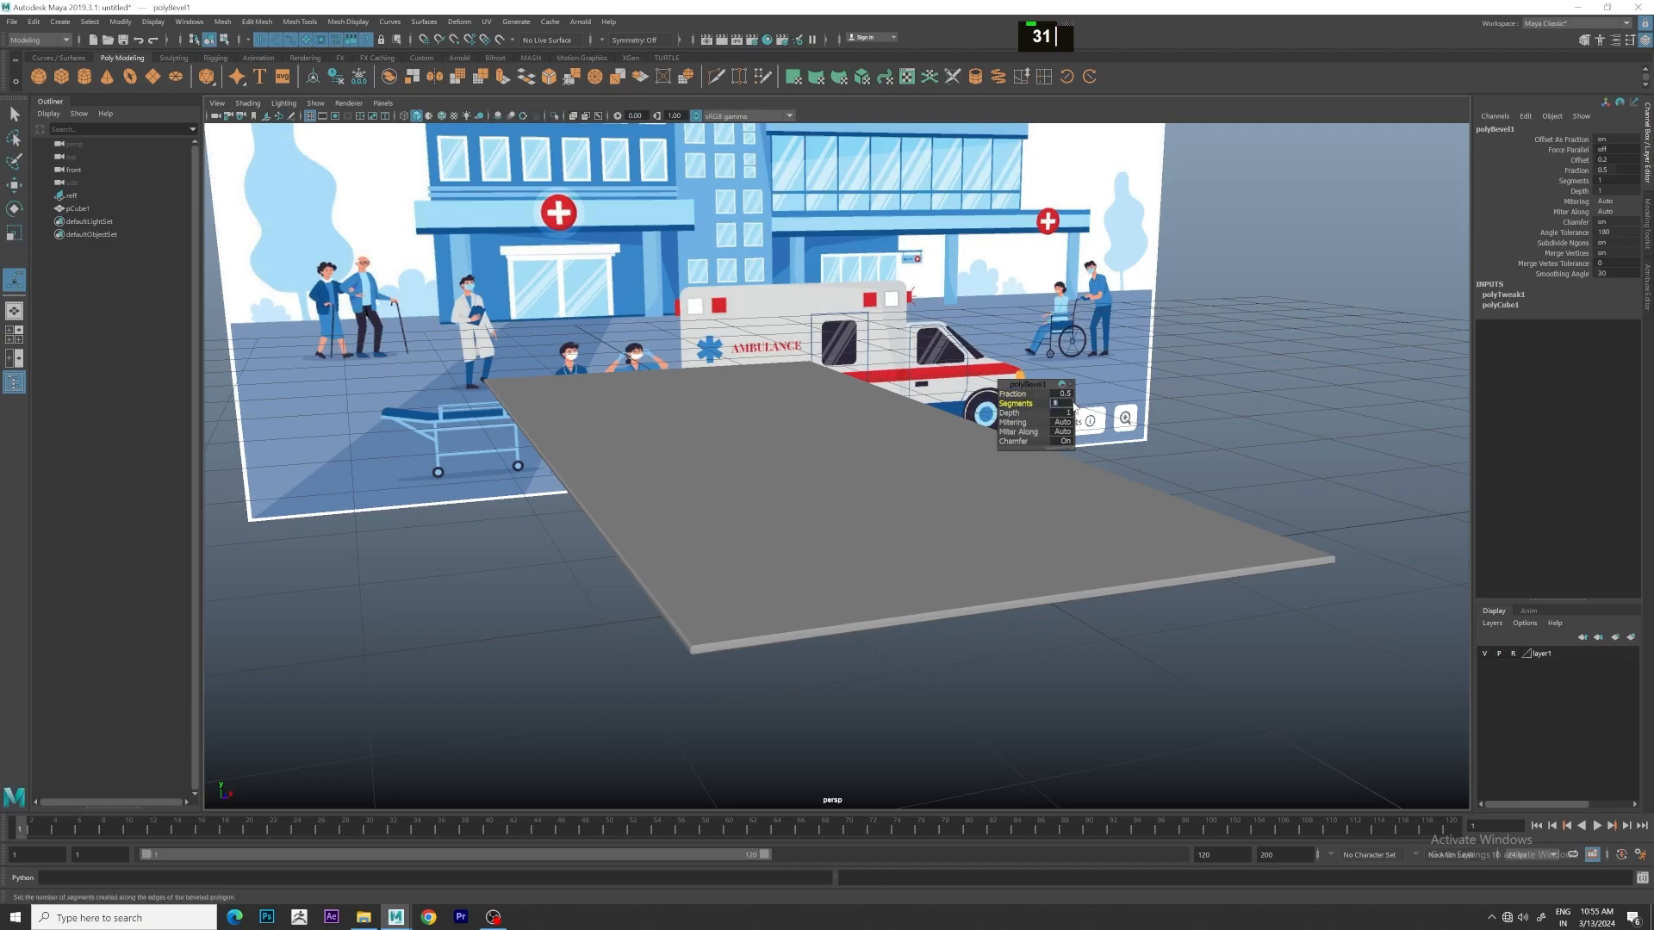
pyautogui.write('2')
pyautogui.press('Return')
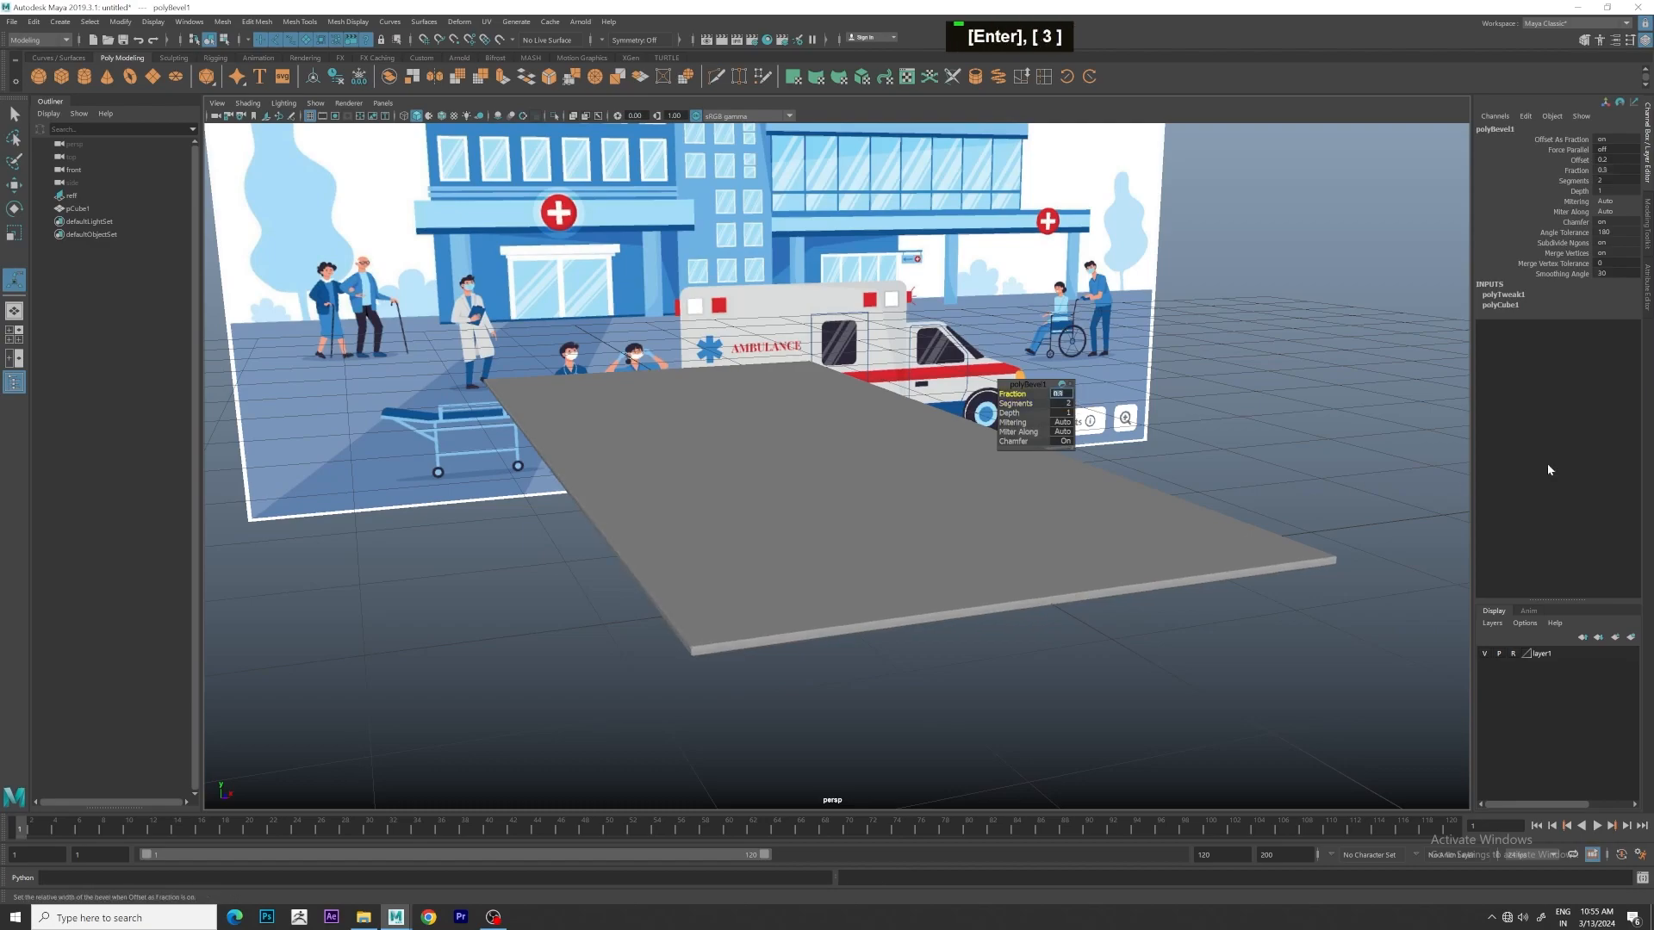
pyautogui.click(1387, 447)
# Examine the bevelled slab in smooth preview and cage display, then in normal display from different angles
pyautogui.doubleClick(830, 525)
pyautogui.press('3')
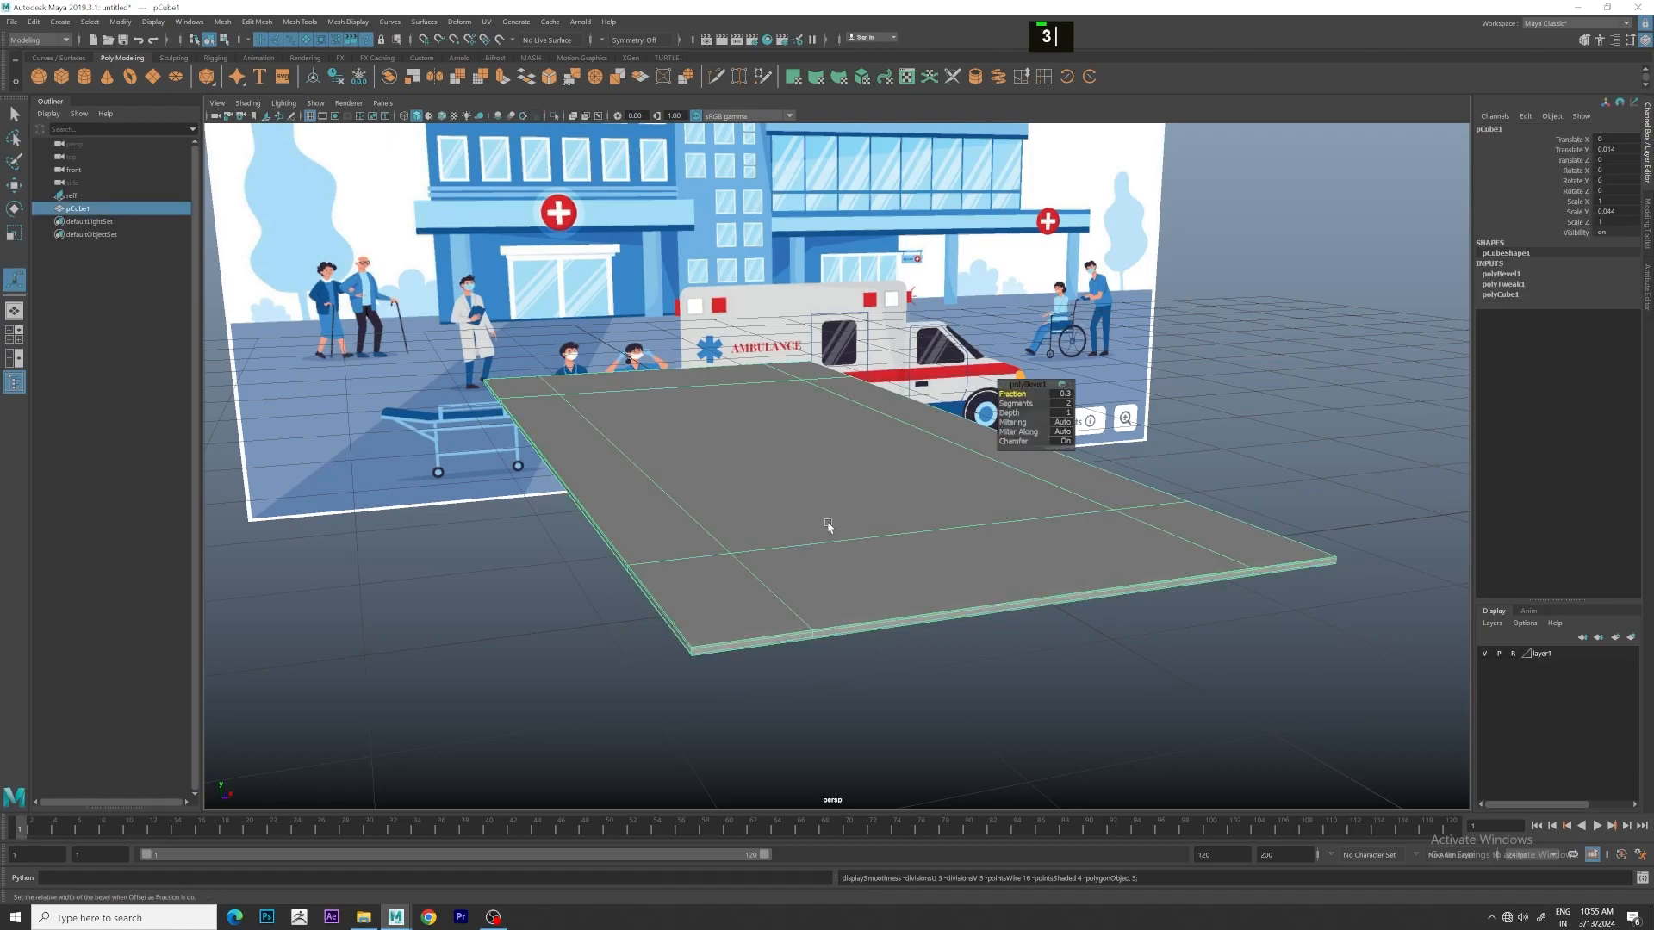
pyautogui.press('2')
pyautogui.press('1')
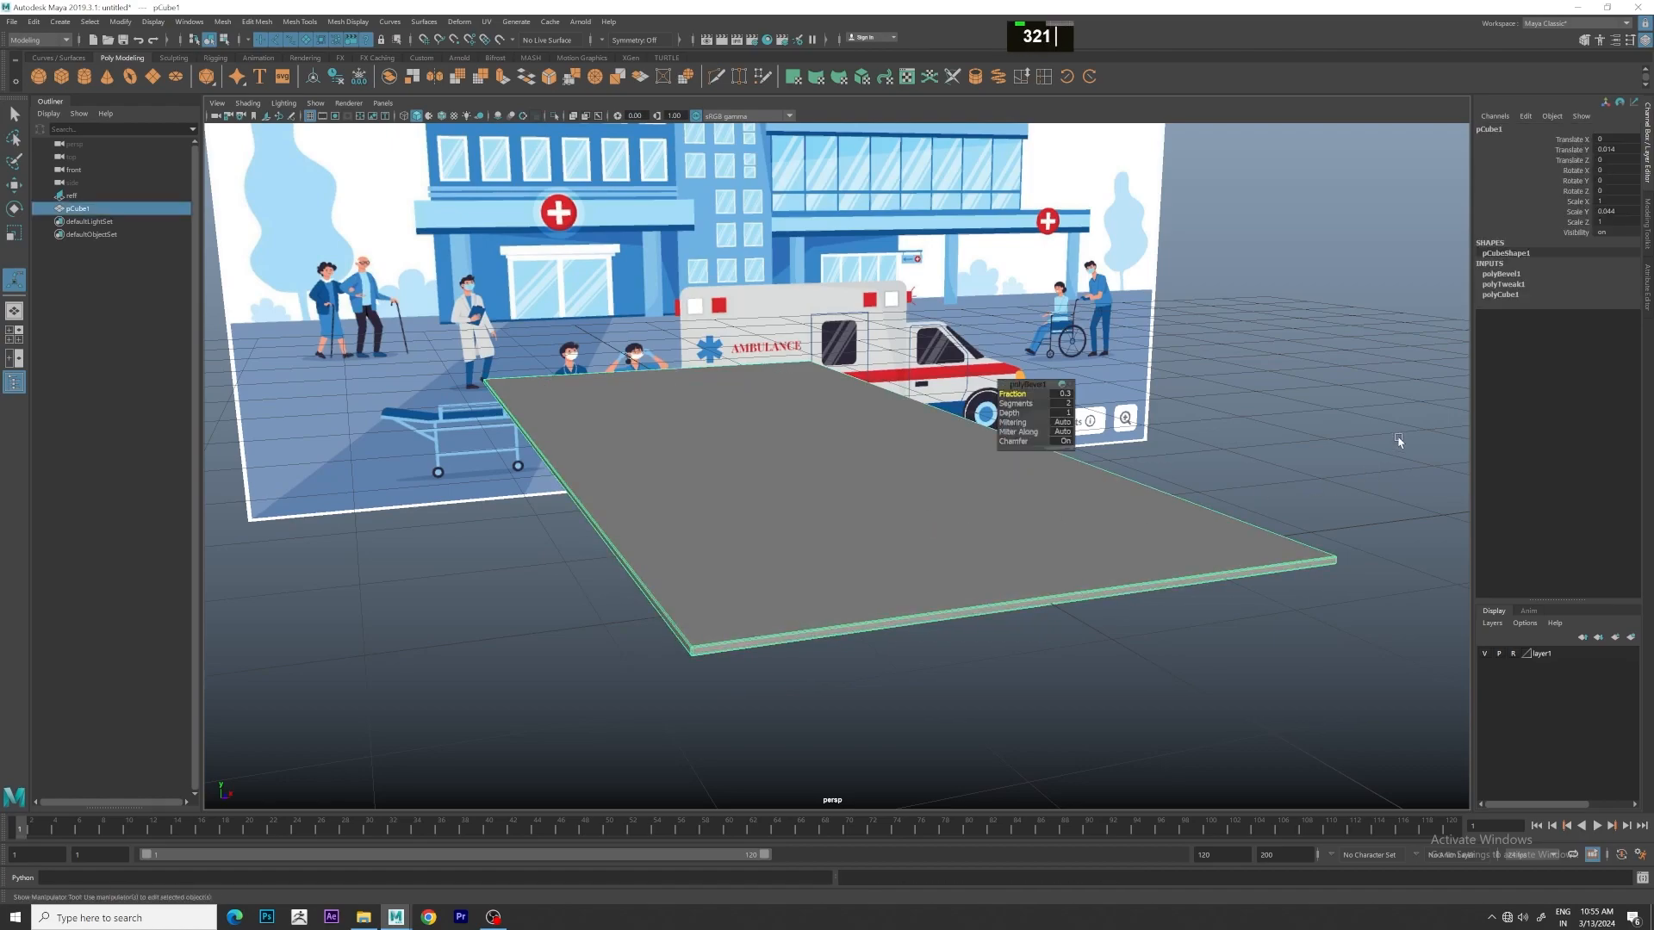
pyautogui.click(1397, 441)
pyautogui.scroll(-2, 875, 537)
pyautogui.keyDown('alt'); pyautogui.moveTo(924, 532); pyautogui.dragTo(879, 533); pyautogui.keyUp('alt')
pyautogui.click(881, 531)
pyautogui.click(1231, 471)
pyautogui.moveTo(1029, 530)
pyautogui.keyDown('alt'); pyautogui.mouseDown()
pyautogui.moveTo(989, 526)
pyautogui.moveTo(1017, 521)
pyautogui.mouseUp(); pyautogui.keyUp('alt')
pyautogui.click(906, 510)
pyautogui.keyDown('alt'); pyautogui.moveTo(861, 520); pyautogui.dragTo(946, 520); pyautogui.keyUp('alt')
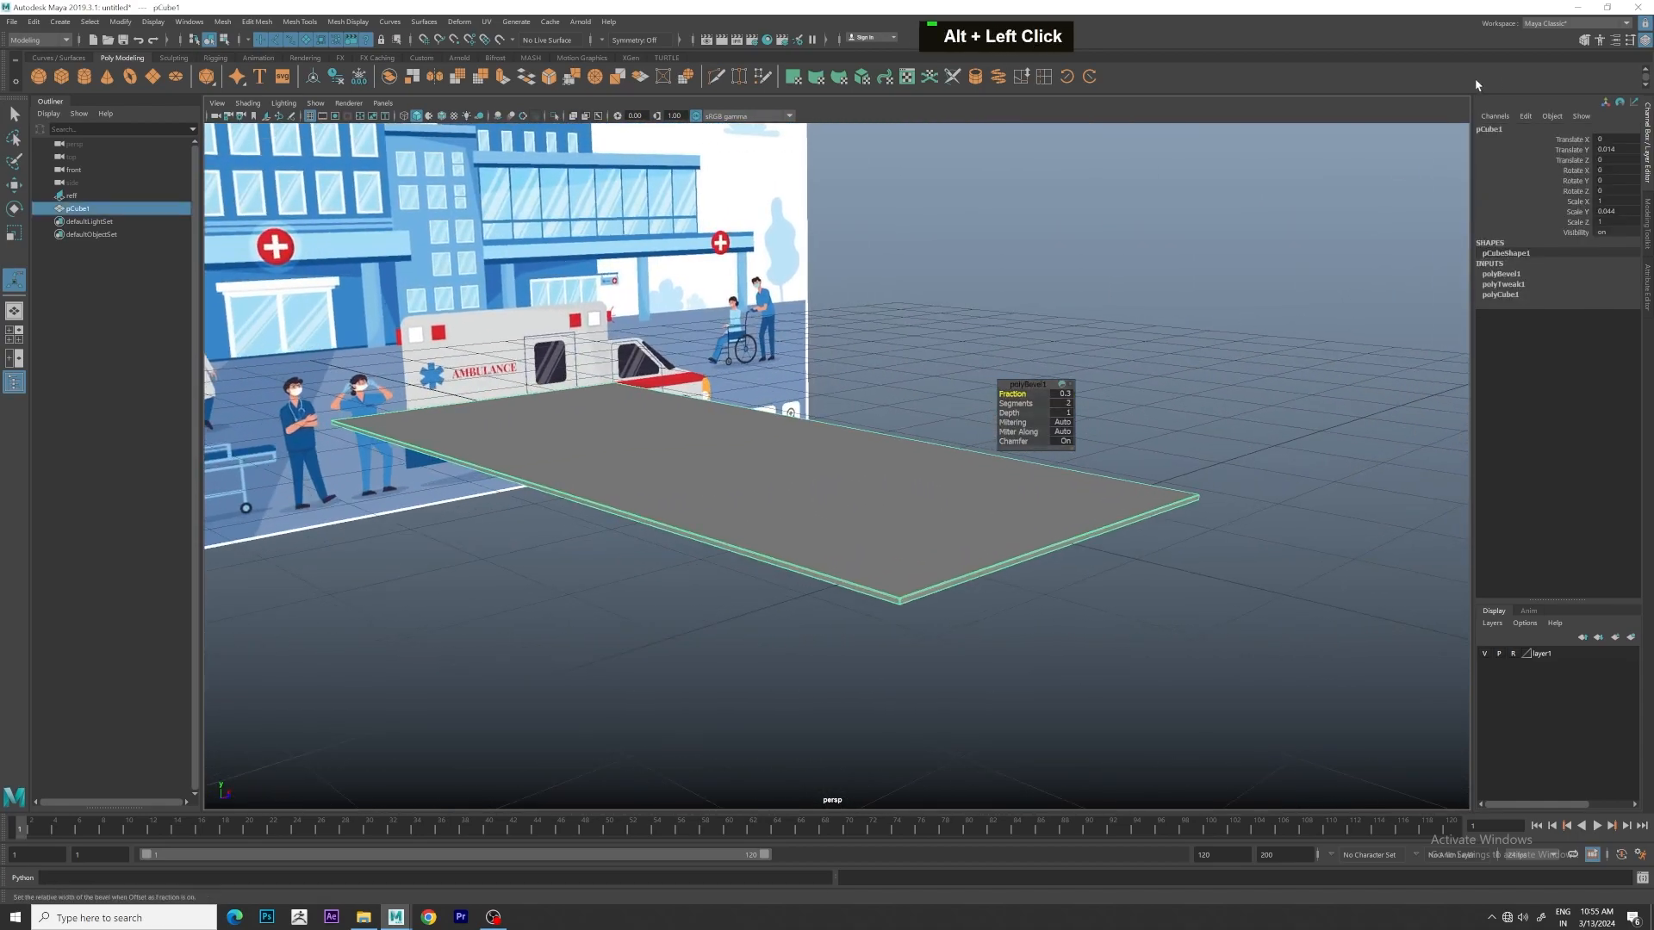
# Switch to the UV Editing workspace, then unfold the slab's UVs and lay them out in the 0 to 1 tile
pyautogui.click(1536, 25)
pyautogui.click(1542, 105)
pyautogui.moveTo(1042, 406); pyautogui.dragTo(962, 368, button='right')
pyautogui.click(1030, 422)
pyautogui.hotkey('ctrl', 'u')
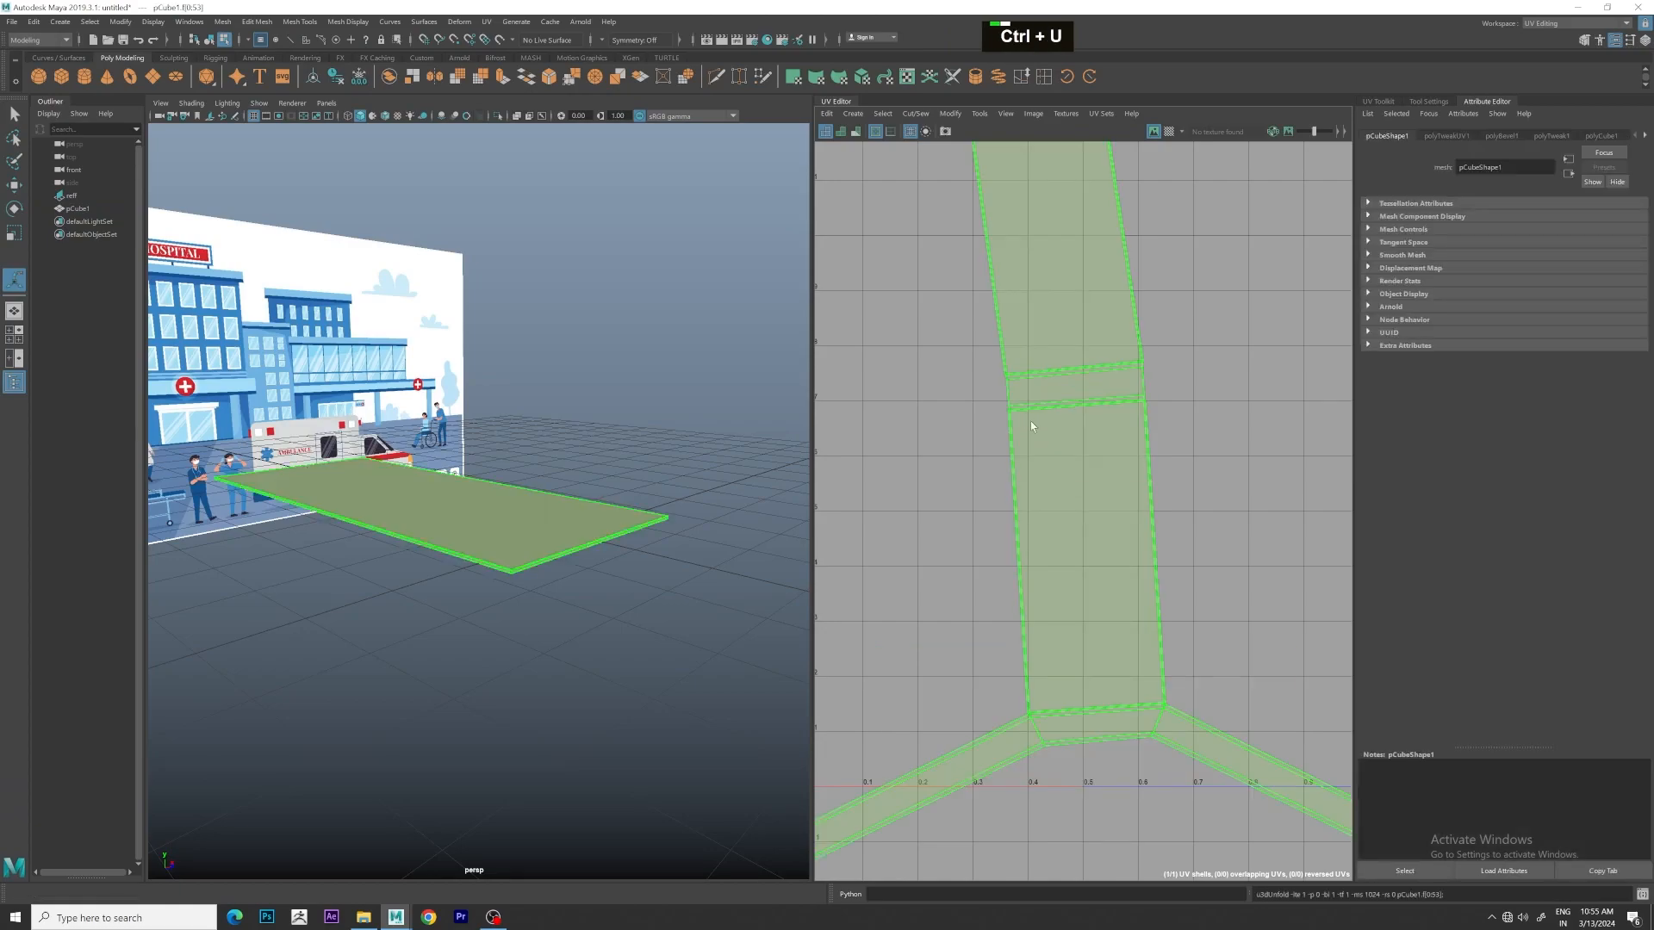
pyautogui.scroll(-3, 1025, 422)
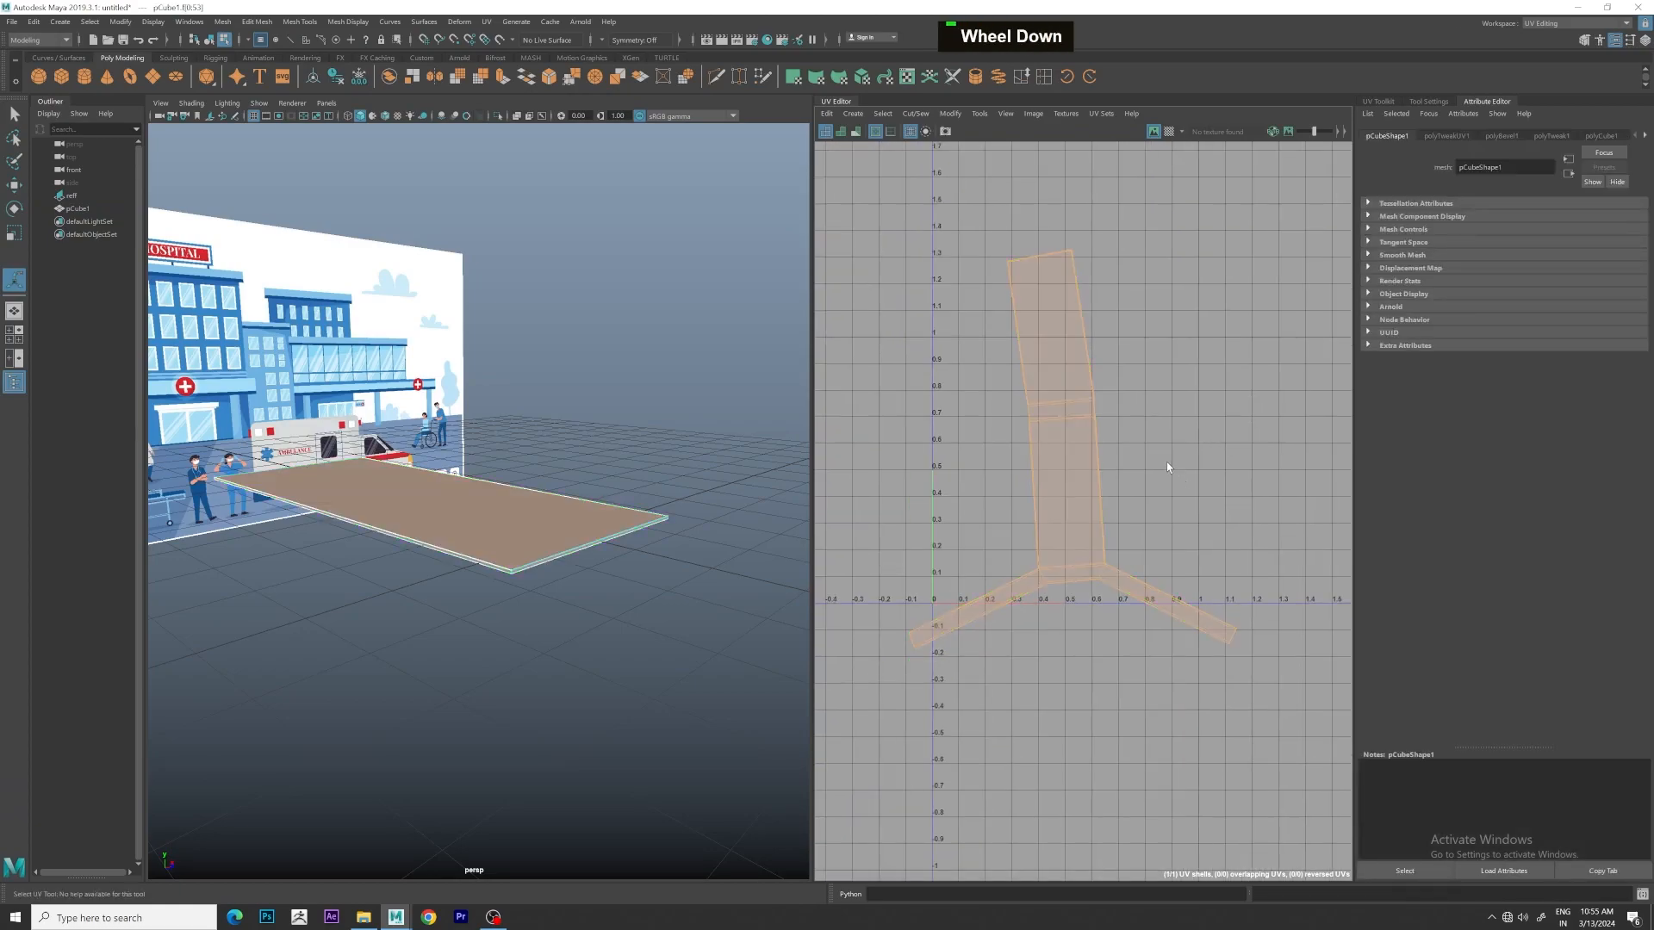
pyautogui.hotkey('ctrl', 'l')
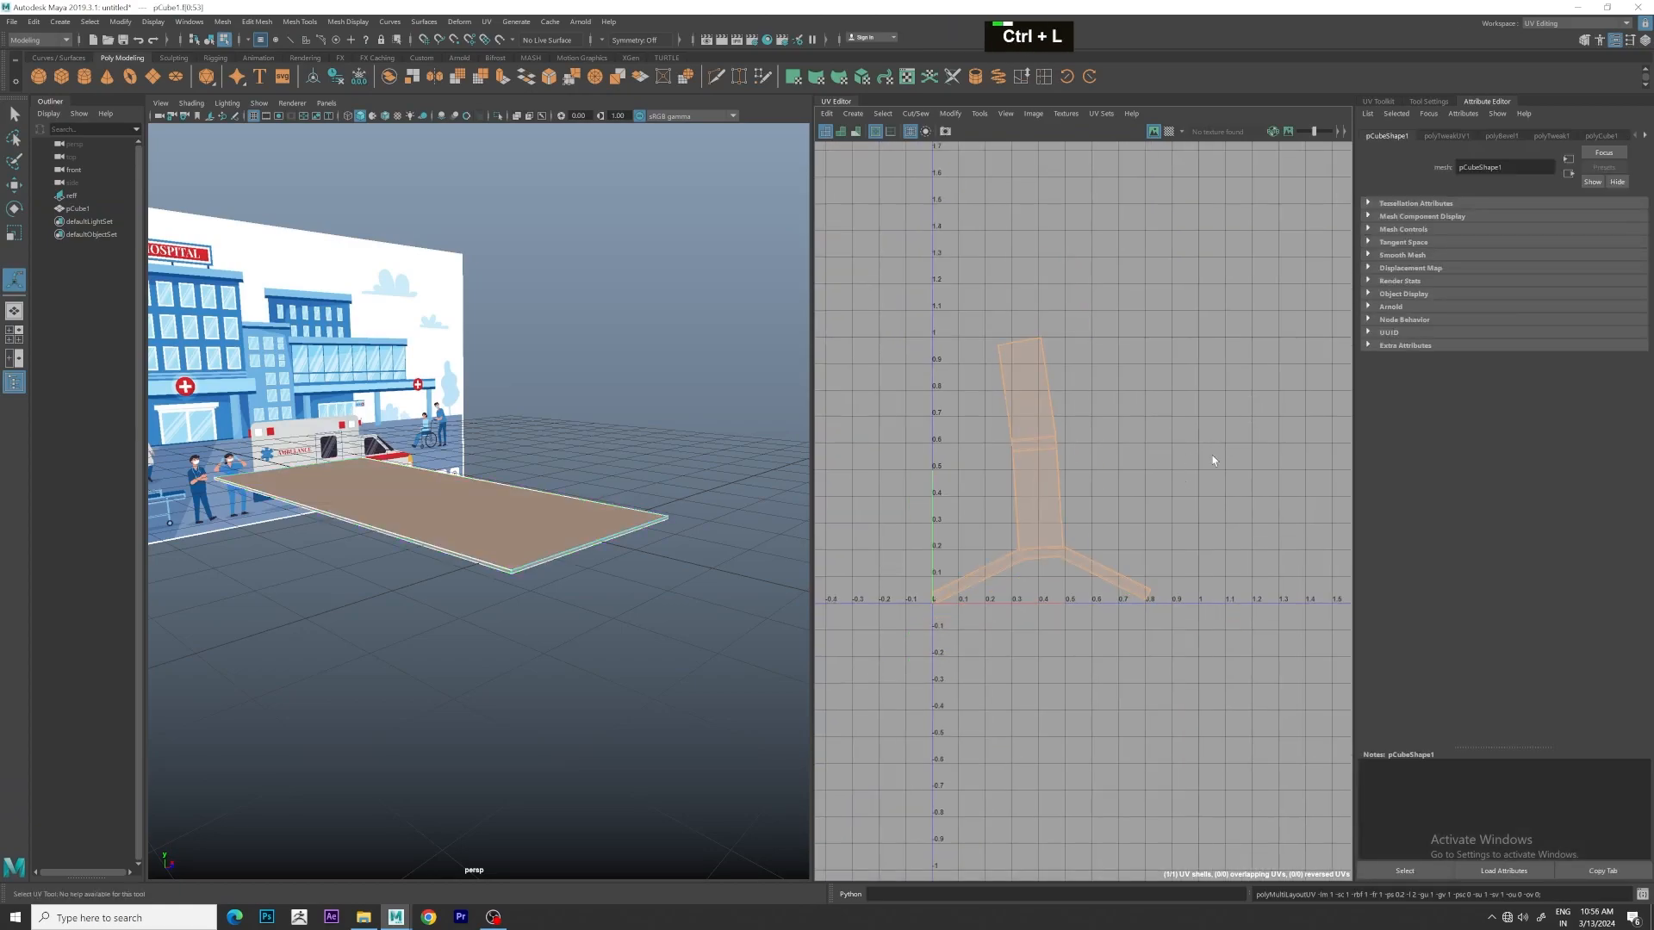
# Apply Orient Shells to the slab's UV shell and clear the selection
pyautogui.click(1397, 102)
pyautogui.click(1509, 406)
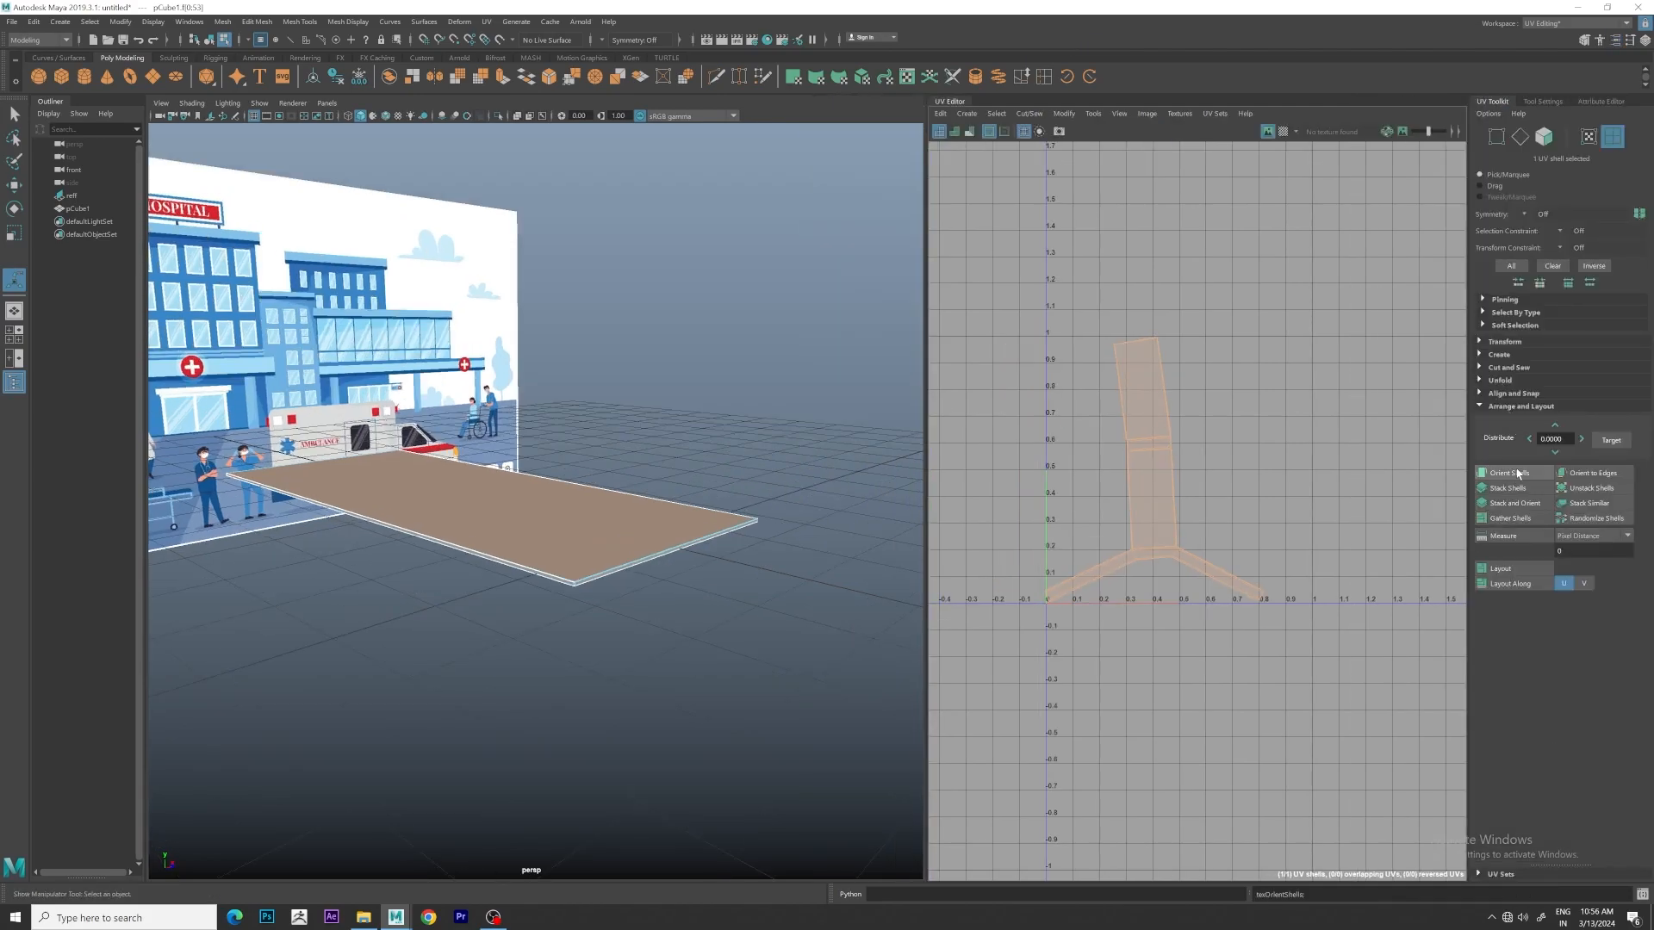
pyautogui.click(745, 300)
pyautogui.scroll(2, 690, 390)
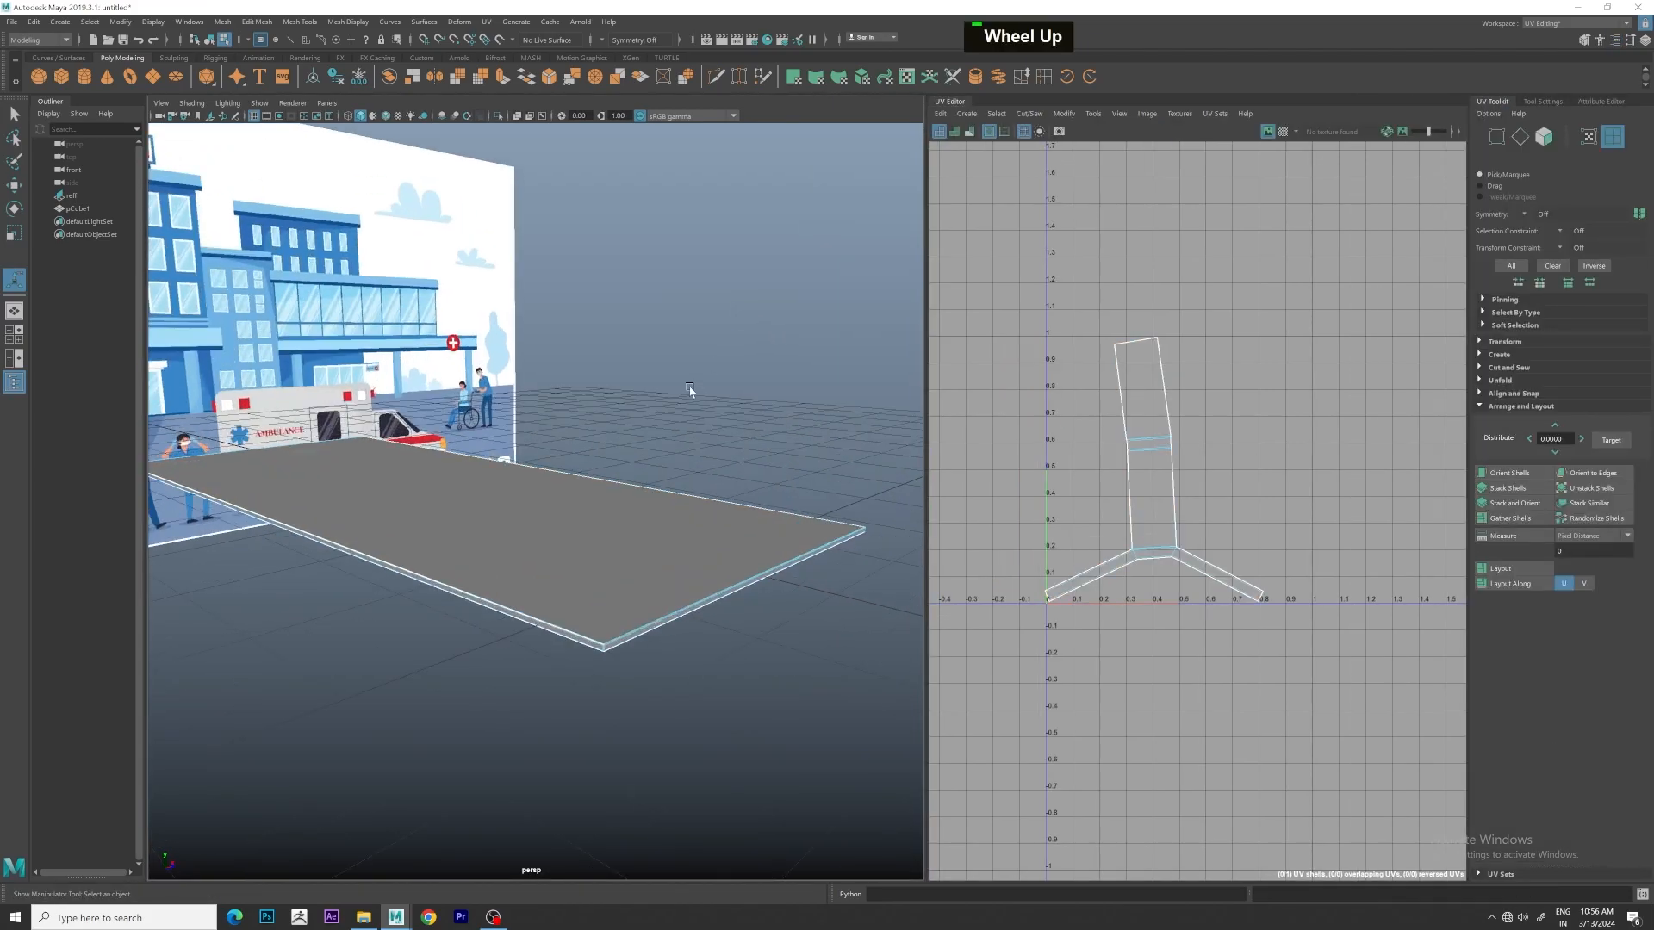
# Show the checker pattern on the slab and examine its UV shell and surface for distortion
pyautogui.click(1283, 132)
pyautogui.keyDown('alt'); pyautogui.moveTo(620, 362); pyautogui.dragTo(505, 416); pyautogui.keyUp('alt')
pyautogui.keyDown('alt'); pyautogui.moveTo(684, 480); pyautogui.dragTo(569, 414); pyautogui.keyUp('alt')
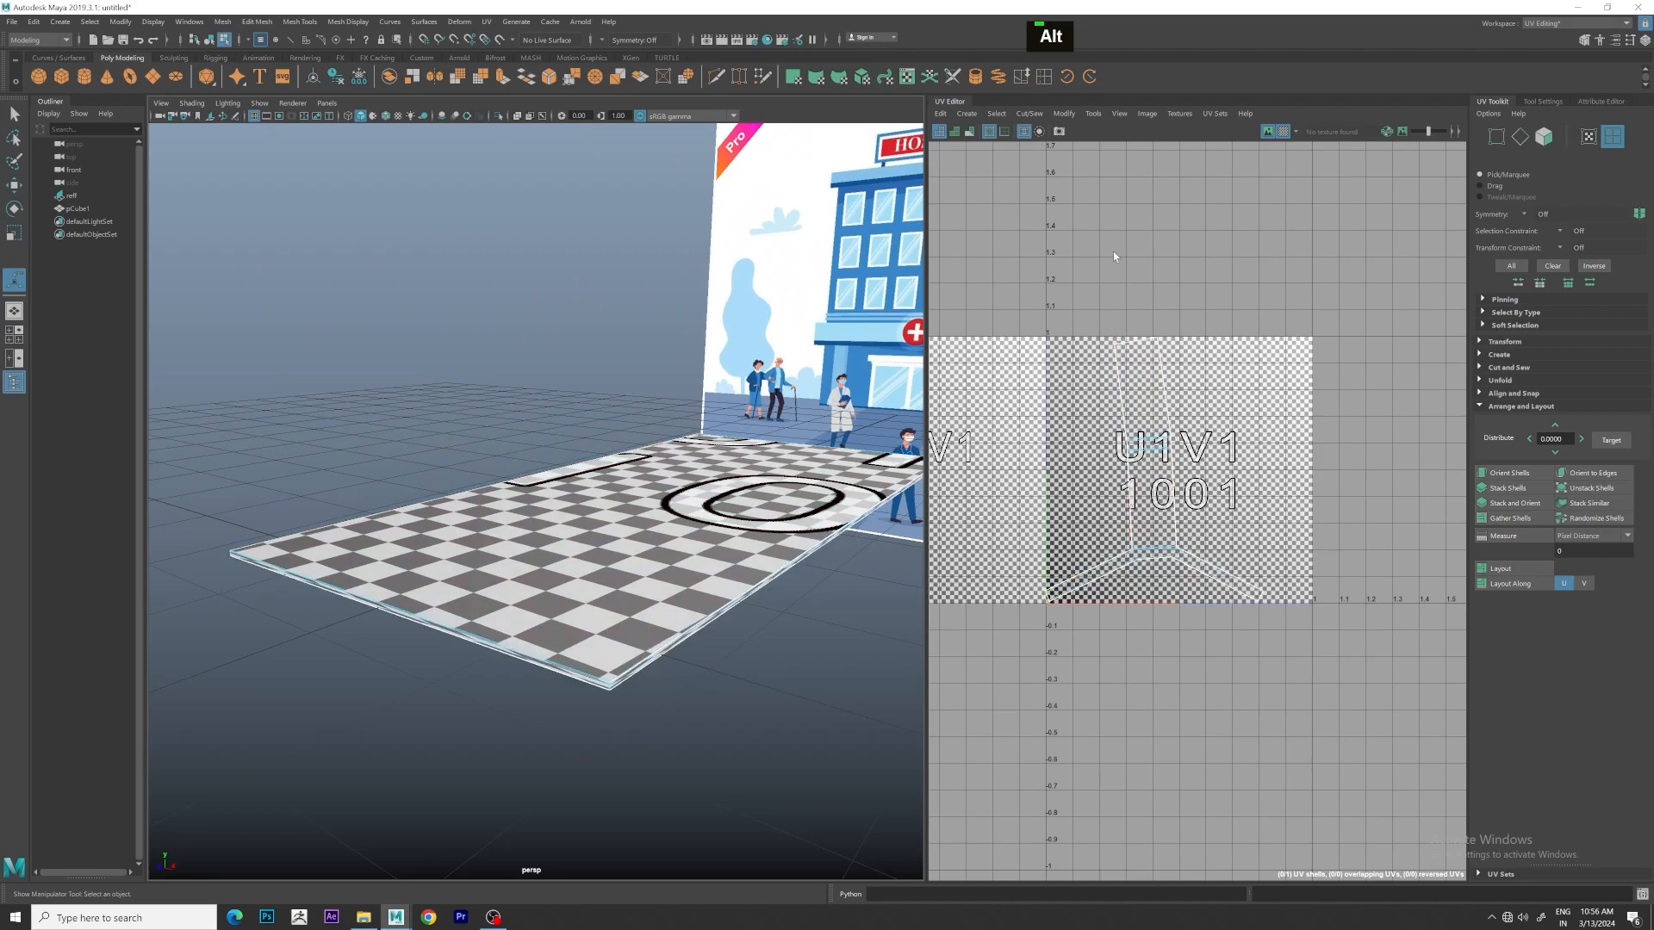
pyautogui.scroll(-2, 1133, 472)
pyautogui.rightClick(1175, 420)
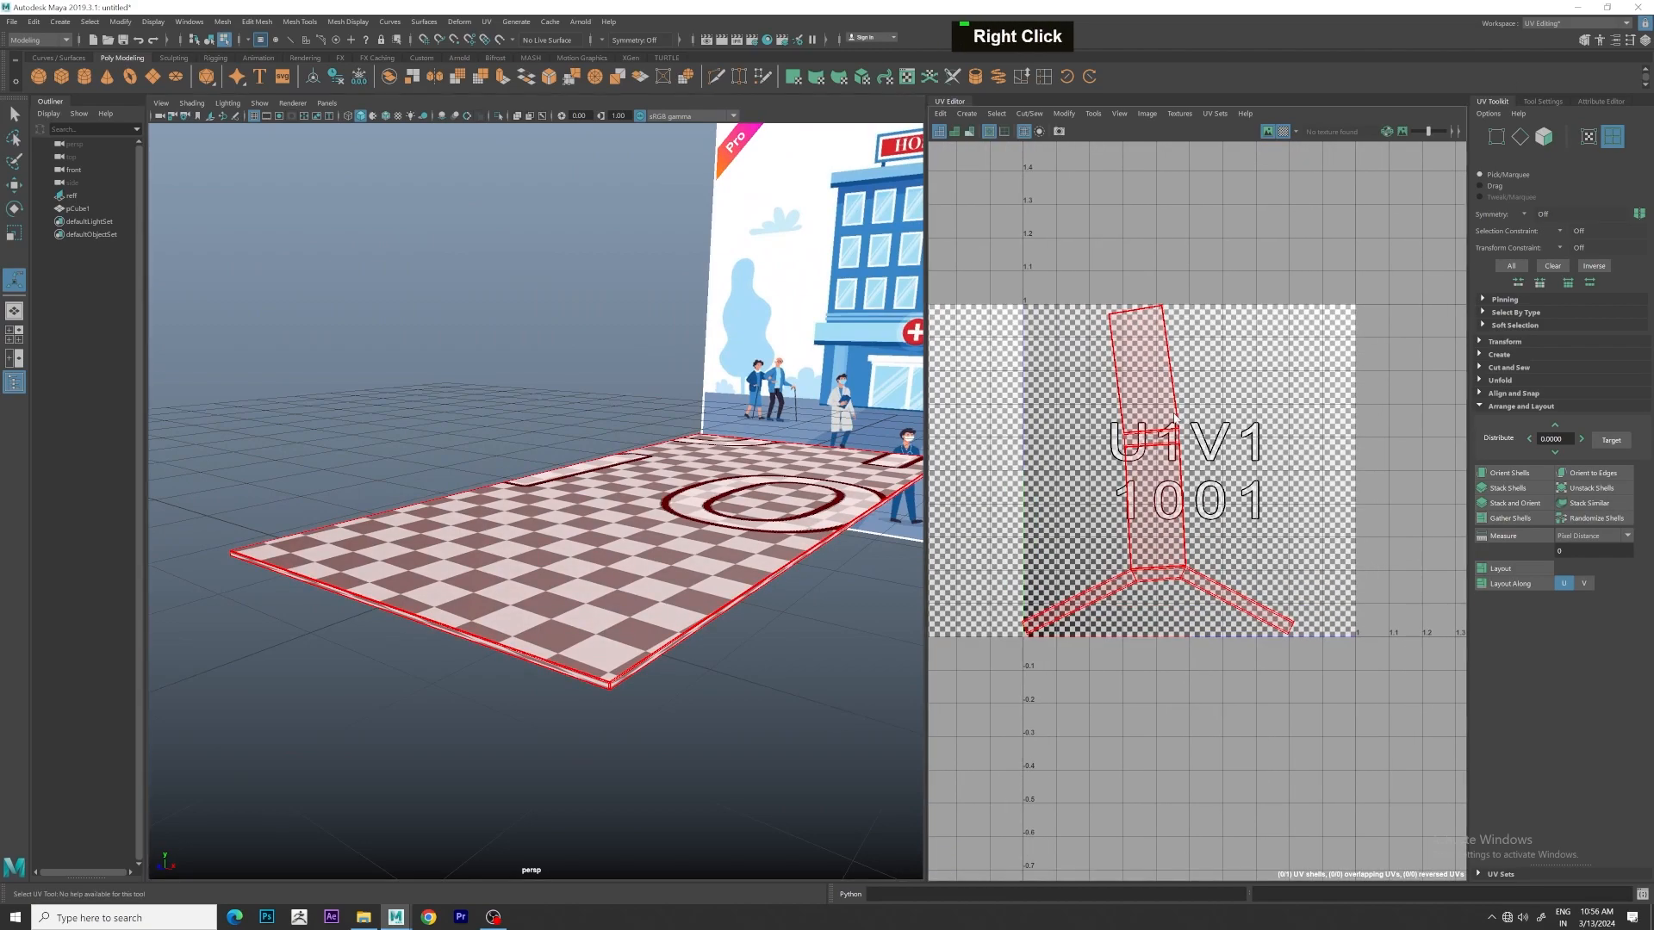
pyautogui.click(1129, 401)
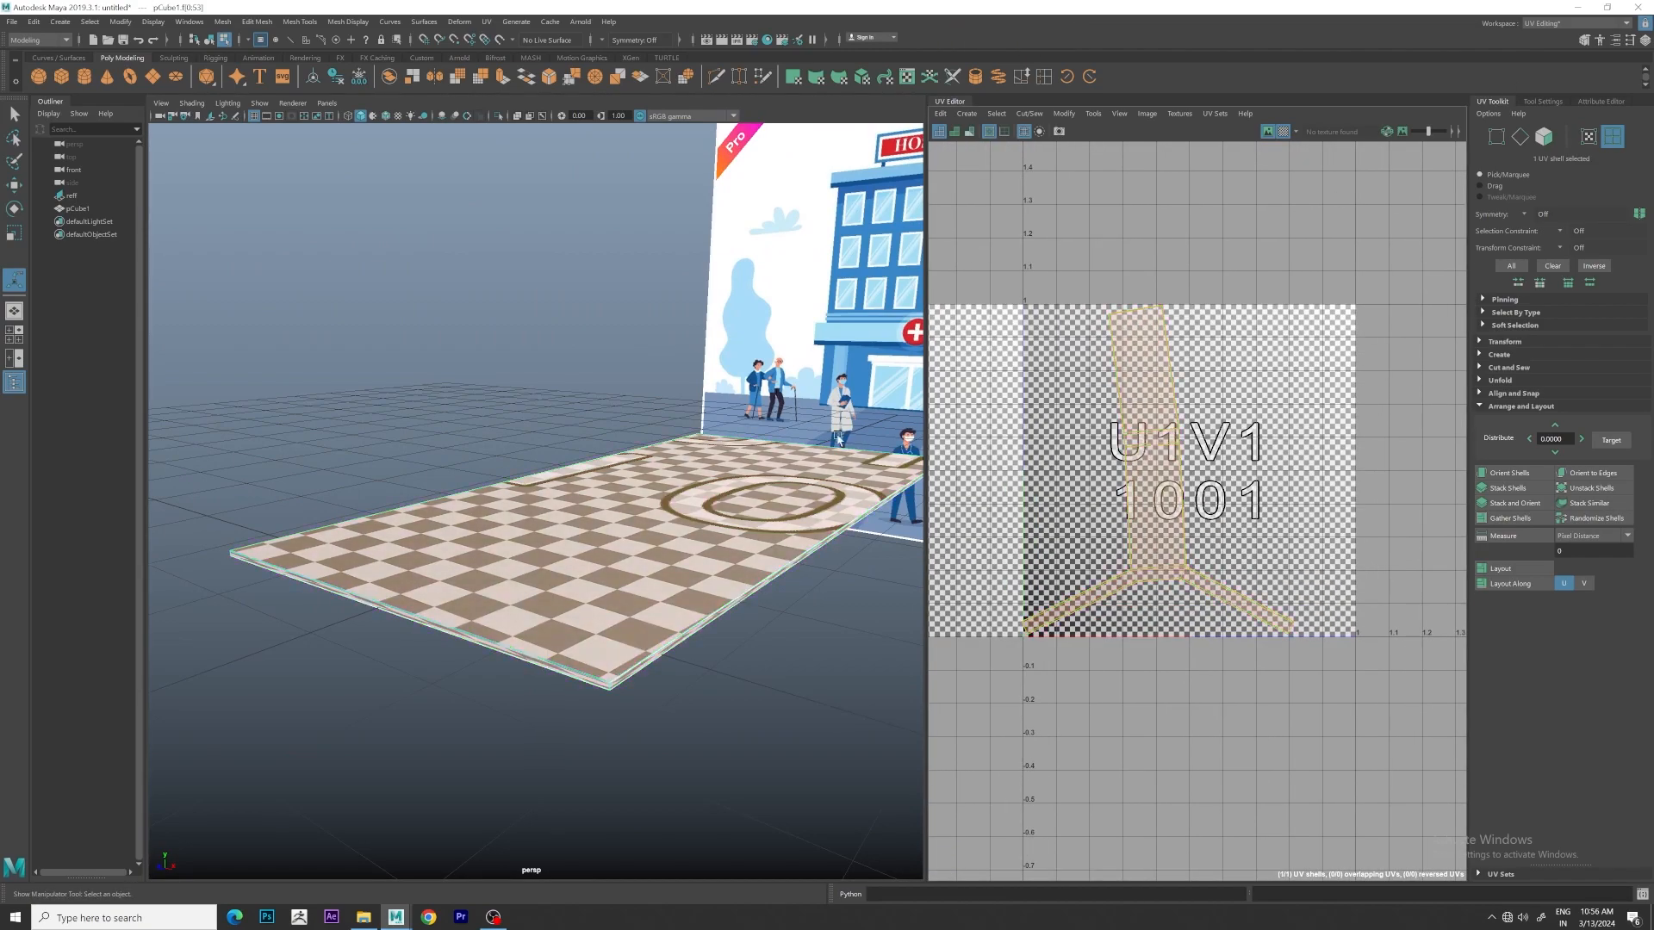
pyautogui.scroll(-2, 771, 438)
pyautogui.keyDown('alt'); pyautogui.moveTo(771, 438); pyautogui.dragTo(895, 482); pyautogui.keyUp('alt')
# Return to the Maya Classic workspace and leave UV component selection
pyautogui.click(1575, 23)
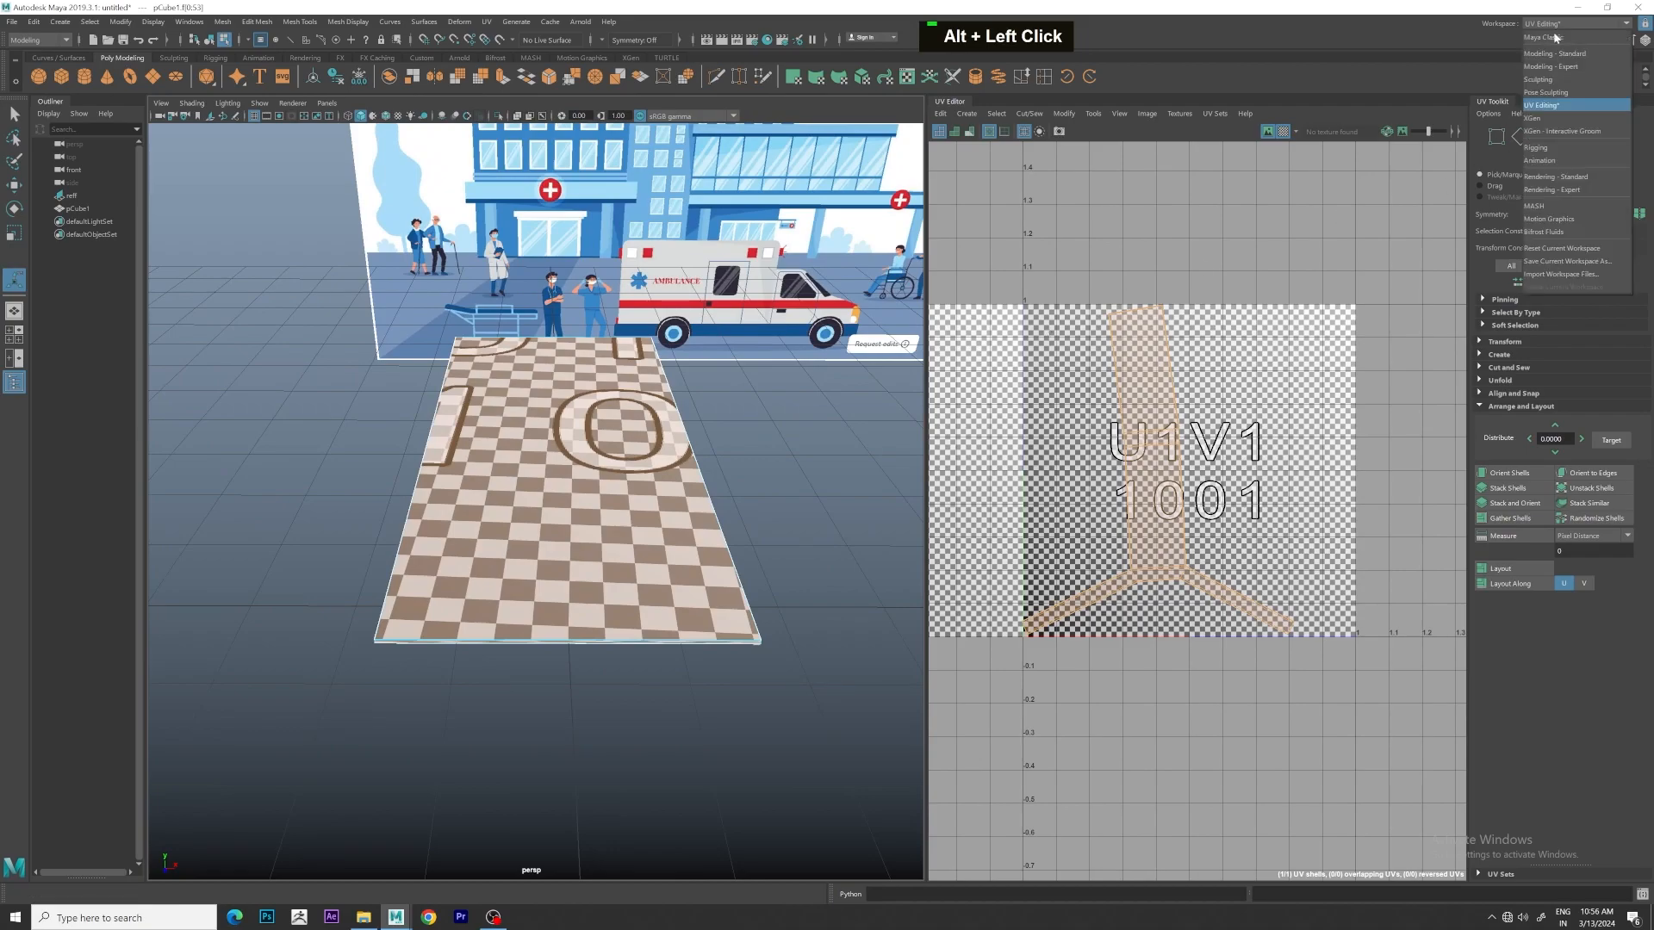
pyautogui.click(1525, 81)
pyautogui.scroll(-2, 951, 357)
pyautogui.rightClick(1072, 279)
# Insert centred edge loops across and along the floor slab with the Multi-Cut tool
pyautogui.scroll(-2, 989, 373)
pyautogui.keyDown('alt'); pyautogui.moveTo(989, 373); pyautogui.dragTo(952, 431); pyautogui.keyUp('alt')
pyautogui.scroll(3, 956, 422)
pyautogui.keyDown('alt'); pyautogui.moveTo(951, 431); pyautogui.dragTo(918, 465, button='middle'); pyautogui.keyUp('alt')
pyautogui.moveTo(917, 465)
pyautogui.keyDown('alt'); pyautogui.mouseDown()
pyautogui.moveTo(922, 490)
pyautogui.moveTo(870, 487)
pyautogui.moveTo(906, 481)
pyautogui.mouseUp(); pyautogui.keyUp('alt')
pyautogui.scroll(3, 888, 496)
pyautogui.click(717, 76)
pyautogui.click(592, 628)
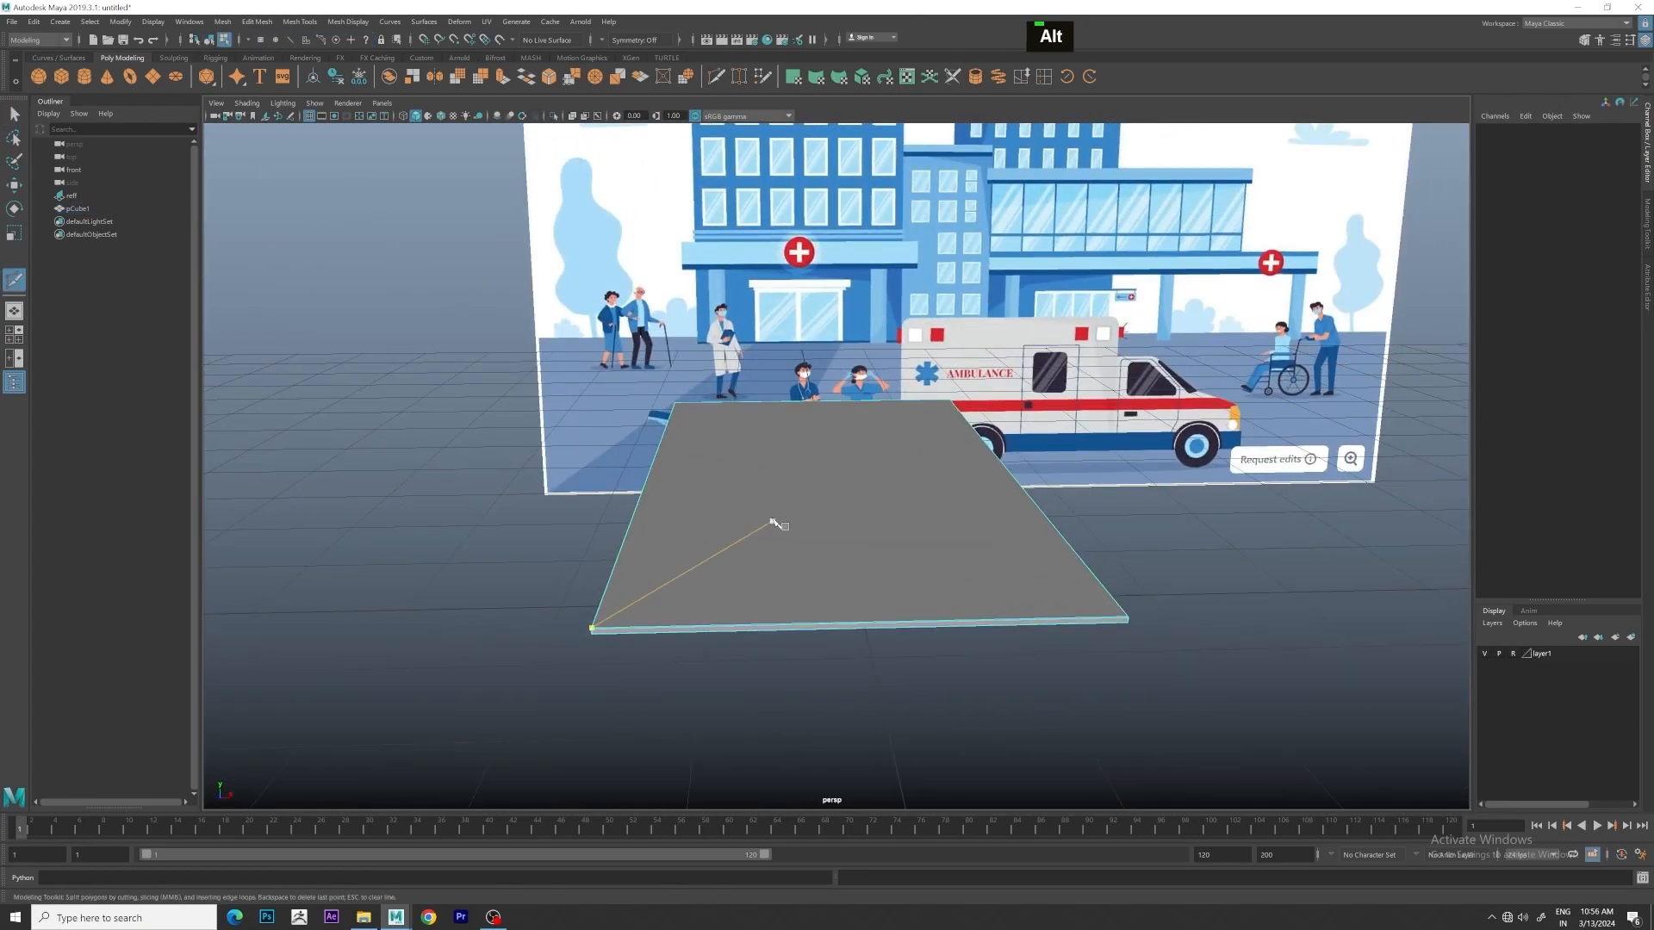
pyautogui.keyDown('ctrl'); pyautogui.middleClick(766, 470); pyautogui.keyUp('ctrl')
pyautogui.keyDown('ctrl'); pyautogui.middleClick(764, 456); pyautogui.keyUp('ctrl')
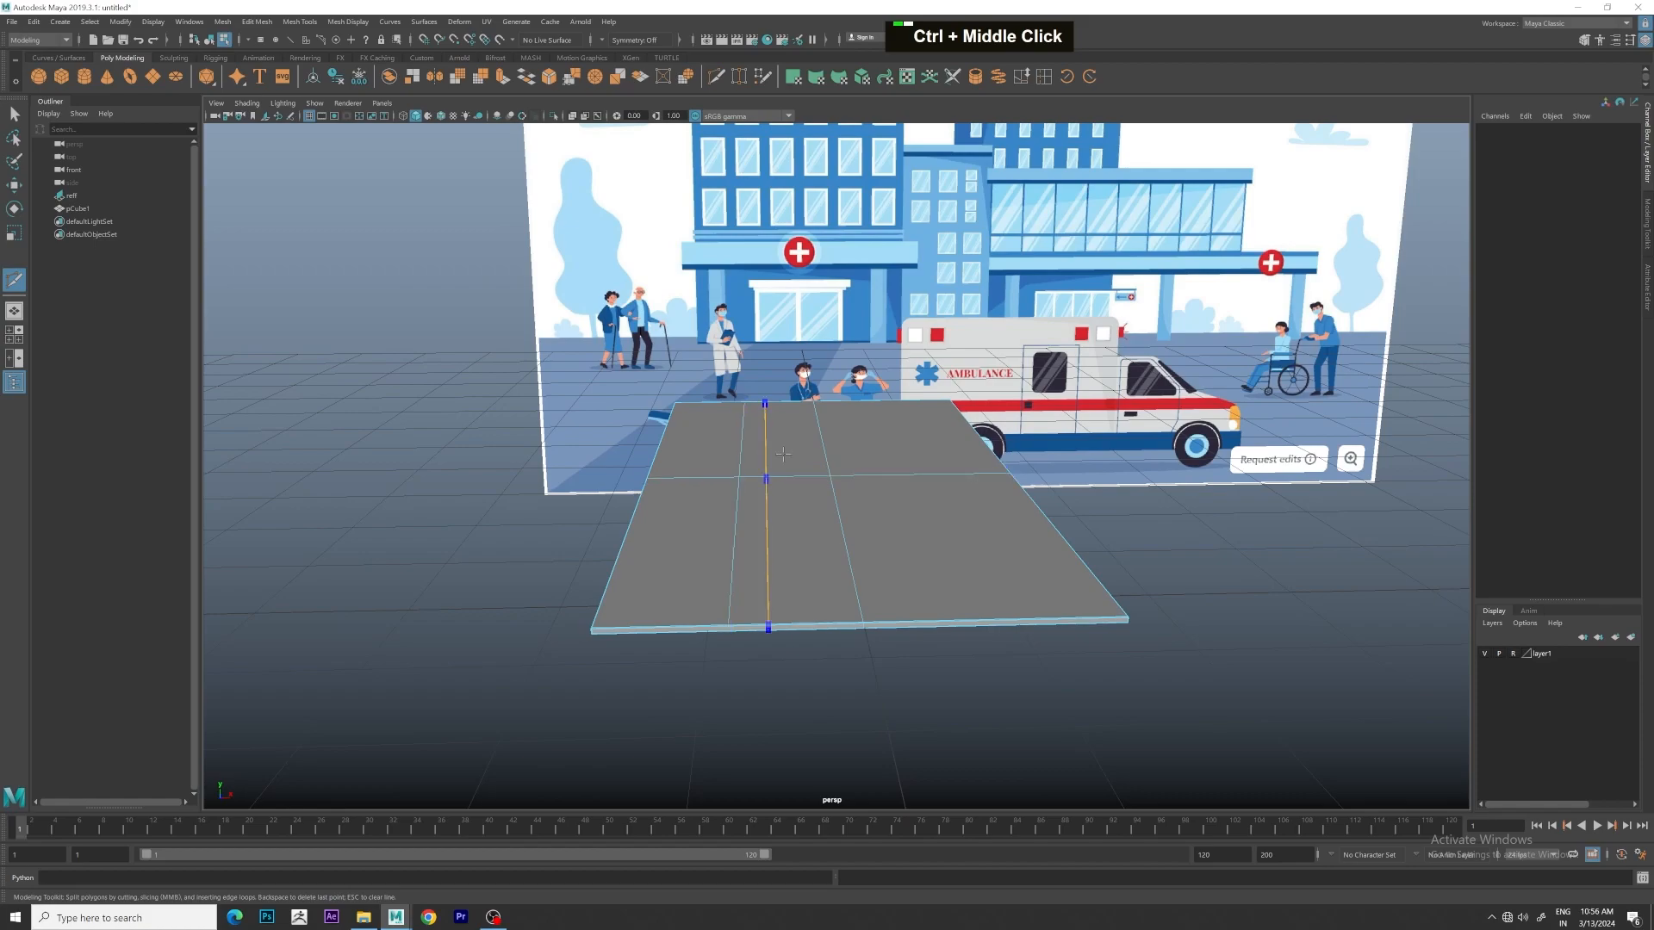
pyautogui.keyDown('ctrl'); pyautogui.middleClick(820, 429); pyautogui.keyUp('ctrl')
# Insert further centred edge loops across and along the floor slab to complete its grid, and leave the Multi-Cut tool
pyautogui.scroll(-3, 819, 439)
pyautogui.keyDown('alt'); pyautogui.moveTo(809, 508); pyautogui.dragTo(974, 525); pyautogui.keyUp('alt')
pyautogui.keyDown('ctrl'); pyautogui.middleClick(948, 508); pyautogui.keyUp('ctrl')
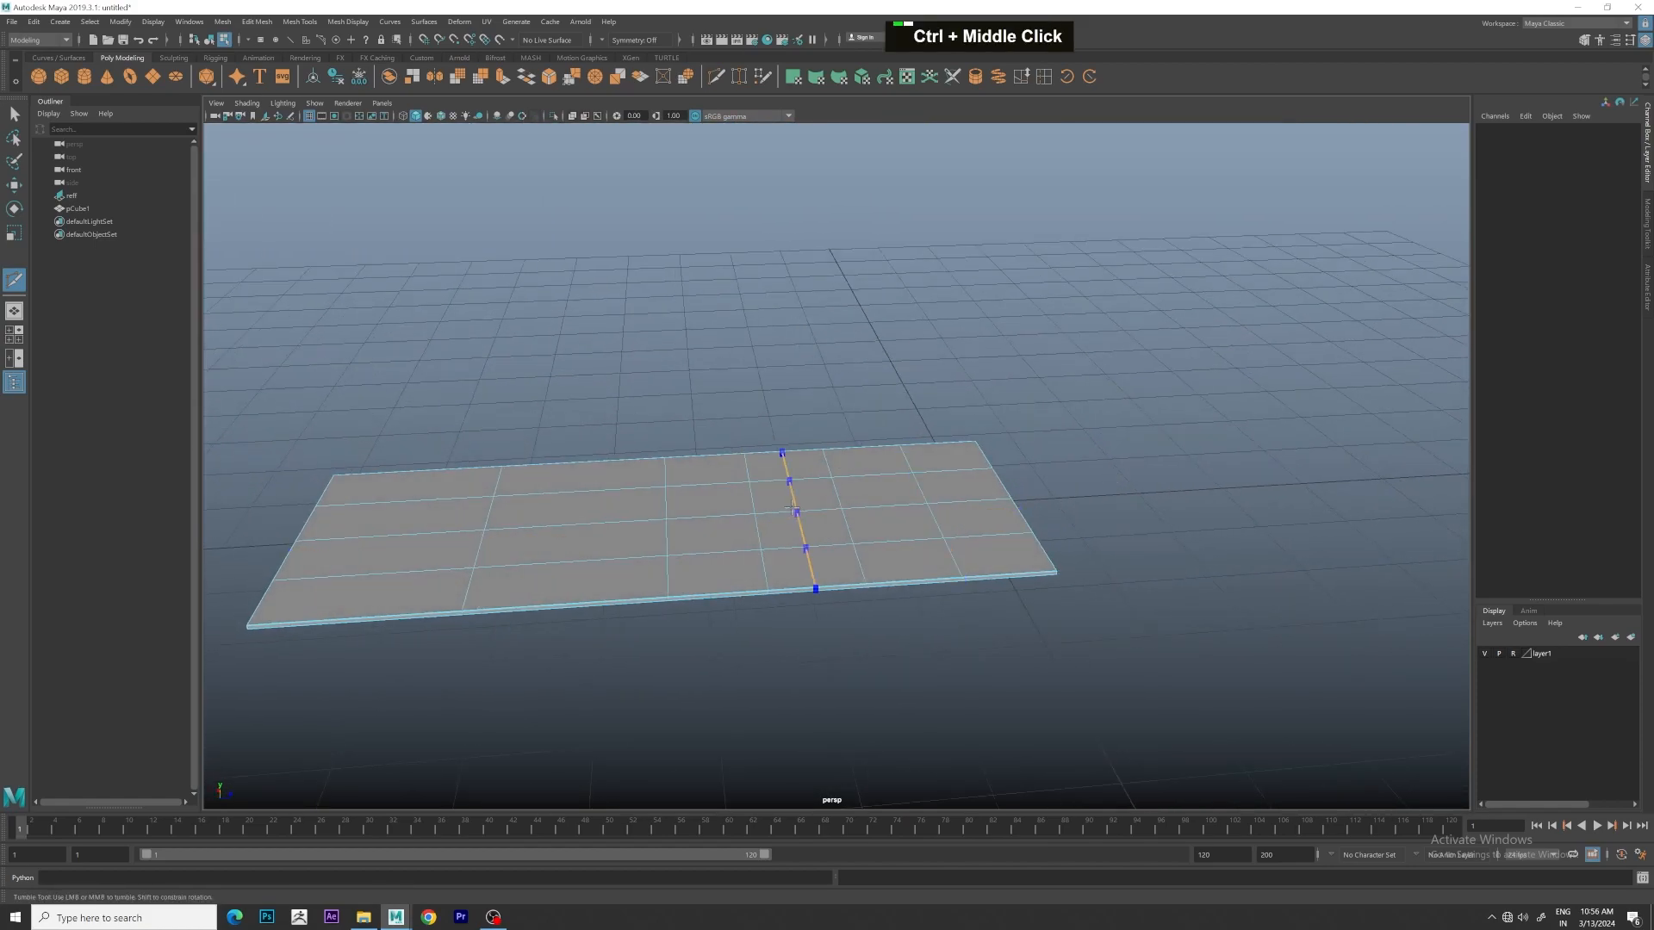
pyautogui.keyDown('ctrl'); pyautogui.middleClick(522, 493); pyautogui.keyUp('ctrl')
pyautogui.moveTo(920, 471)
pyautogui.keyDown('alt'); pyautogui.mouseDown()
pyautogui.moveTo(964, 478)
pyautogui.moveTo(898, 459)
pyautogui.mouseUp(); pyautogui.keyUp('alt')
pyautogui.press('w')
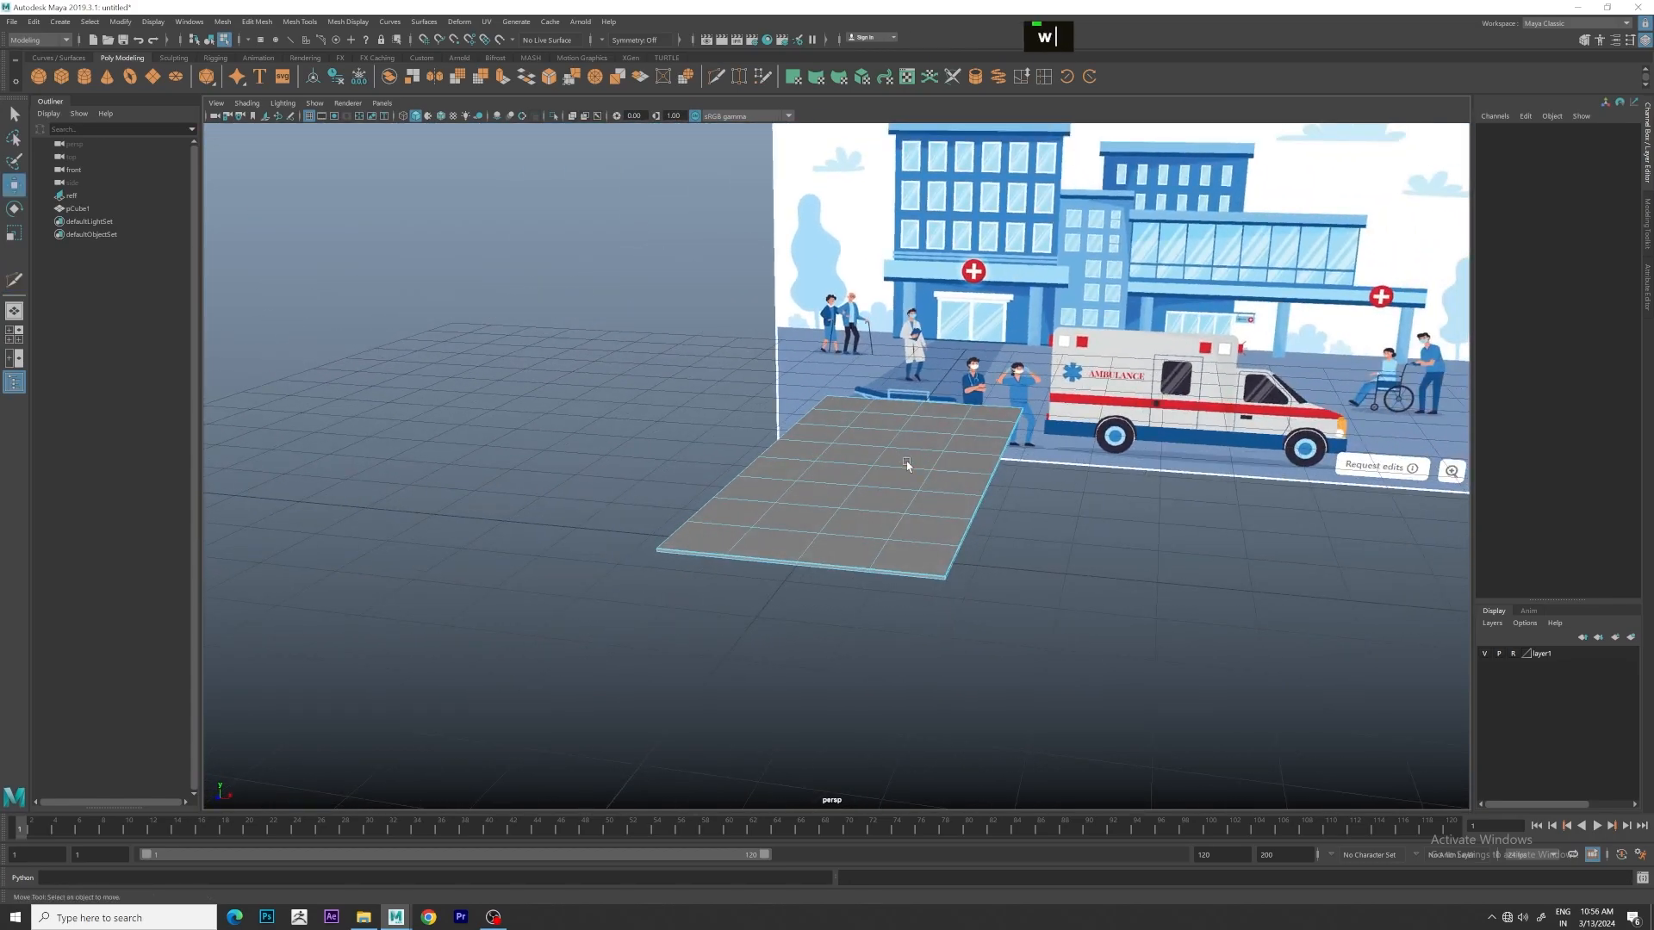
# Duplicate the floor slab upward and set the copy's Rotate Z to 90 so it stands upright as a wall
pyautogui.moveTo(906, 463); pyautogui.dragTo(947, 428, button='right')
pyautogui.scroll(-3, 859, 441)
pyautogui.keyDown('alt'); pyautogui.moveTo(861, 447); pyautogui.dragTo(897, 436); pyautogui.keyUp('alt')
pyautogui.press('space')
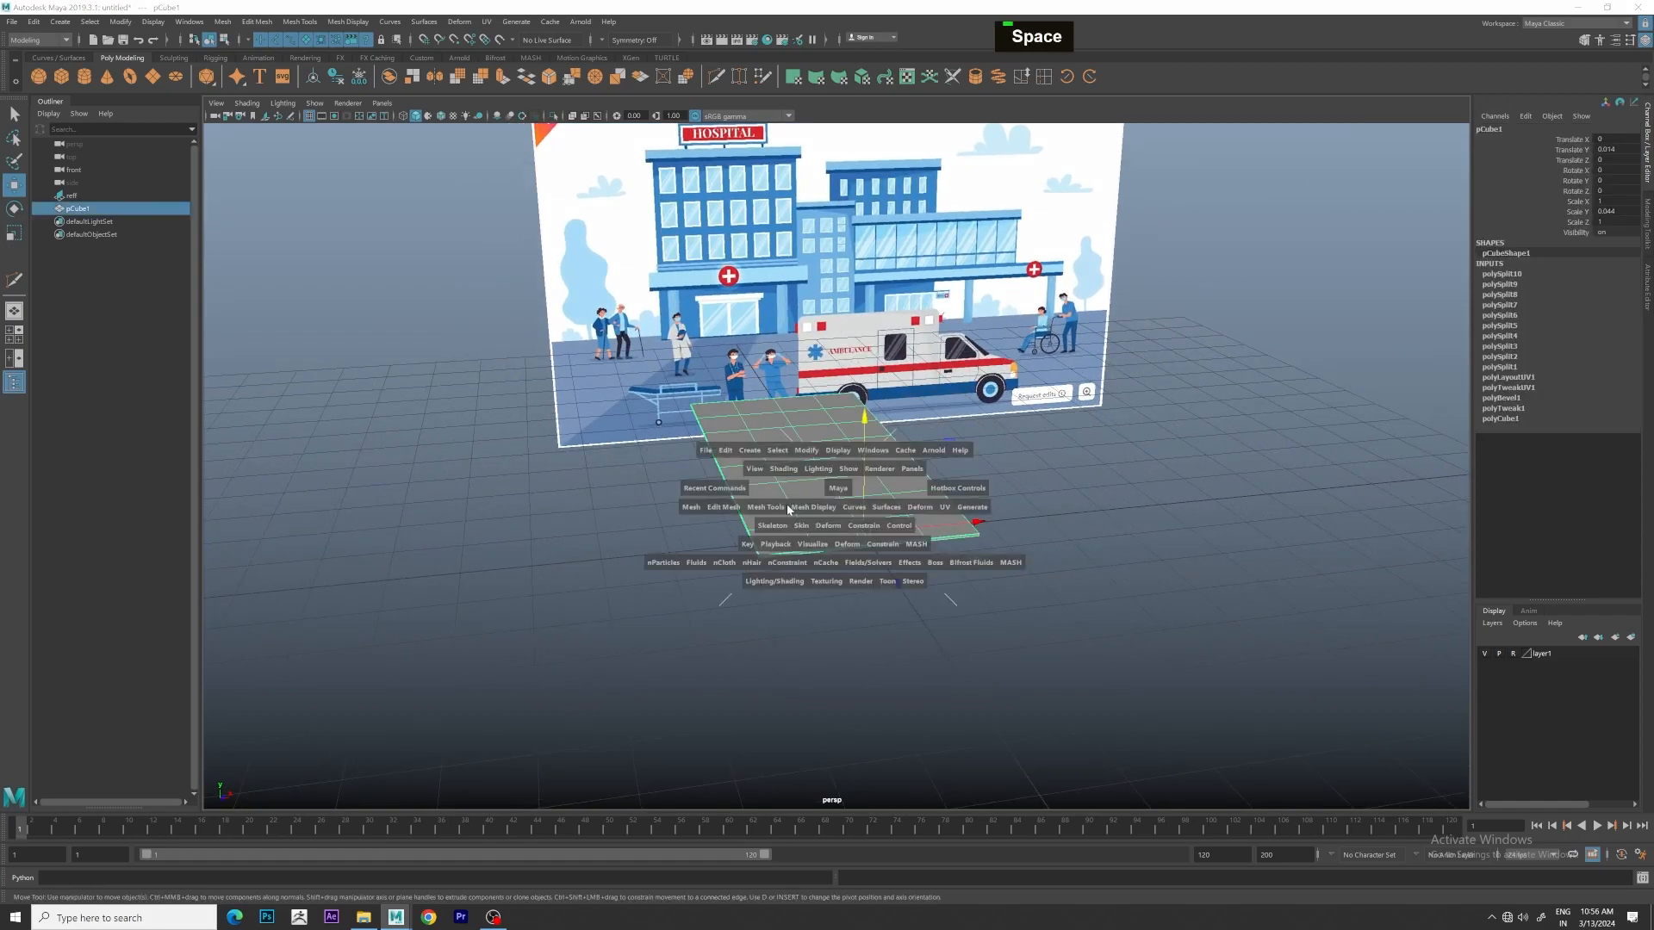
pyautogui.press('space')
pyautogui.keyDown('shift'); pyautogui.moveTo(783, 506); pyautogui.dragTo(896, 568); pyautogui.keyUp('shift')
pyautogui.press('e')
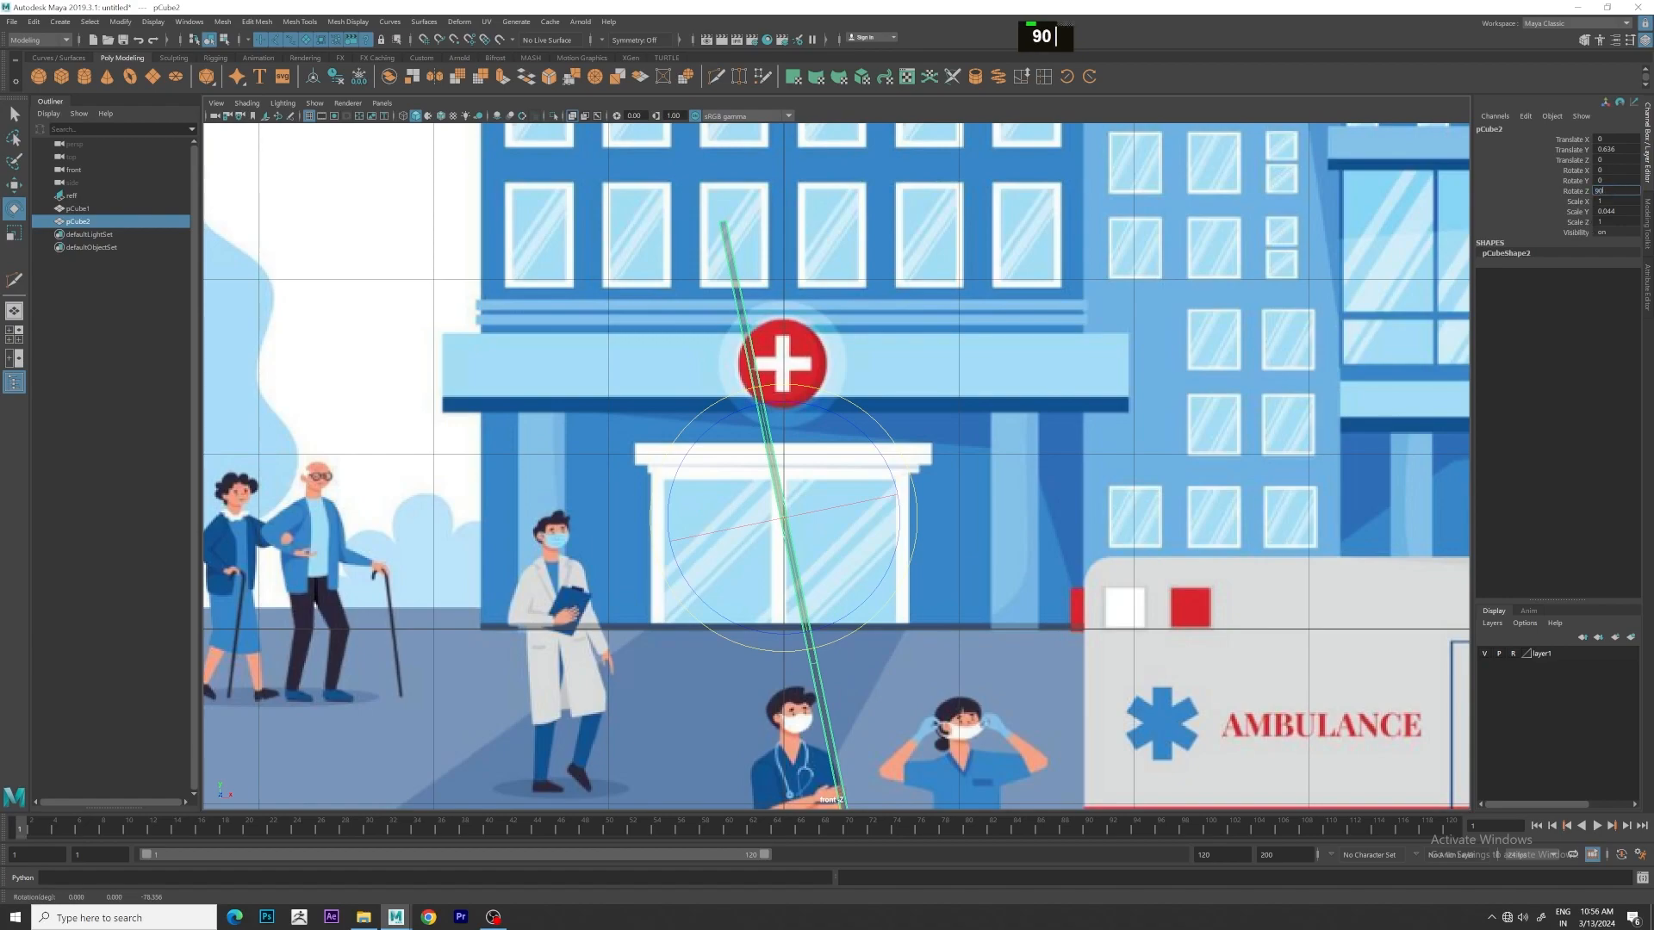
pyautogui.write('90')
pyautogui.press('Return')
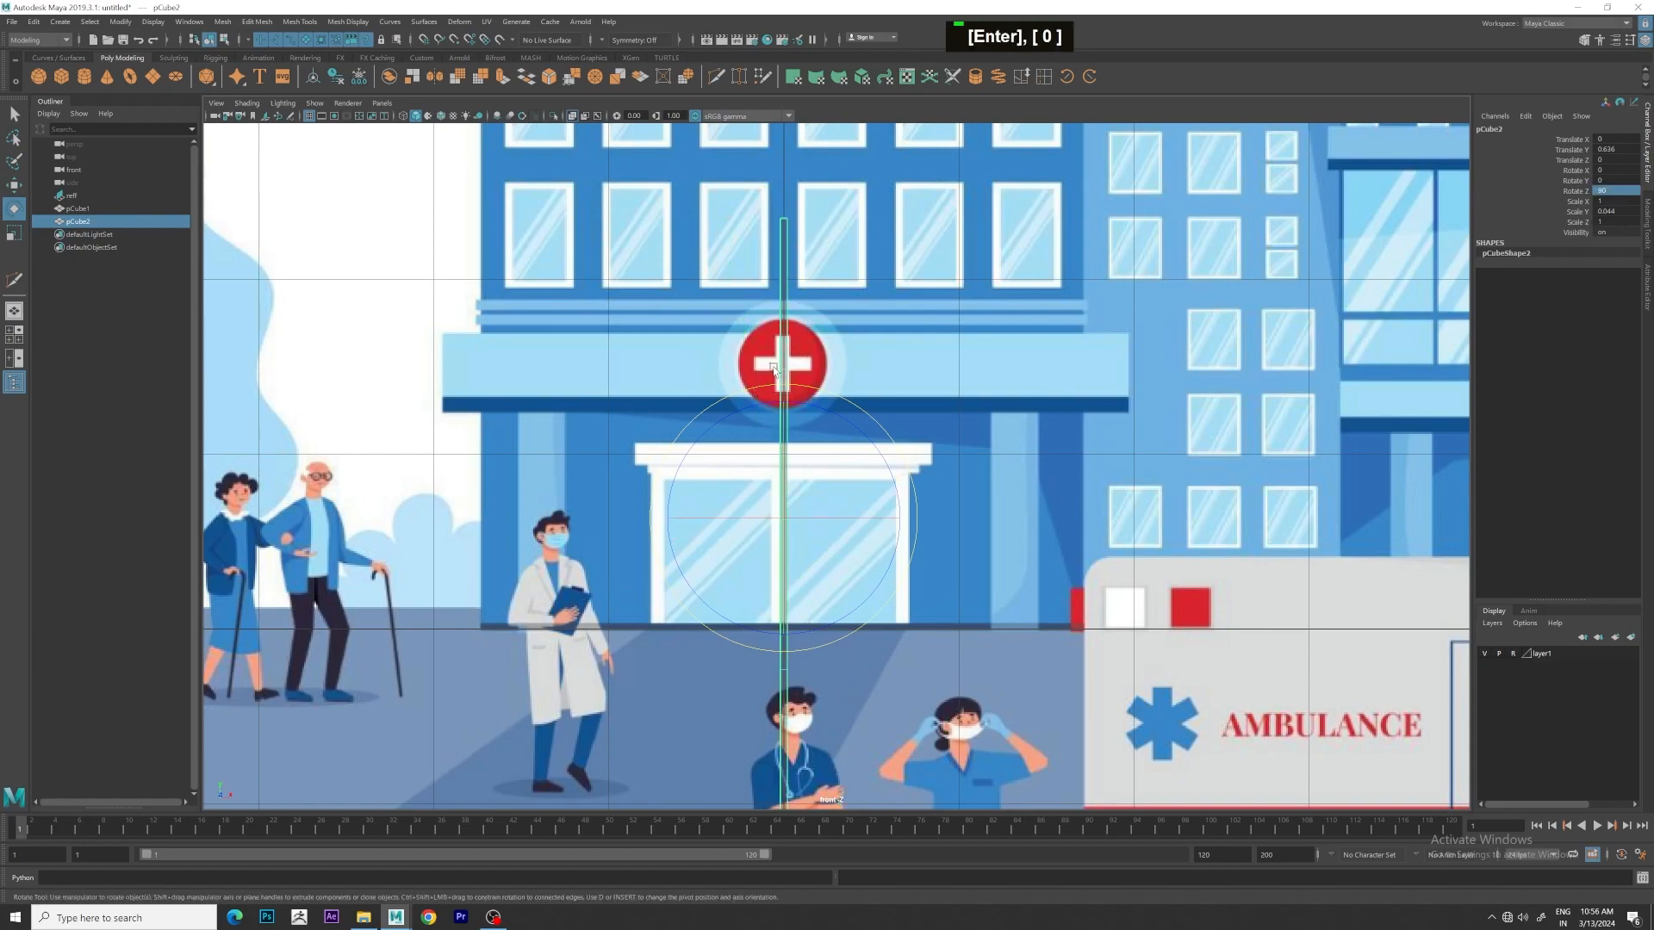
# Scale the upright wall thicker and shorter, and move it to the left edge of the reference building at about X -1.68
pyautogui.press('r')
pyautogui.moveTo(741, 508); pyautogui.dragTo(559, 488, button='middle')
pyautogui.moveTo(560, 488); pyautogui.dragTo(562, 488)
pyautogui.press('w')
pyautogui.moveTo(907, 519); pyautogui.dragTo(612, 477)
pyautogui.keyDown('alt'); pyautogui.moveTo(612, 477); pyautogui.dragTo(638, 478, button='middle'); pyautogui.keyUp('alt')
pyautogui.scroll(2, 927, 499)
pyautogui.scroll(-1, 921, 500)
pyautogui.scroll(2, 920, 500)
pyautogui.press('r')
pyautogui.moveTo(835, 406); pyautogui.dragTo(835, 420)
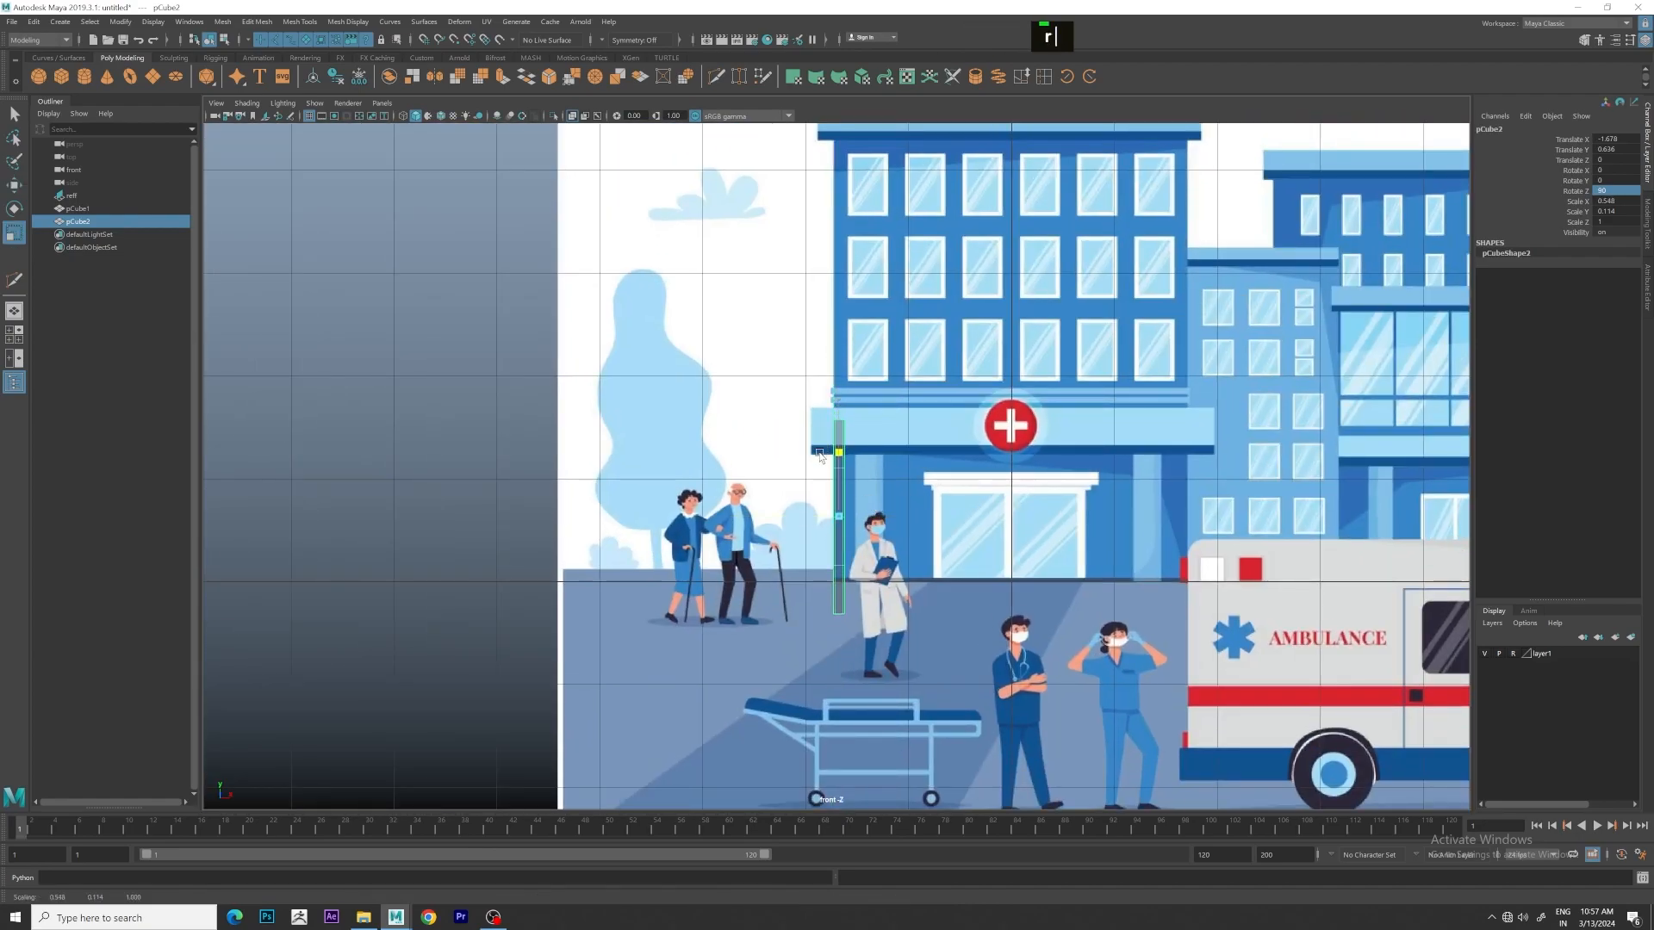
# Fit the side wall between the ground and the entrance canopy's top edge, thin it to about 0.083 Scale Y, and align its outer edge
pyautogui.scroll(5, 821, 456)
pyautogui.press('w')
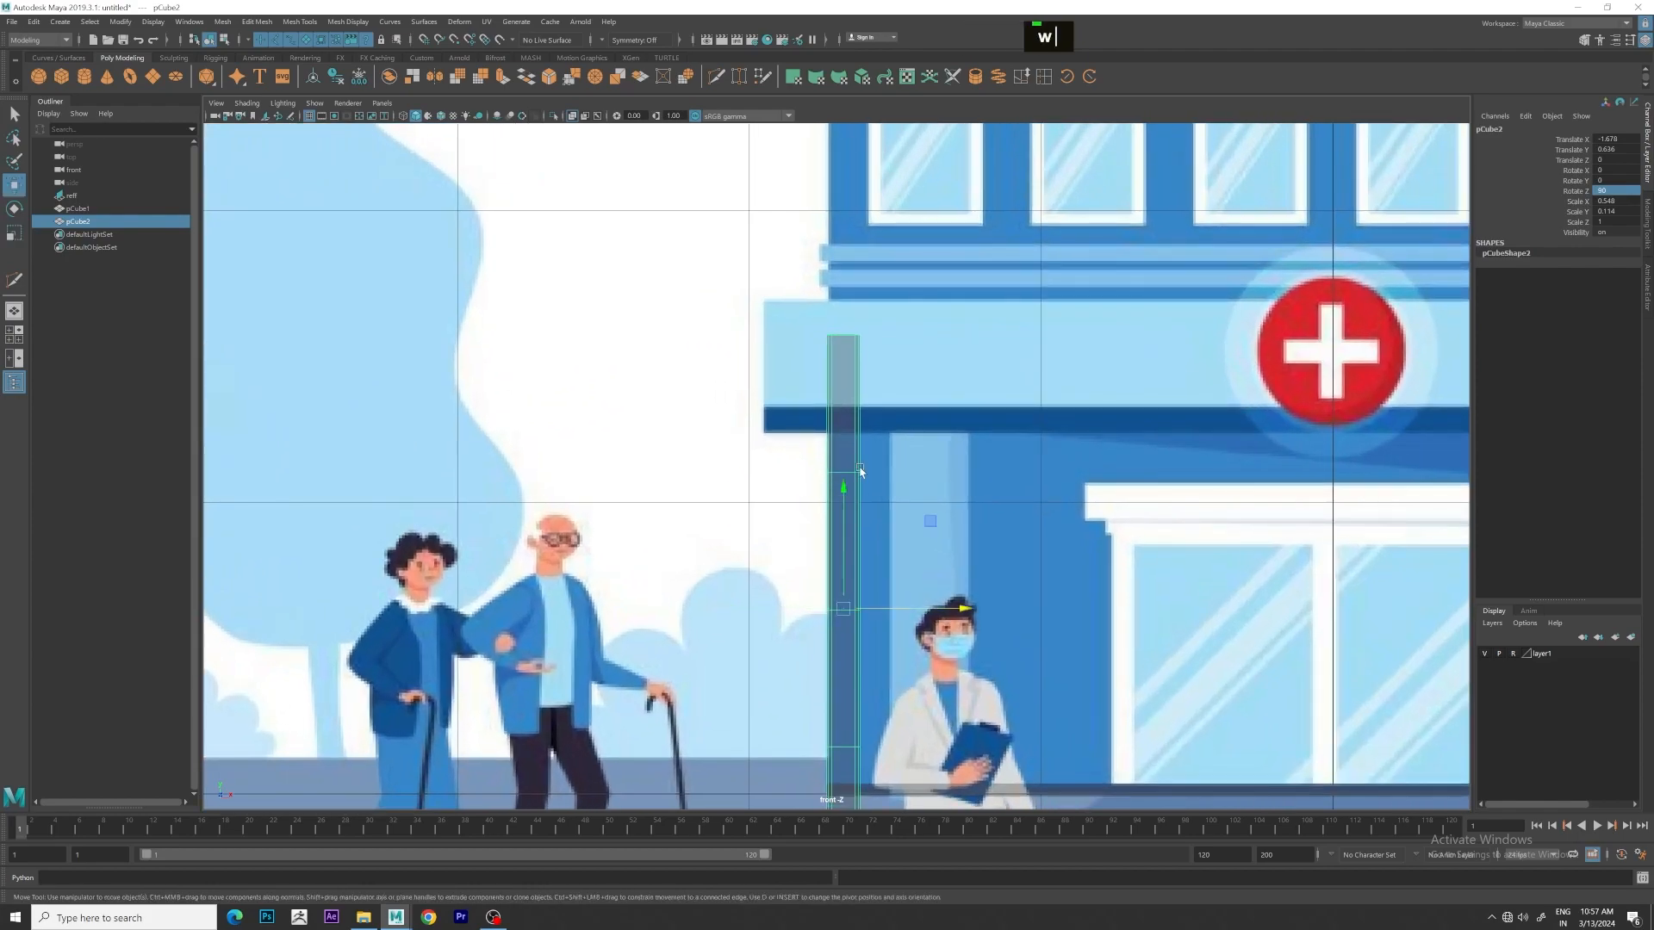
pyautogui.moveTo(845, 488); pyautogui.dragTo(845, 463)
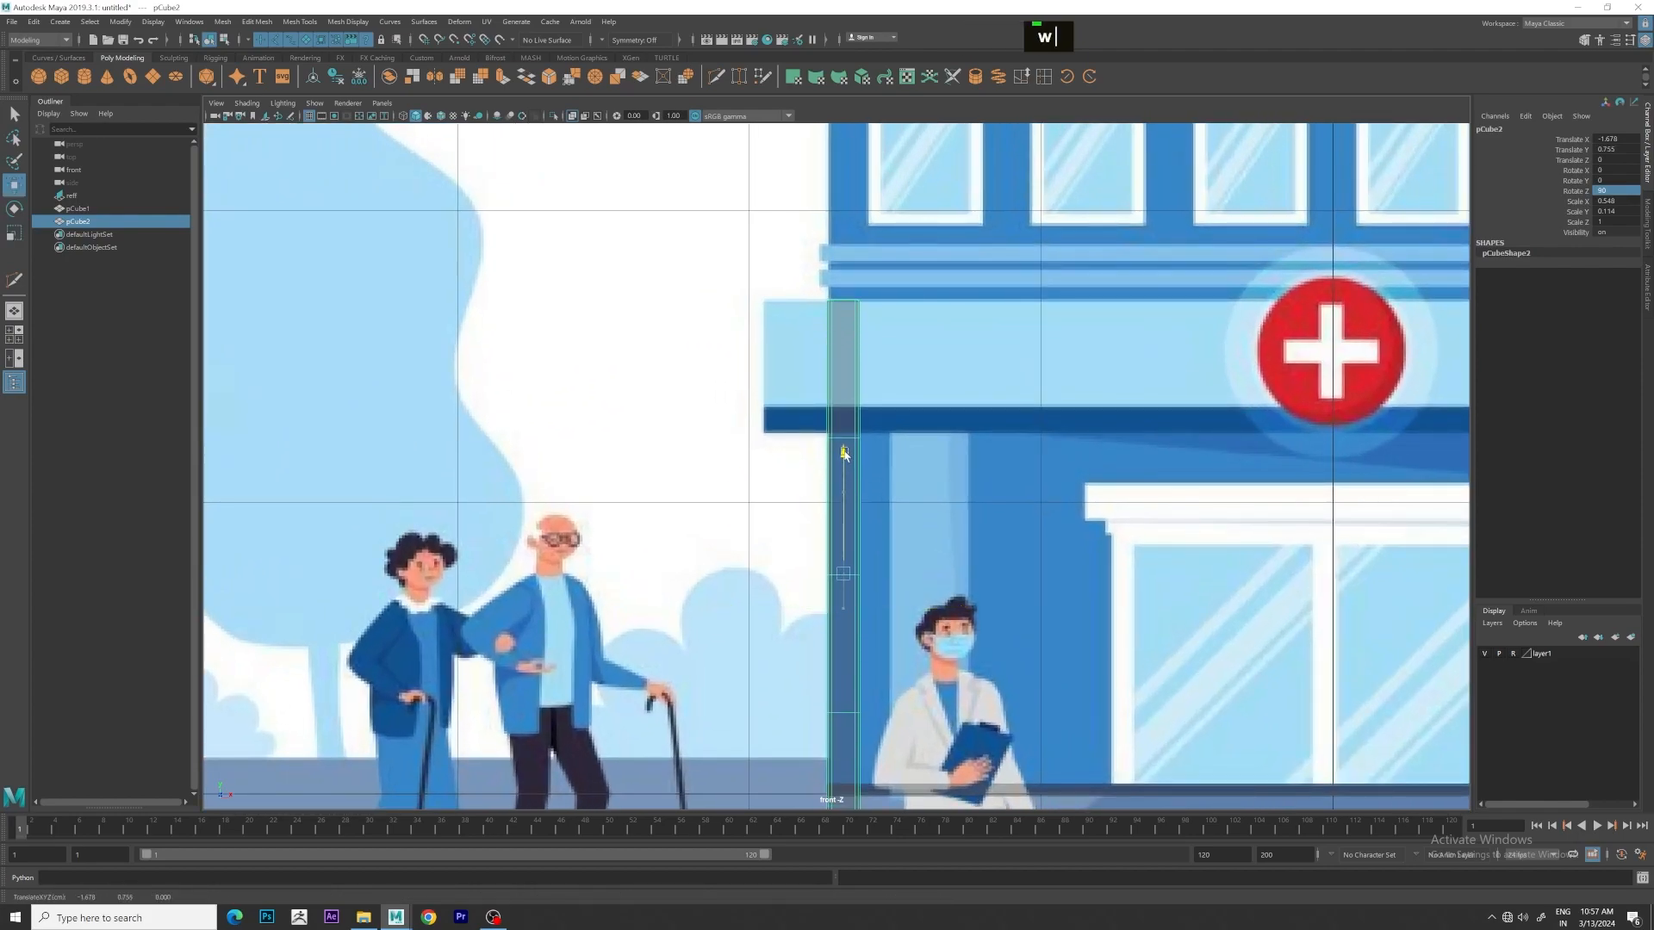
pyautogui.press('r')
pyautogui.moveTo(844, 452); pyautogui.dragTo(844, 472)
pyautogui.keyDown('alt'); pyautogui.moveTo(889, 461); pyautogui.dragTo(849, 403, button='middle'); pyautogui.keyUp('alt')
pyautogui.press('w')
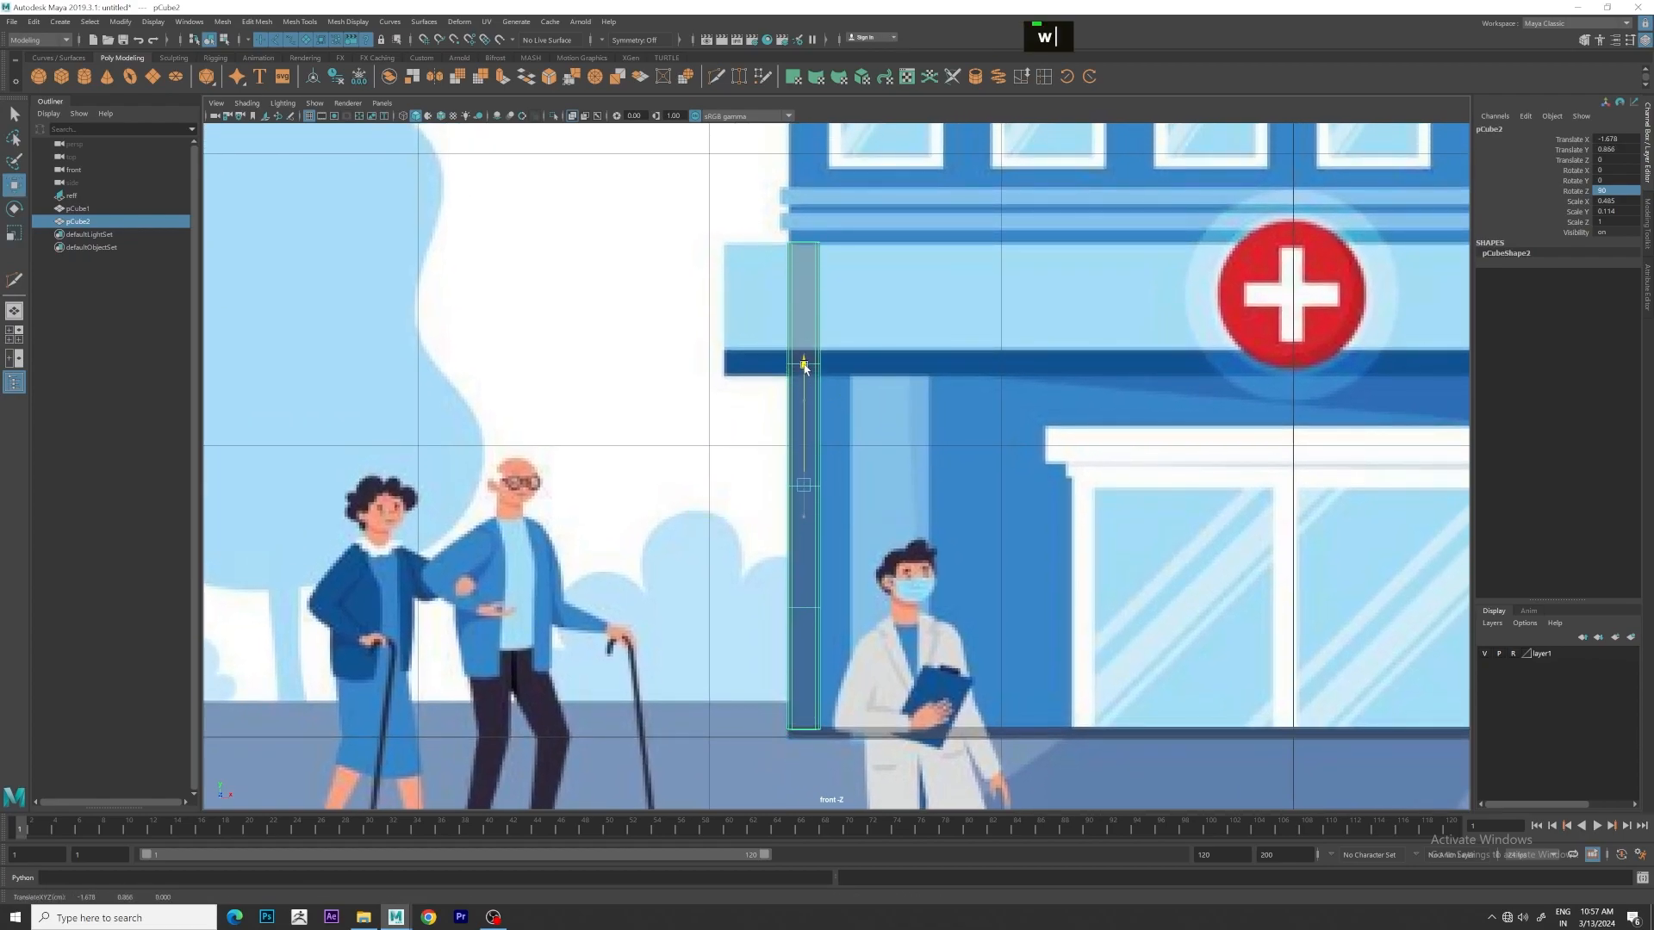
pyautogui.press('r')
pyautogui.moveTo(691, 488); pyautogui.dragTo(713, 488)
pyautogui.press('w')
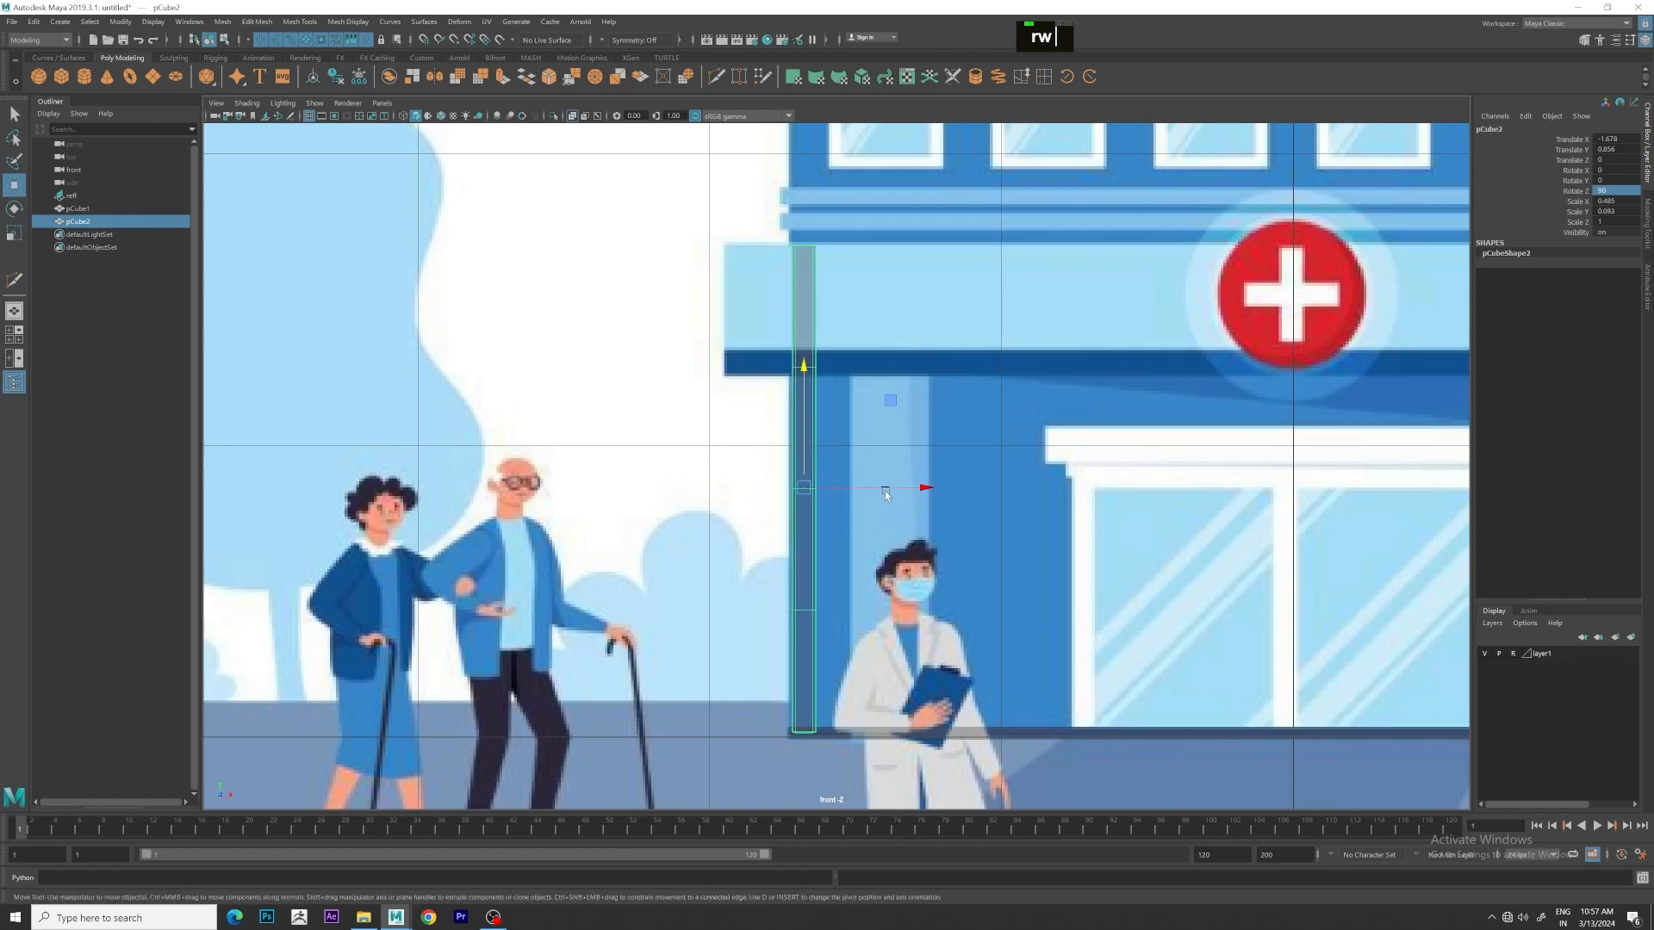
pyautogui.moveTo(882, 488); pyautogui.dragTo(879, 488)
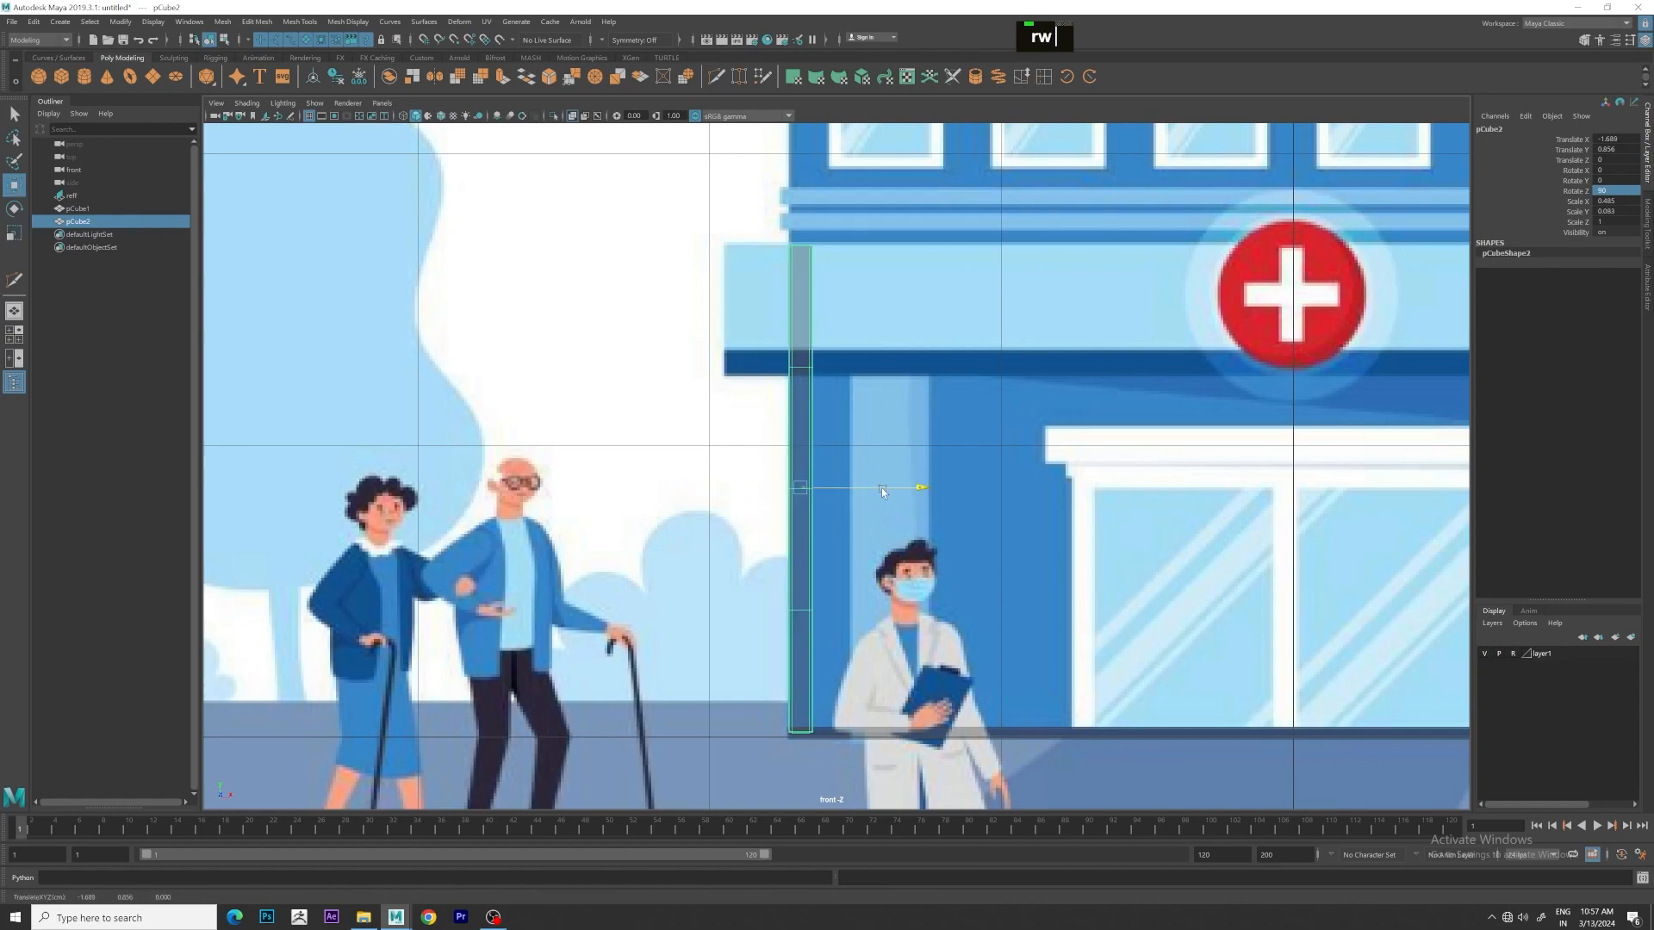
# Duplicate the side wall across to the opposite long edge of the floor slab and align it with that edge
pyautogui.press('space')
pyautogui.press('space')
pyautogui.keyDown('alt'); pyautogui.moveTo(1137, 388); pyautogui.dragTo(930, 565); pyautogui.keyUp('alt')
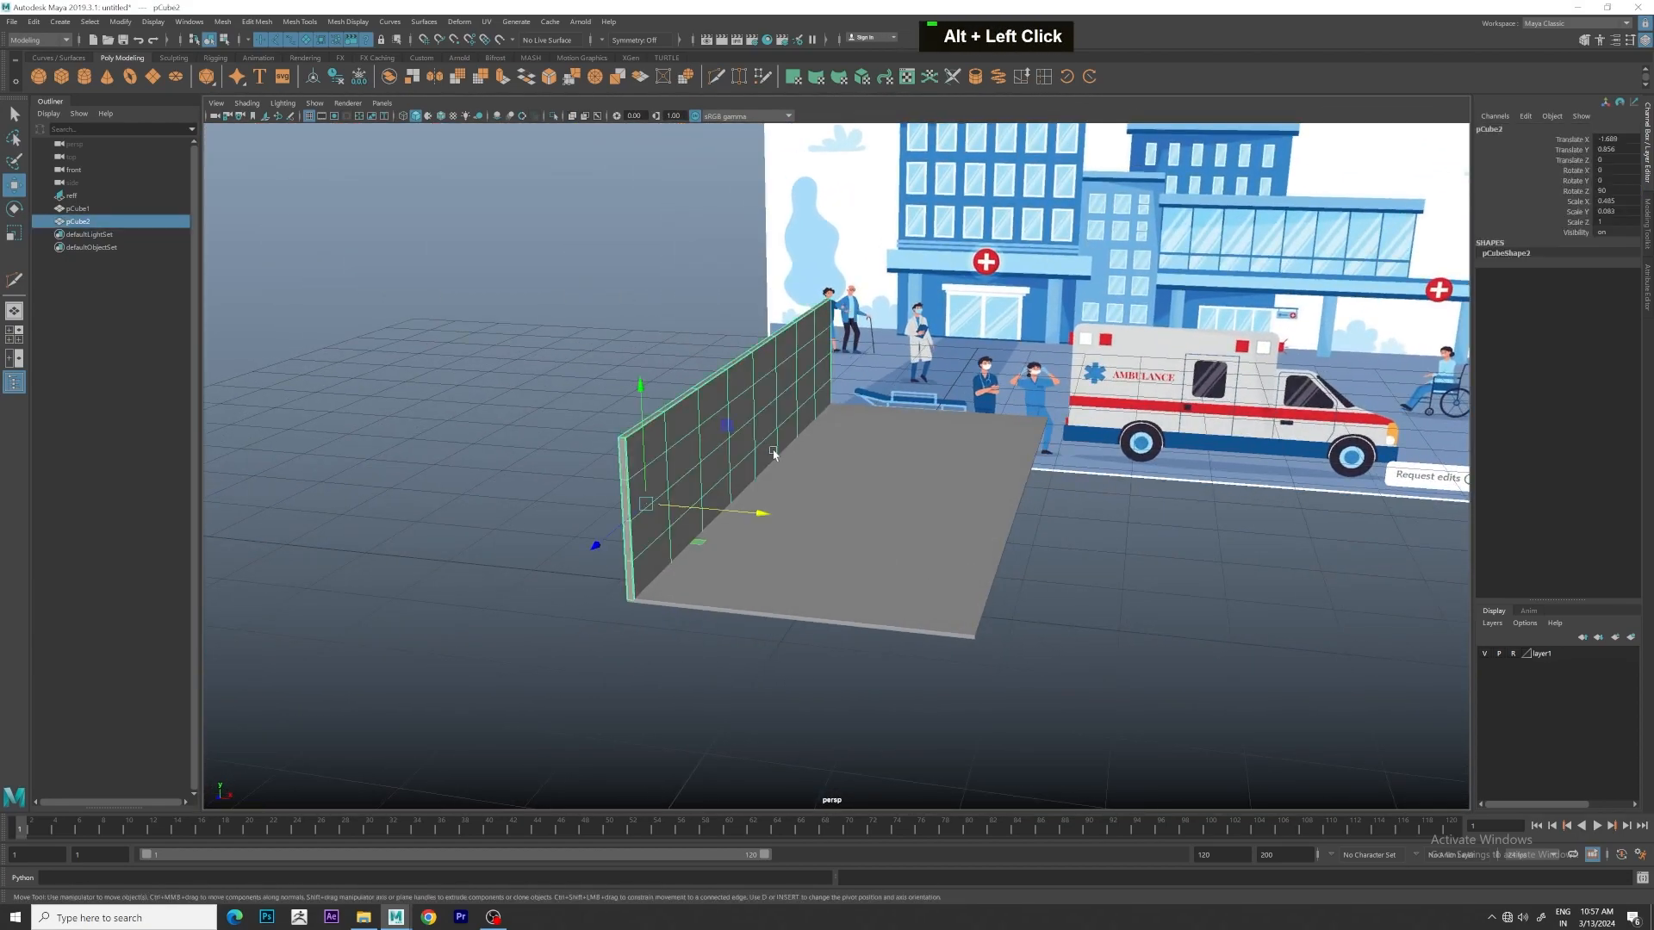
pyautogui.scroll(3, 739, 520)
pyautogui.keyDown('shift'); pyautogui.moveTo(739, 519); pyautogui.dragTo(1137, 579); pyautogui.keyUp('shift')
pyautogui.keyDown('alt'); pyautogui.moveTo(1137, 580); pyautogui.dragTo(922, 554, button='middle'); pyautogui.keyUp('alt')
pyautogui.keyDown('alt'); pyautogui.scroll(2, 1010, 527); pyautogui.keyUp('alt')
pyautogui.moveTo(1010, 527); pyautogui.dragTo(997, 526)
pyautogui.click(1134, 695)
# Duplicate the floor slab upward and set the copy's Rotate X to 90 to make an end wall
pyautogui.scroll(-3, 1067, 628)
pyautogui.moveTo(1067, 628)
pyautogui.keyDown('alt'); pyautogui.mouseDown()
pyautogui.moveTo(1000, 631)
pyautogui.moveTo(1170, 631)
pyautogui.moveTo(1055, 635)
pyautogui.moveTo(1111, 635)
pyautogui.moveTo(1063, 616)
pyautogui.mouseUp(); pyautogui.keyUp('alt')
pyautogui.scroll(-3, 1068, 626)
pyautogui.scroll(-1, 905, 577)
pyautogui.moveTo(905, 577)
pyautogui.keyDown('alt'); pyautogui.mouseDown()
pyautogui.moveTo(933, 572)
pyautogui.moveTo(897, 569)
pyautogui.moveTo(954, 534)
pyautogui.moveTo(943, 438)
pyautogui.moveTo(1073, 504)
pyautogui.mouseUp(); pyautogui.keyUp('alt')
pyautogui.click(929, 562)
pyautogui.press('e')
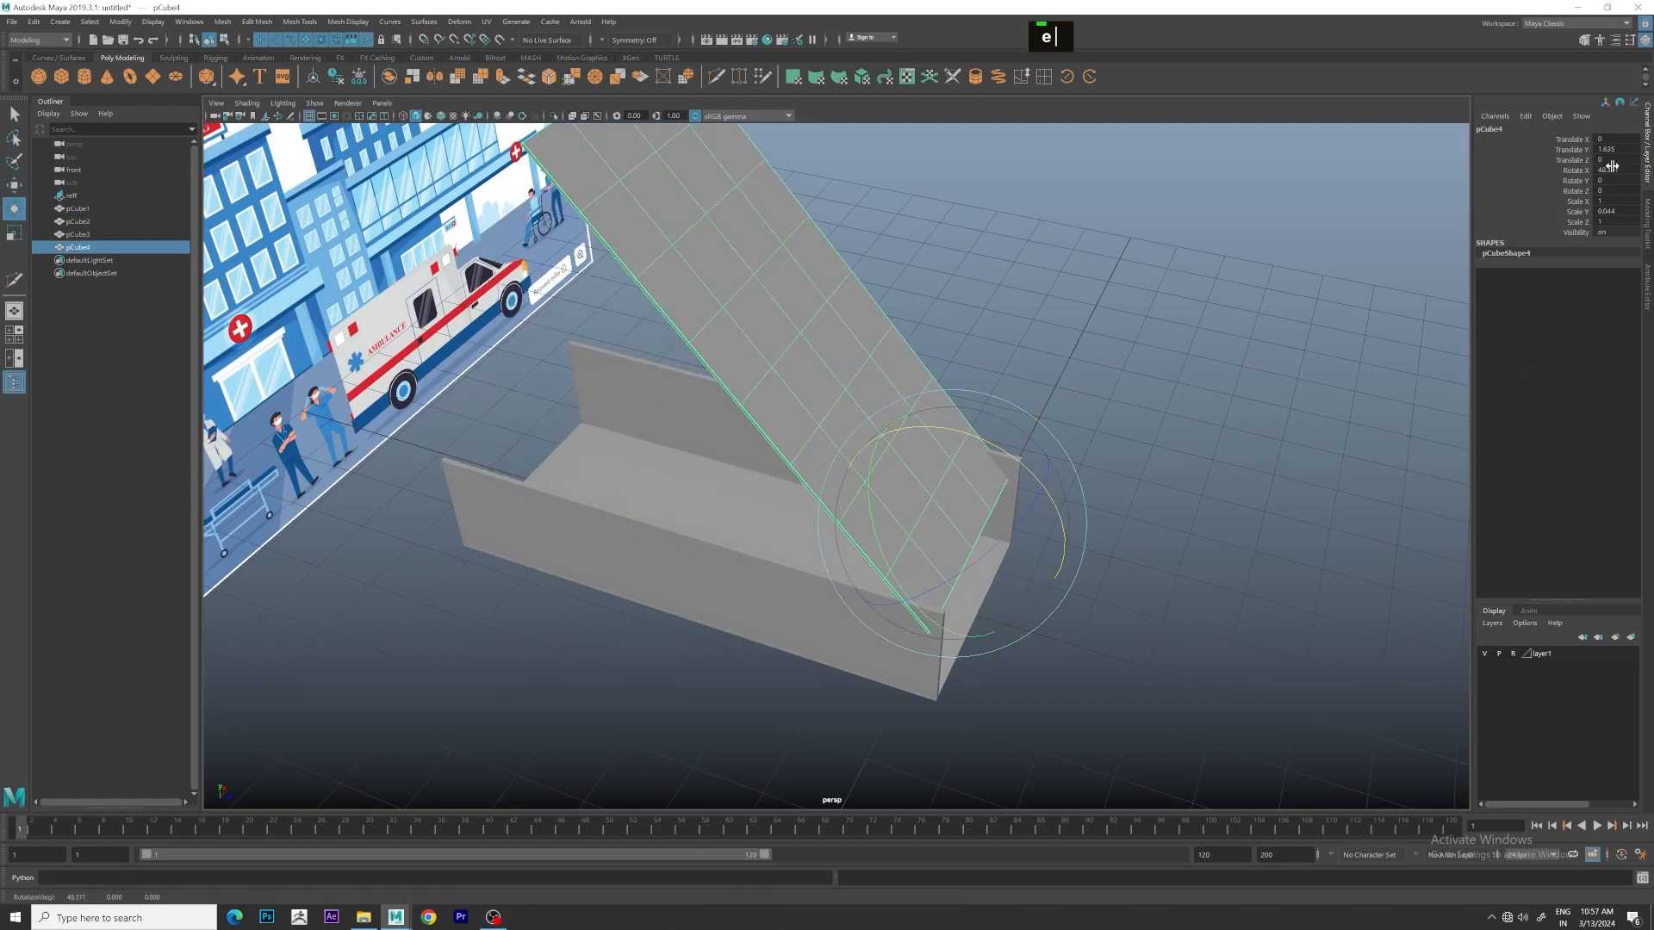
pyautogui.write('90')
pyautogui.press('Return')
pyautogui.click(1201, 311)
pyautogui.click(964, 336)
# Reduce the end wall's height to about 0.319 Scale Z and move it to the slab's back end
pyautogui.keyDown('alt'); pyautogui.moveTo(964, 336); pyautogui.dragTo(952, 345, button='middle'); pyautogui.keyUp('alt')
pyautogui.keyDown('alt'); pyautogui.moveTo(952, 345); pyautogui.dragTo(920, 385); pyautogui.keyUp('alt')
pyautogui.press('r')
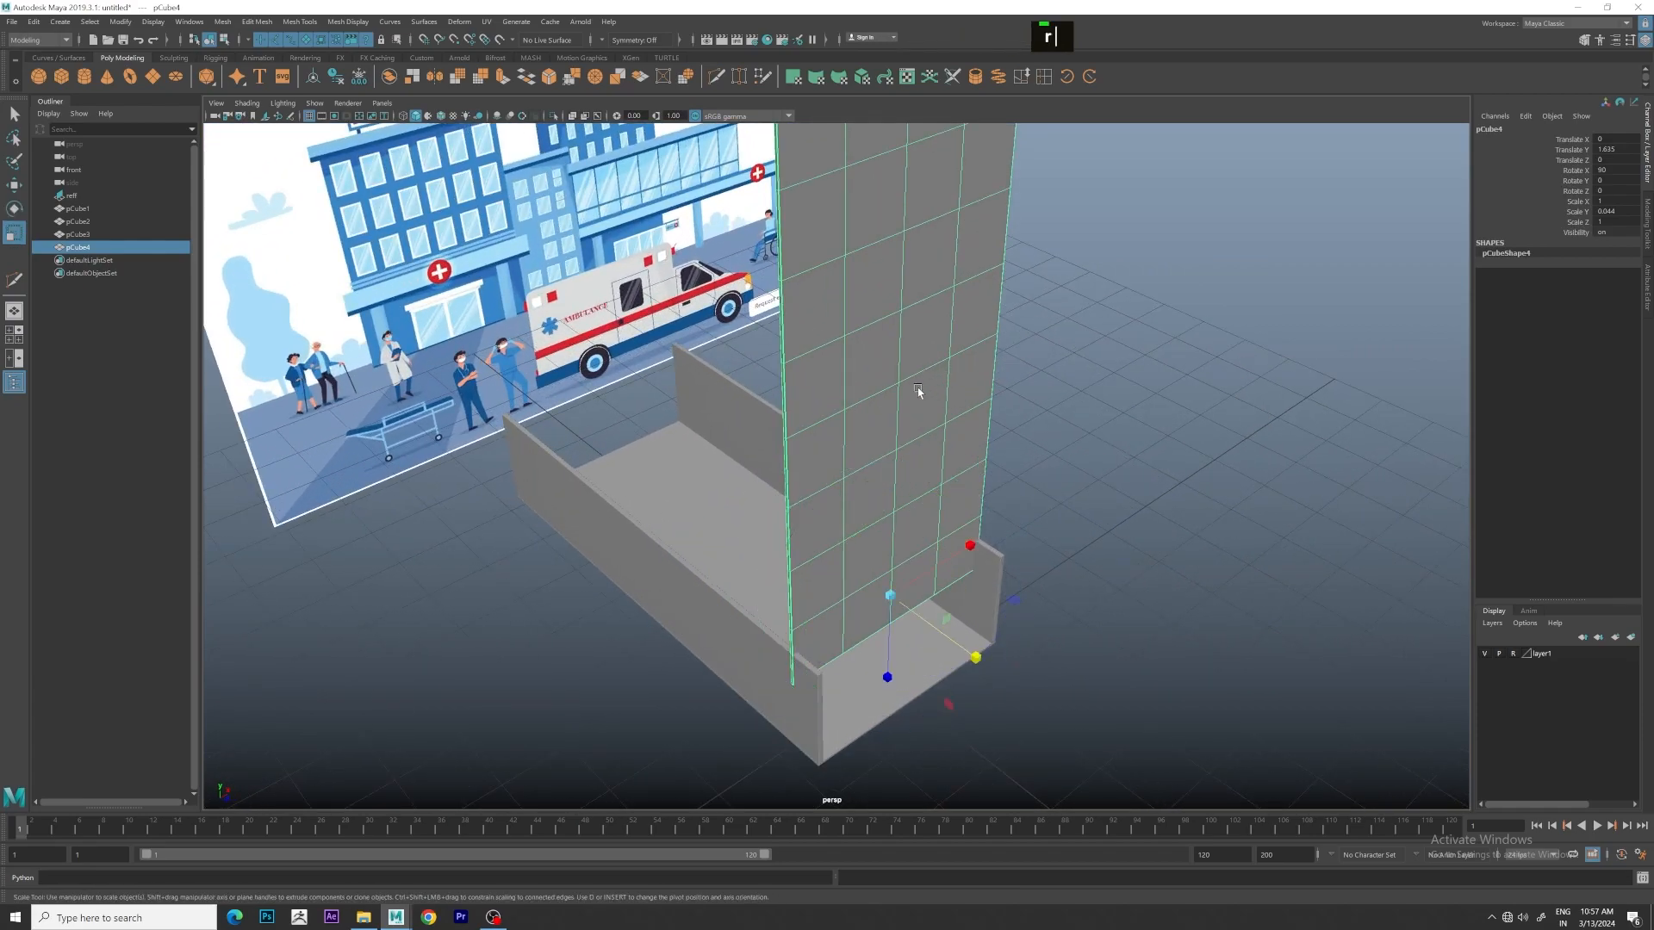
pyautogui.moveTo(892, 642); pyautogui.dragTo(907, 575)
pyautogui.press('w')
pyautogui.moveTo(966, 633); pyautogui.dragTo(670, 395)
# Align the back wall with the slab's rear edge at about Z -7.23 and set its thickness to about 0.076 Scale Y
pyautogui.press('space')
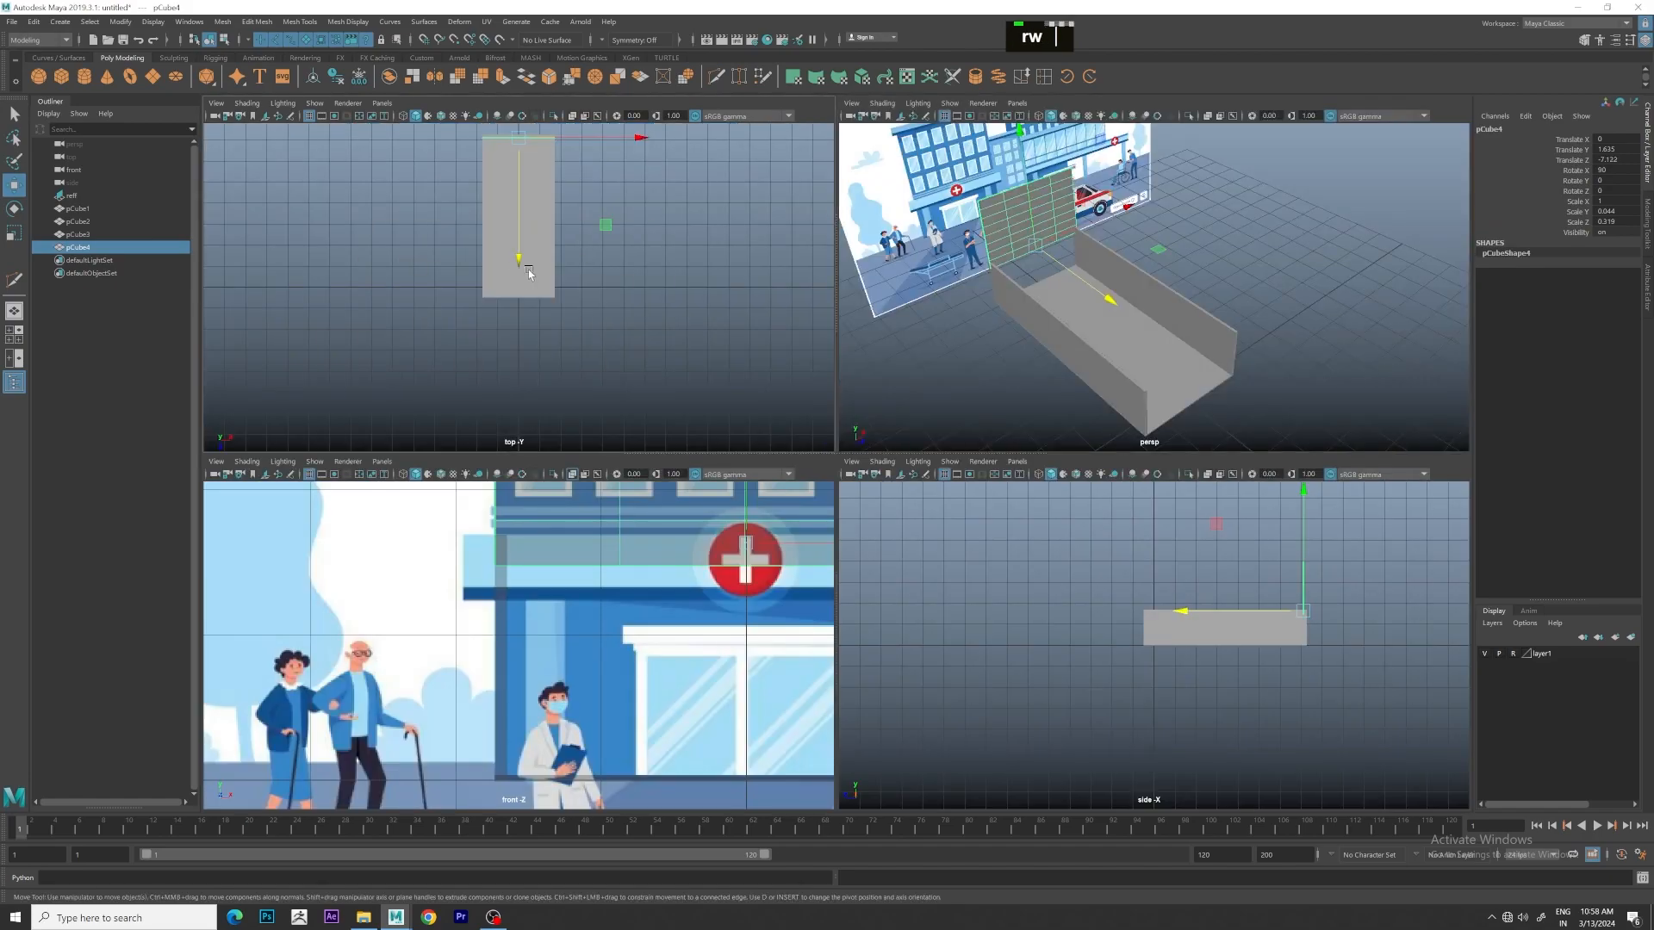
pyautogui.press('space')
pyautogui.keyDown('alt'); pyautogui.moveTo(670, 304); pyautogui.dragTo(647, 474, button='middle'); pyautogui.keyUp('alt')
pyautogui.scroll(3, 870, 269)
pyautogui.scroll(-1, 887, 447)
pyautogui.scroll(1, 884, 445)
pyautogui.press('f')
pyautogui.moveTo(835, 493); pyautogui.dragTo(834, 467)
pyautogui.moveTo(841, 486); pyautogui.dragTo(864, 510)
pyautogui.press('w')
# Lower the back wall to about Y 0.131 and scale its height to about 0.215 Scale Z to match the side walls
pyautogui.press('space')
pyautogui.press('space')
pyautogui.press('space')
pyautogui.press('space')
pyautogui.scroll(-5, 761, 485)
pyautogui.scroll(-2, 762, 485)
pyautogui.scroll(5, 885, 388)
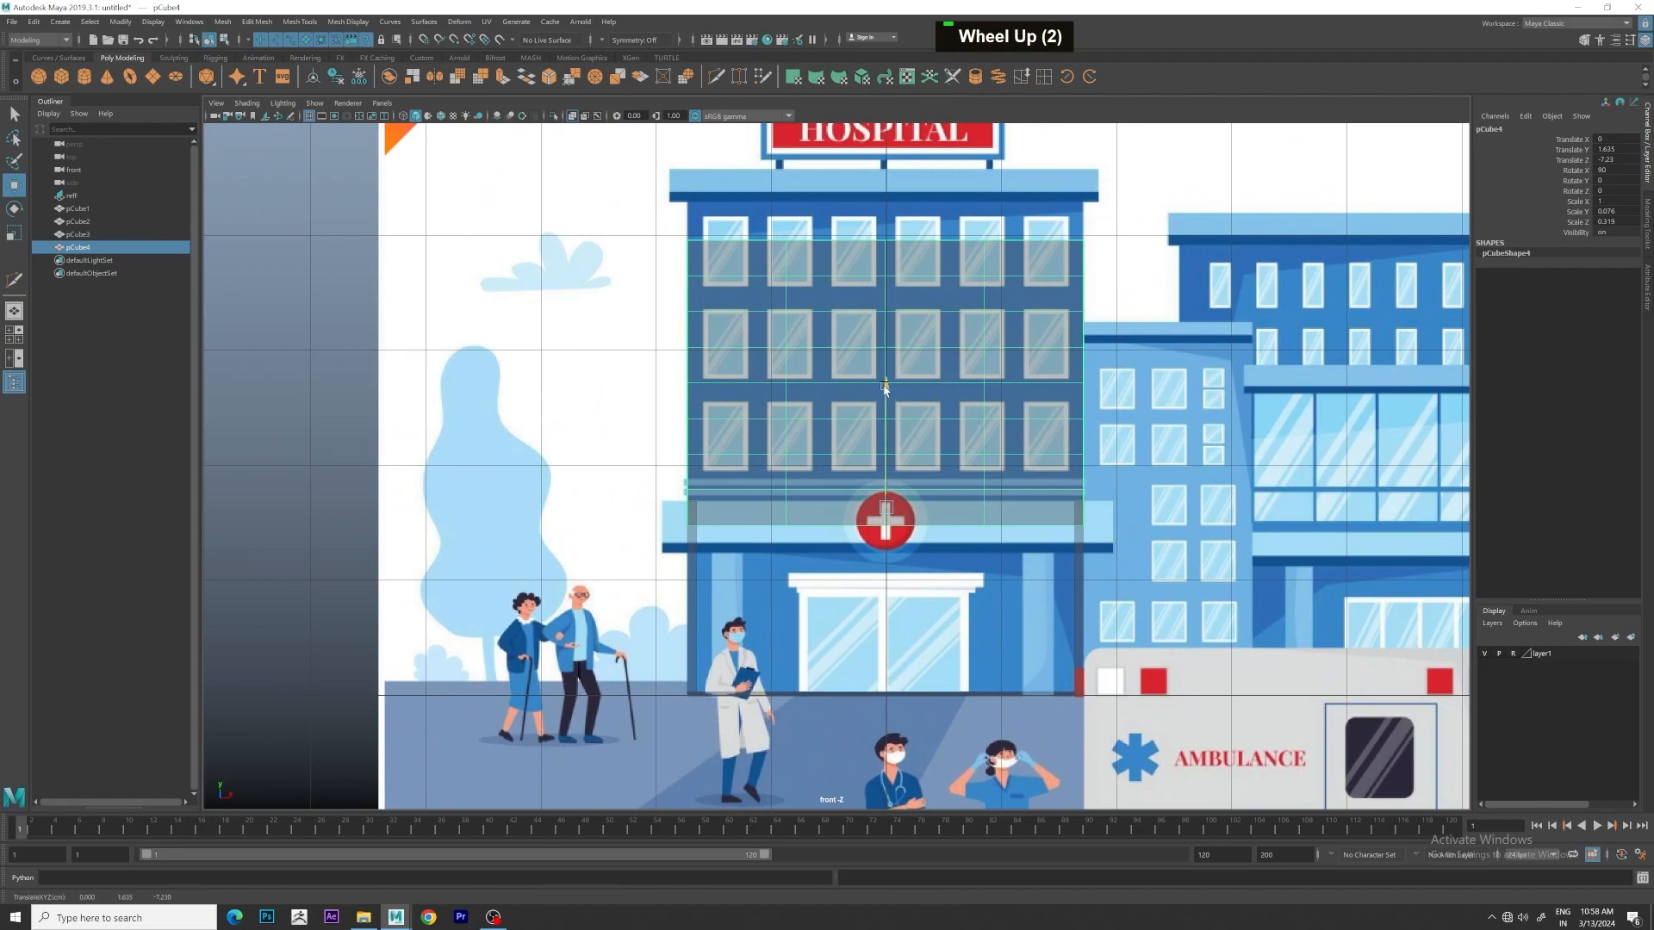
pyautogui.moveTo(885, 388); pyautogui.dragTo(881, 558)
pyautogui.scroll(2, 884, 518)
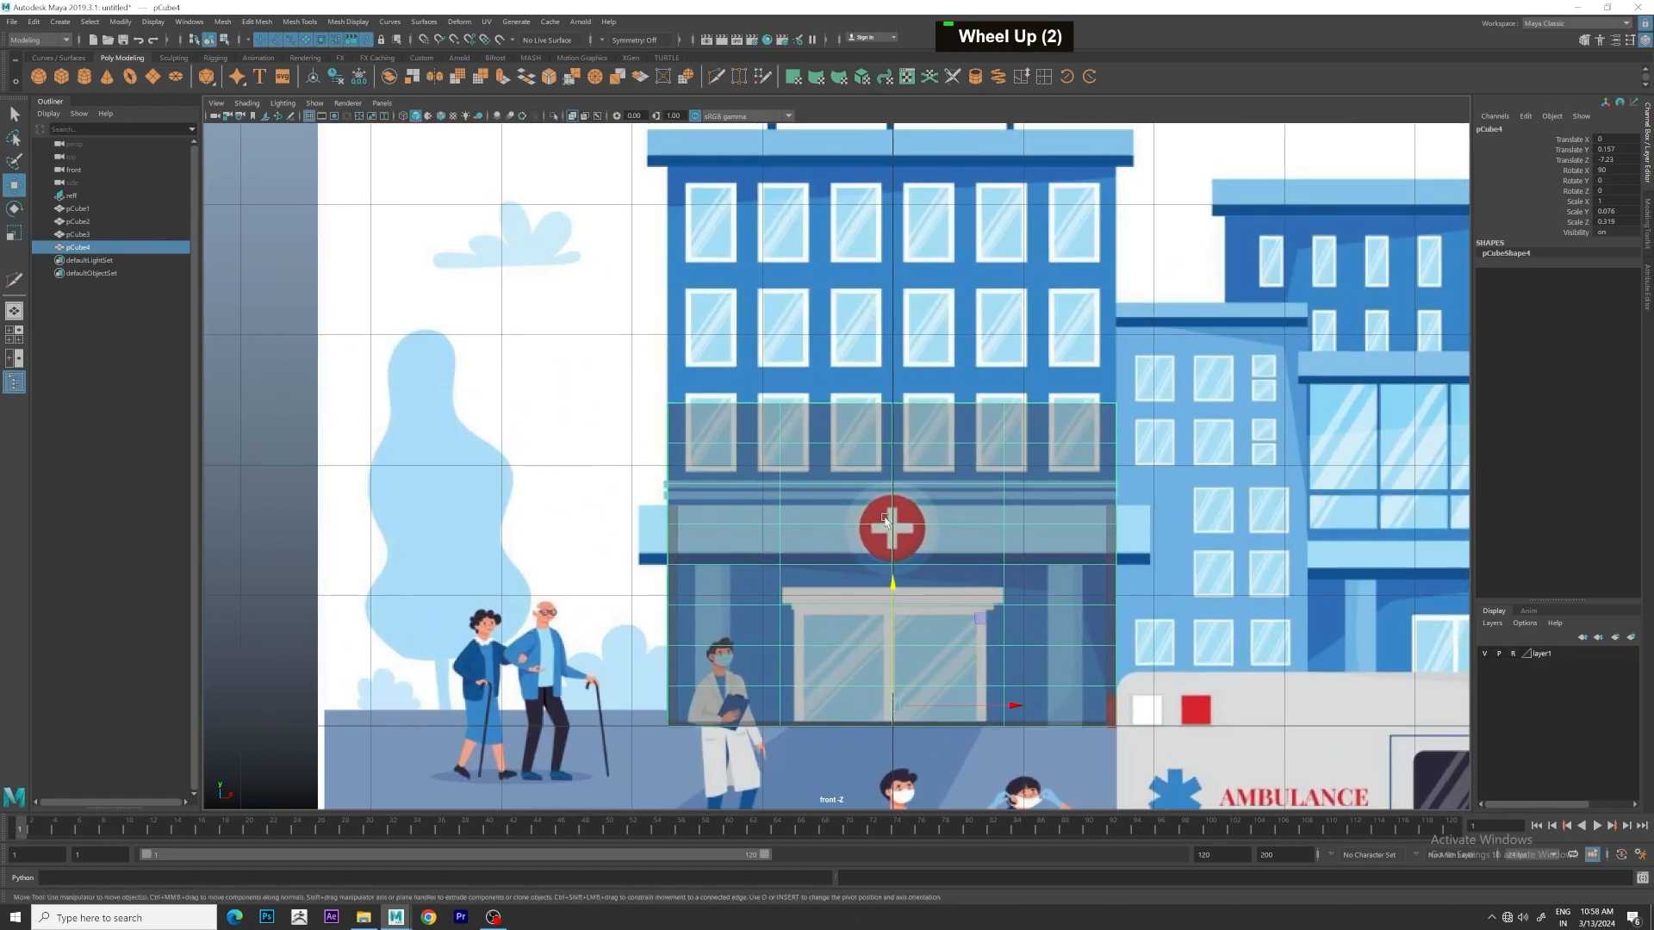
pyautogui.press('r')
pyautogui.moveTo(898, 745); pyautogui.dragTo(889, 702)
pyautogui.press('w')
pyautogui.moveTo(891, 584); pyautogui.dragTo(896, 592)
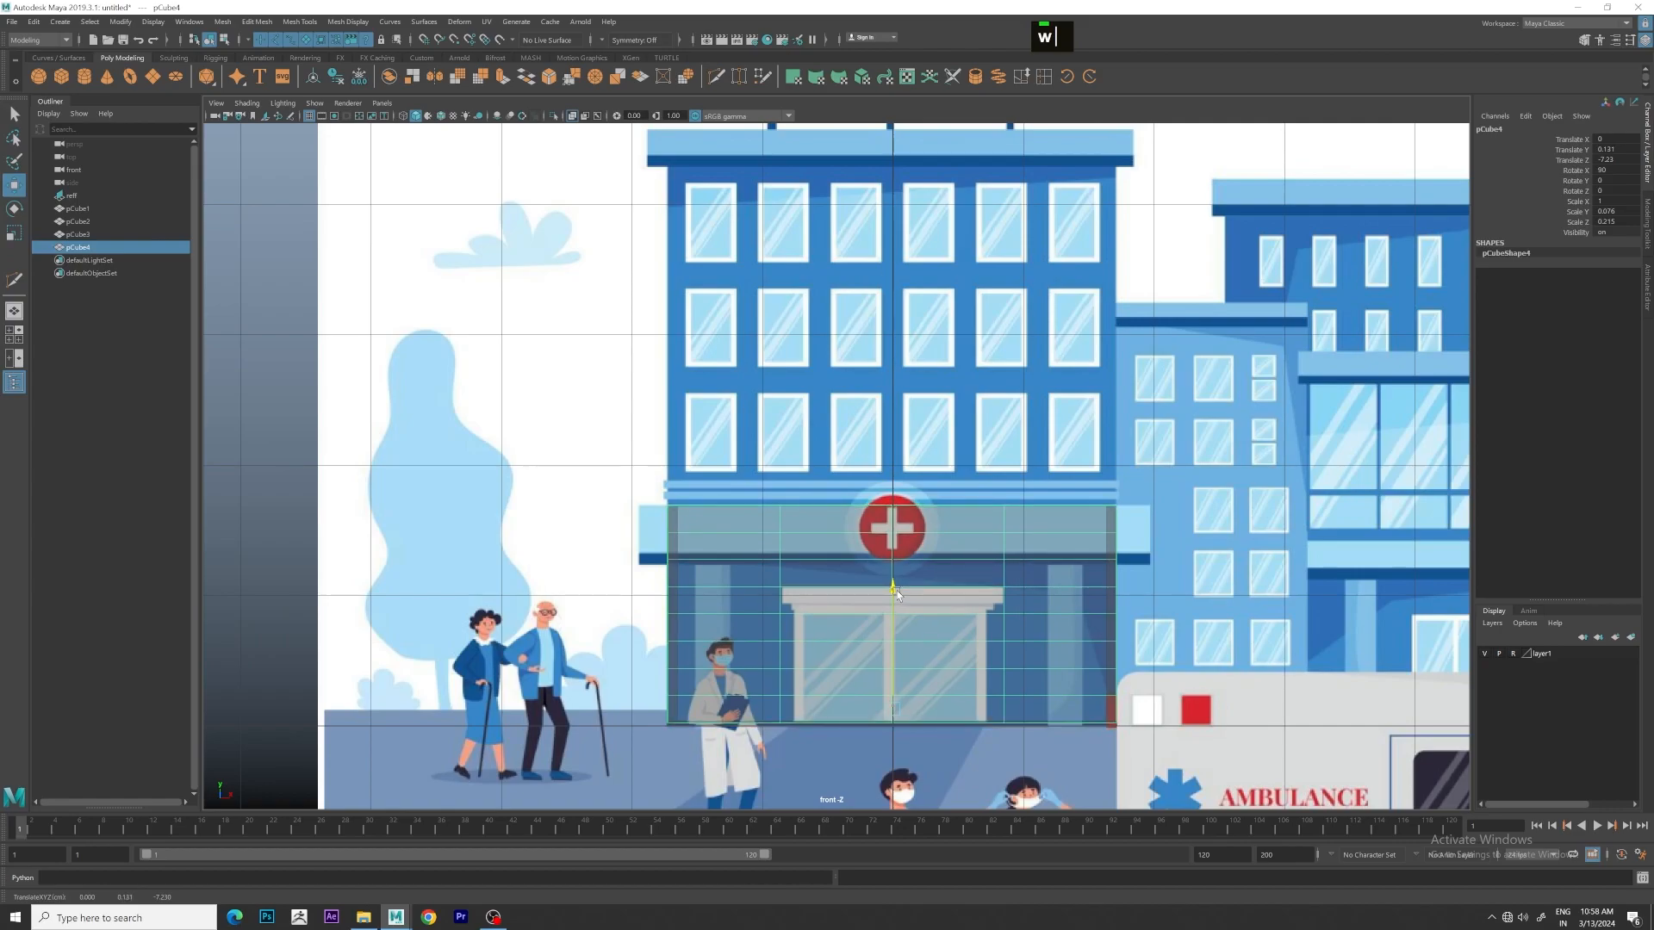
# Duplicate the back wall to the open front end of the slab, at about Z 0.481
pyautogui.press('space')
pyautogui.press('space')
pyautogui.keyDown('alt'); pyautogui.moveTo(1118, 376); pyautogui.dragTo(804, 436); pyautogui.keyUp('alt')
pyautogui.scroll(2, 1012, 367)
pyautogui.click(980, 405)
pyautogui.scroll(-1, 980, 404)
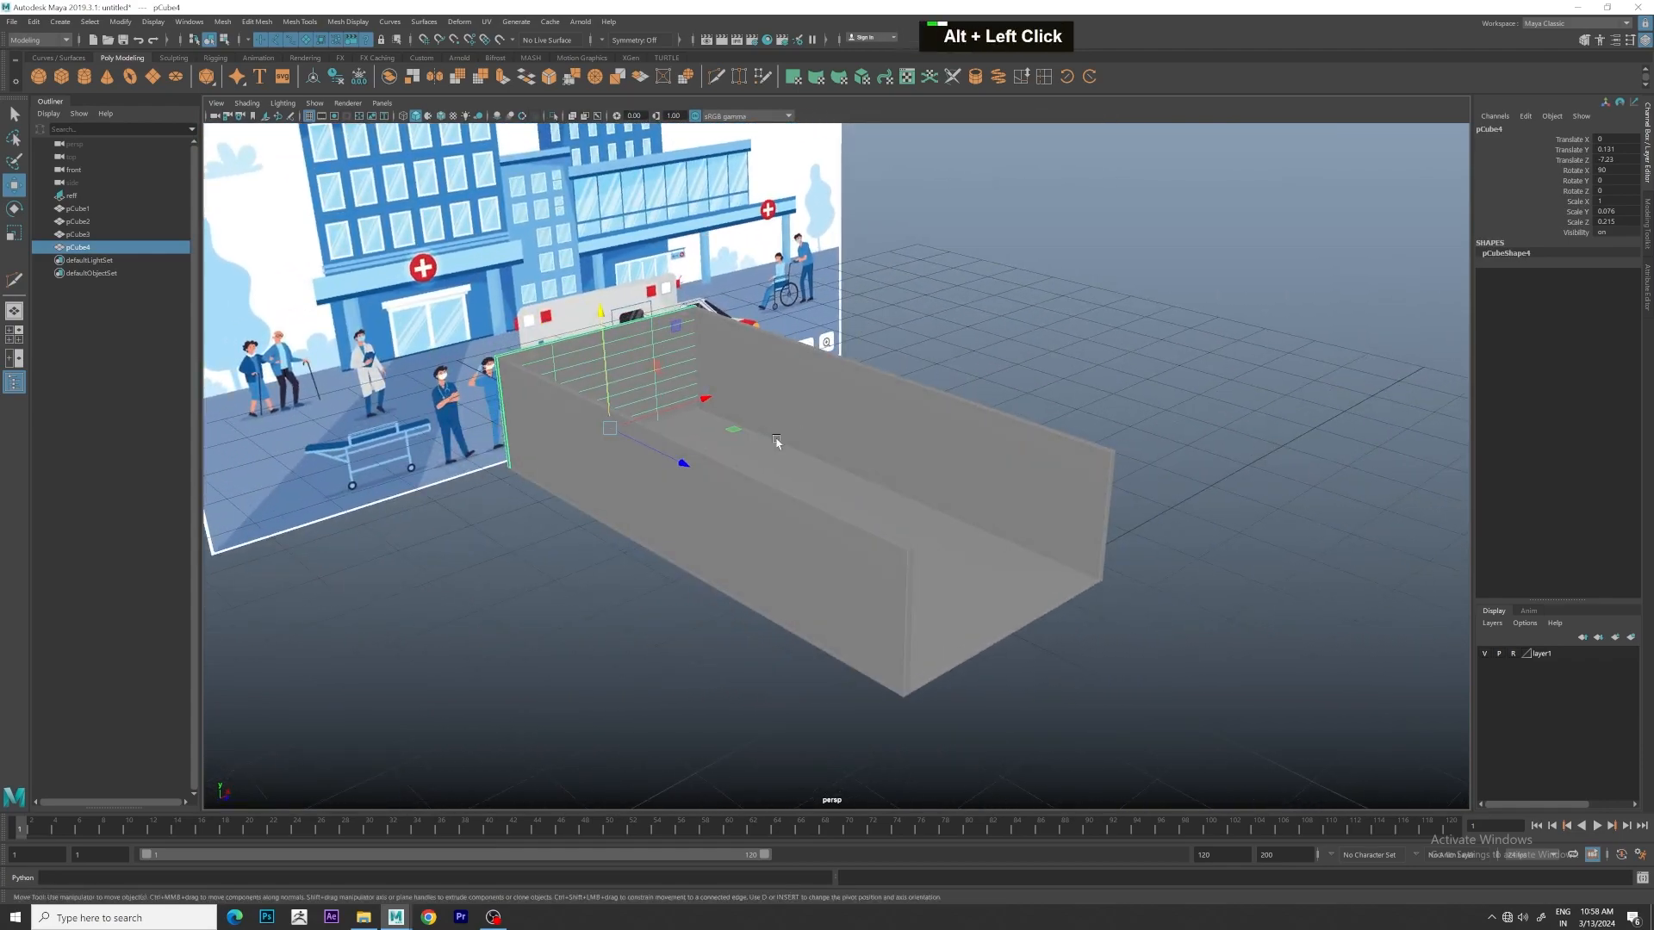
pyautogui.keyDown('alt'); pyautogui.scroll(3, 674, 465); pyautogui.keyUp('alt')
pyautogui.keyDown('shift'); pyautogui.moveTo(675, 466); pyautogui.dragTo(1189, 680); pyautogui.keyUp('shift')
pyautogui.moveTo(1189, 680)
pyautogui.keyDown('alt'); pyautogui.mouseDown(button='middle')
pyautogui.moveTo(1194, 536)
pyautogui.moveTo(1248, 506)
pyautogui.mouseUp(button='middle'); pyautogui.keyUp('alt')
pyautogui.scroll(3, 1240, 509)
pyautogui.click(1247, 506)
# Delete every second horizontal edge loop on the front wall and return to object selection
pyautogui.click(1094, 502)
pyautogui.moveTo(985, 477); pyautogui.dragTo(983, 388, button='right')
pyautogui.doubleClick(981, 321)
pyautogui.keyDown('shift'); pyautogui.doubleClick(950, 438); pyautogui.keyUp('shift')
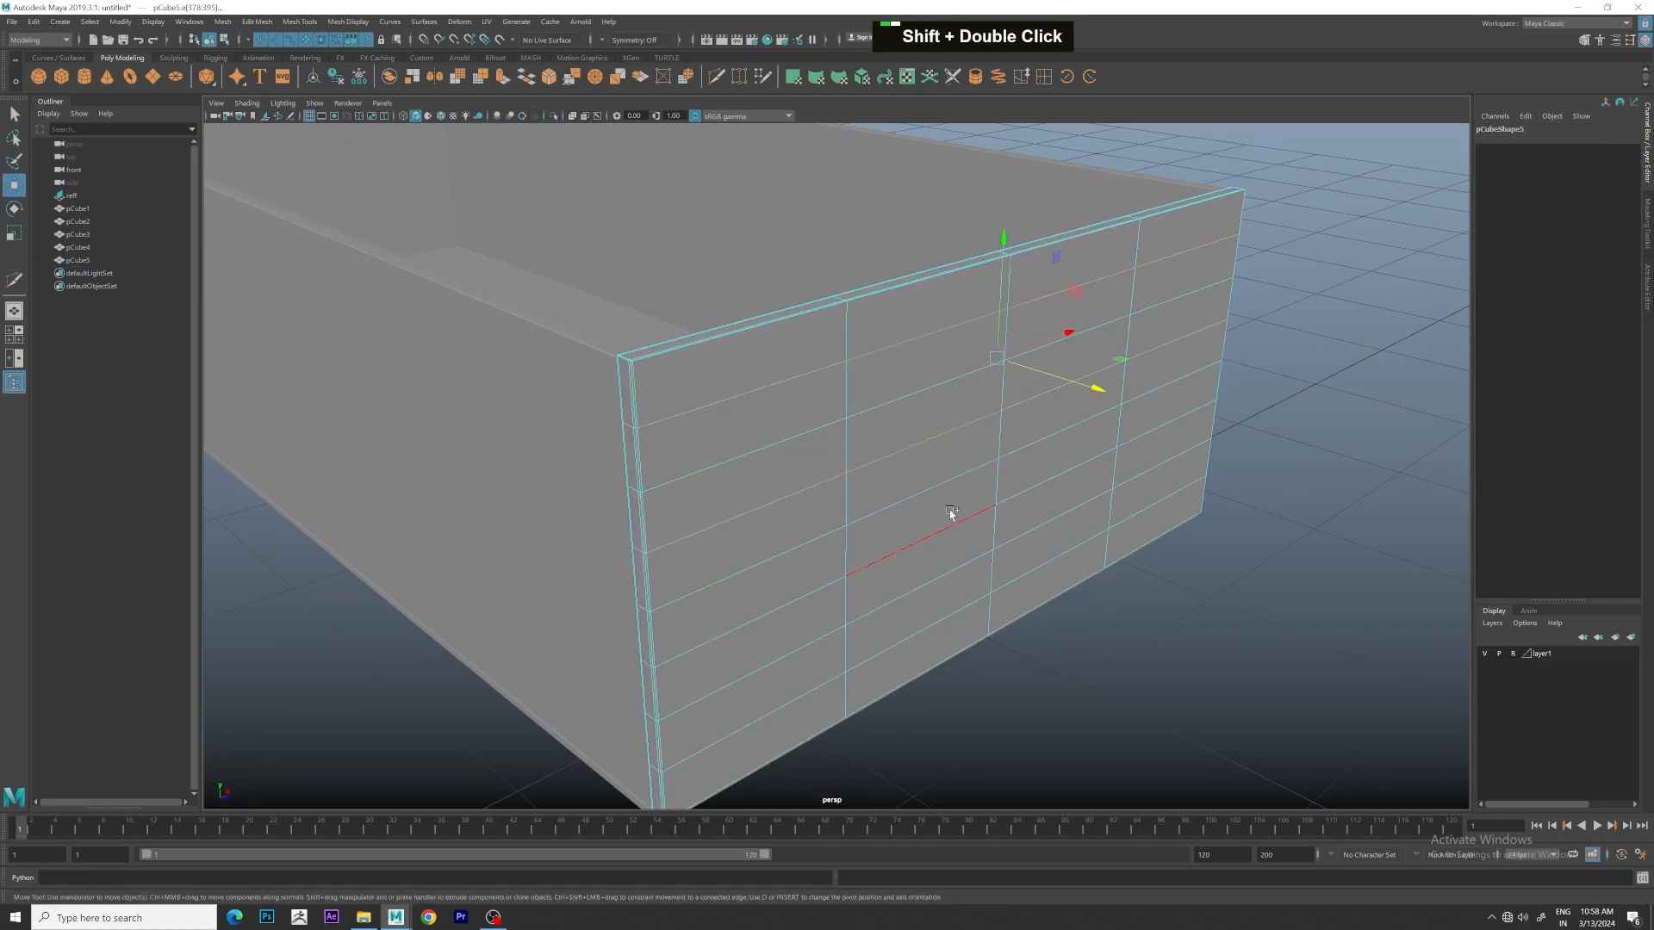
pyautogui.keyDown('shift'); pyautogui.doubleClick(939, 588); pyautogui.keyUp('shift')
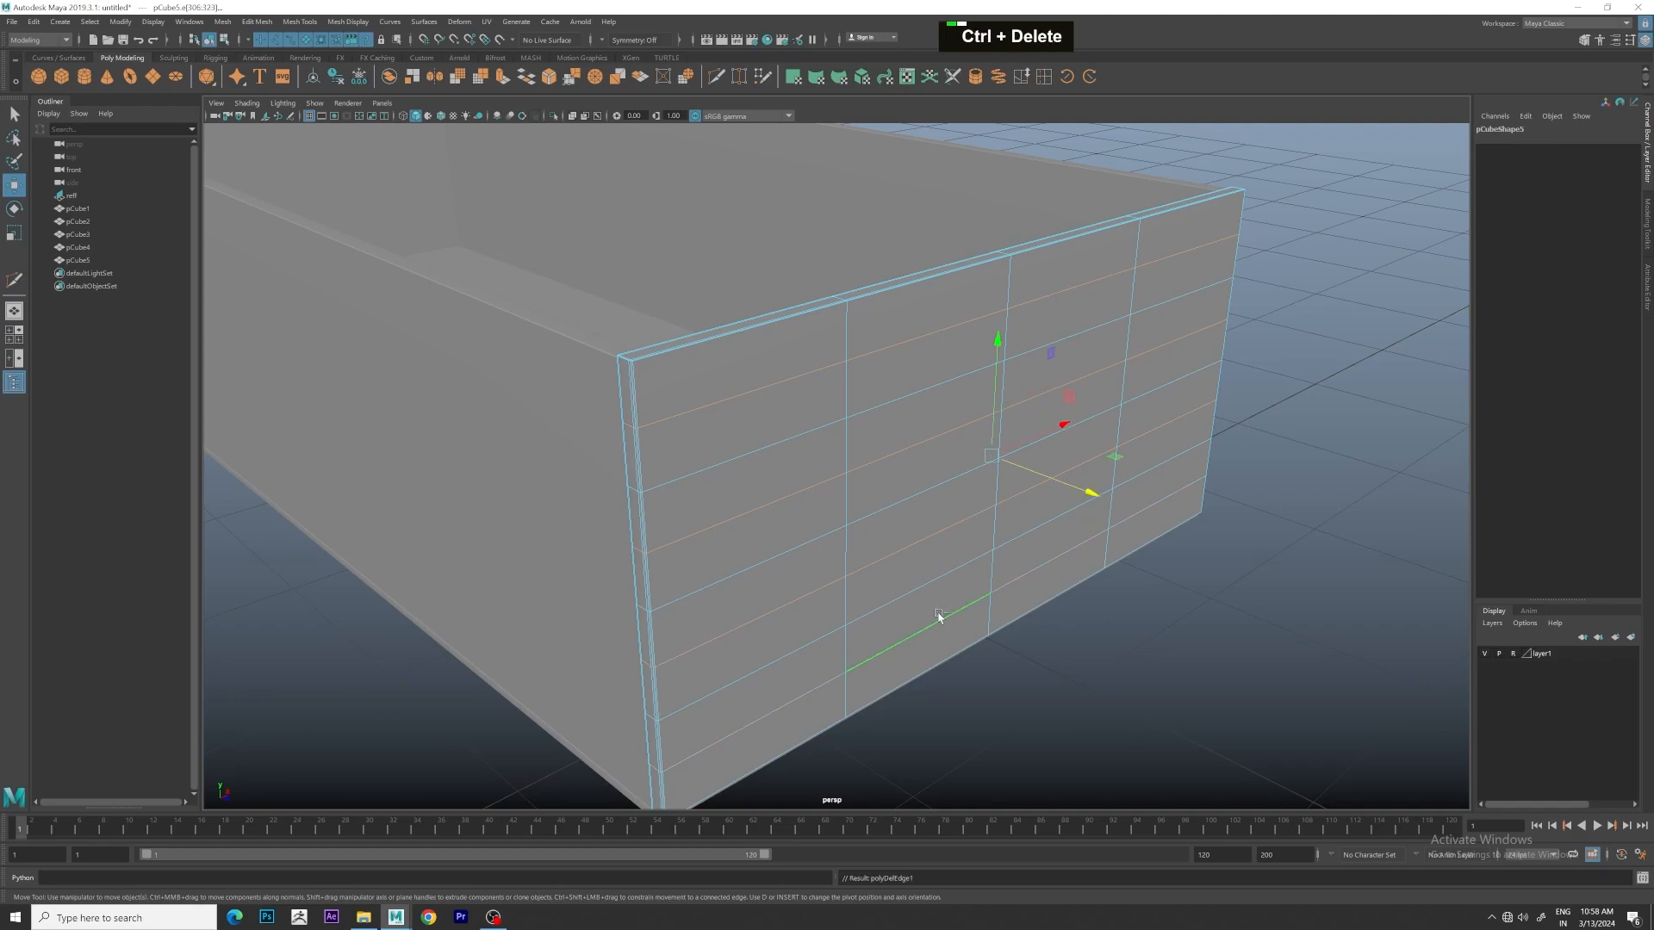
pyautogui.hotkey('ctrl', 'Delete')
pyautogui.scroll(-3, 1072, 568)
pyautogui.moveTo(1082, 460); pyautogui.dragTo(1163, 371, button='right')
pyautogui.click(1216, 264)
# Move the front wall's left inner column of vertices to the left side of the door frame in the reference image
pyautogui.scroll(1, 1205, 278)
pyautogui.scroll(2, 1205, 277)
pyautogui.scroll(-3, 1292, 306)
pyautogui.keyDown('alt'); pyautogui.moveTo(1188, 347); pyautogui.dragTo(1071, 358); pyautogui.keyUp('alt')
pyautogui.click(1034, 368)
pyautogui.scroll(2, 1014, 359)
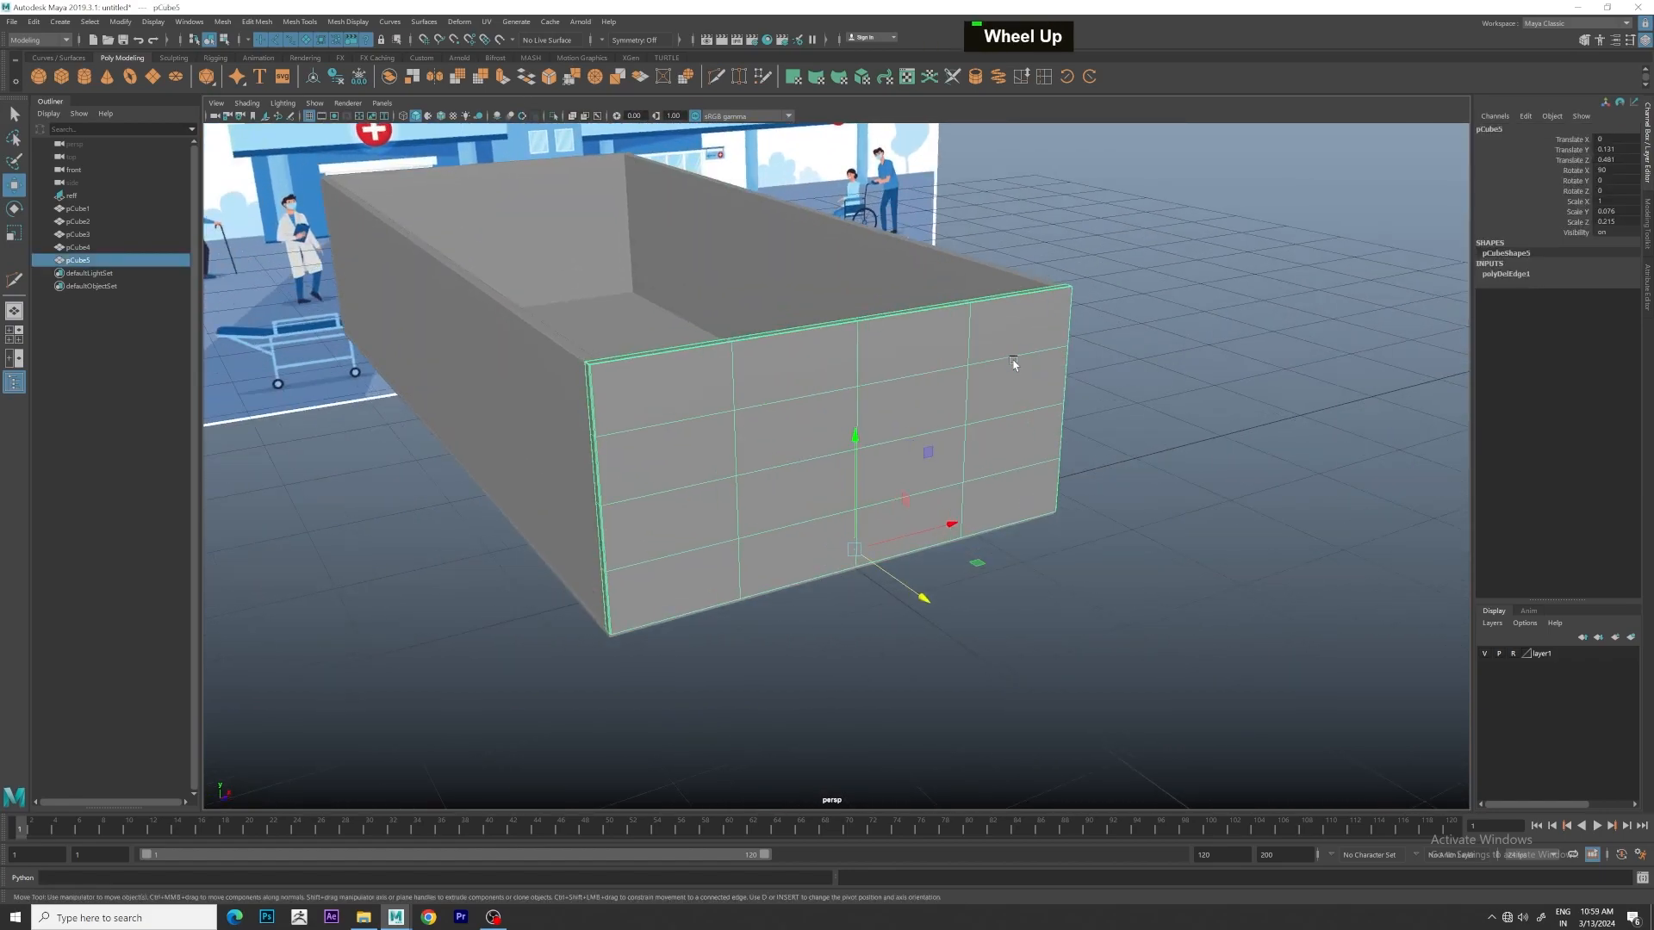
pyautogui.press('space')
pyautogui.scroll(1, 395, 647)
pyautogui.press('space')
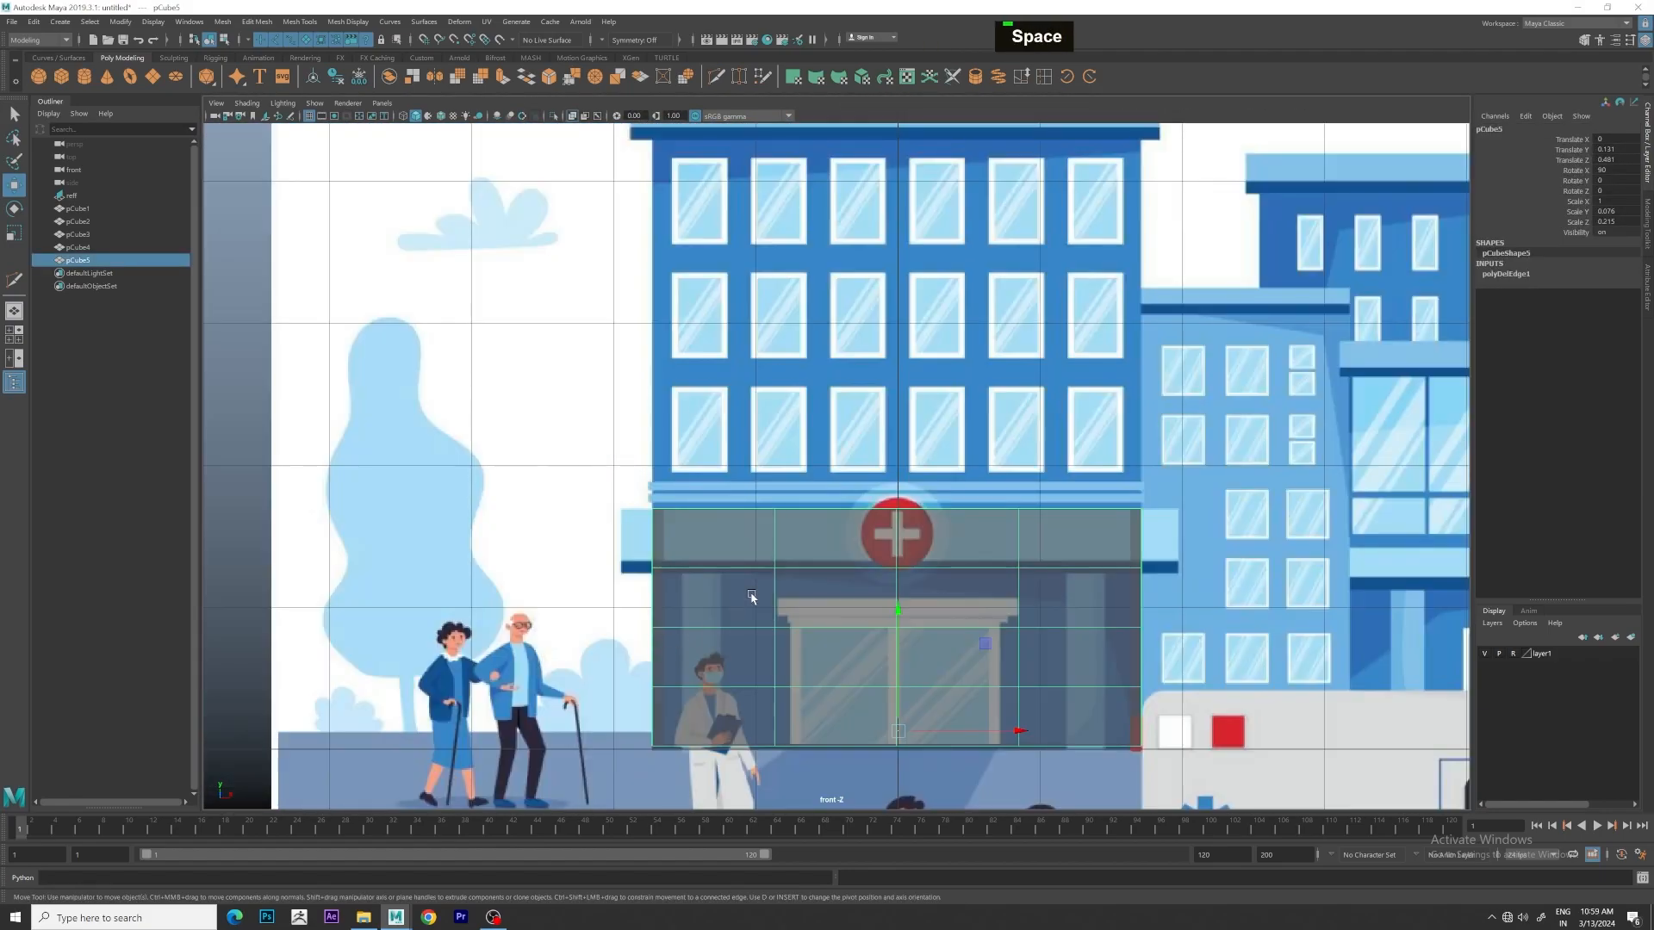
pyautogui.scroll(2, 860, 602)
pyautogui.keyDown('alt'); pyautogui.moveTo(861, 602); pyautogui.dragTo(932, 462, button='middle'); pyautogui.keyUp('alt')
pyautogui.scroll(1, 832, 382)
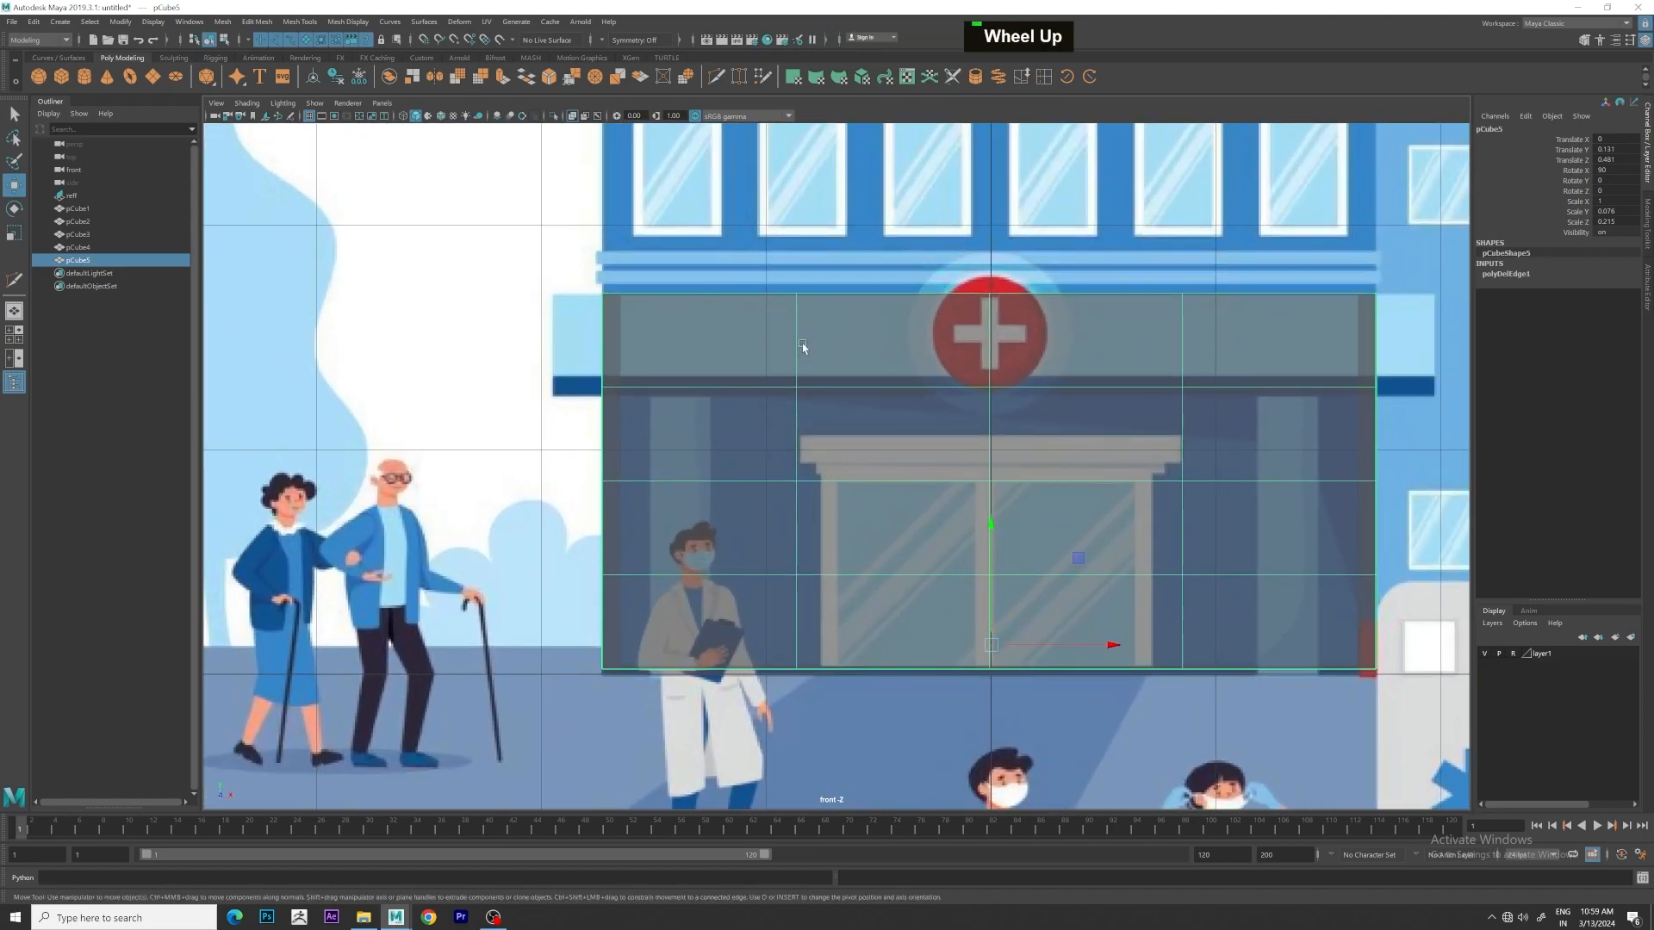
pyautogui.moveTo(823, 459); pyautogui.dragTo(758, 456, button='right')
pyautogui.moveTo(729, 231); pyautogui.dragTo(839, 699)
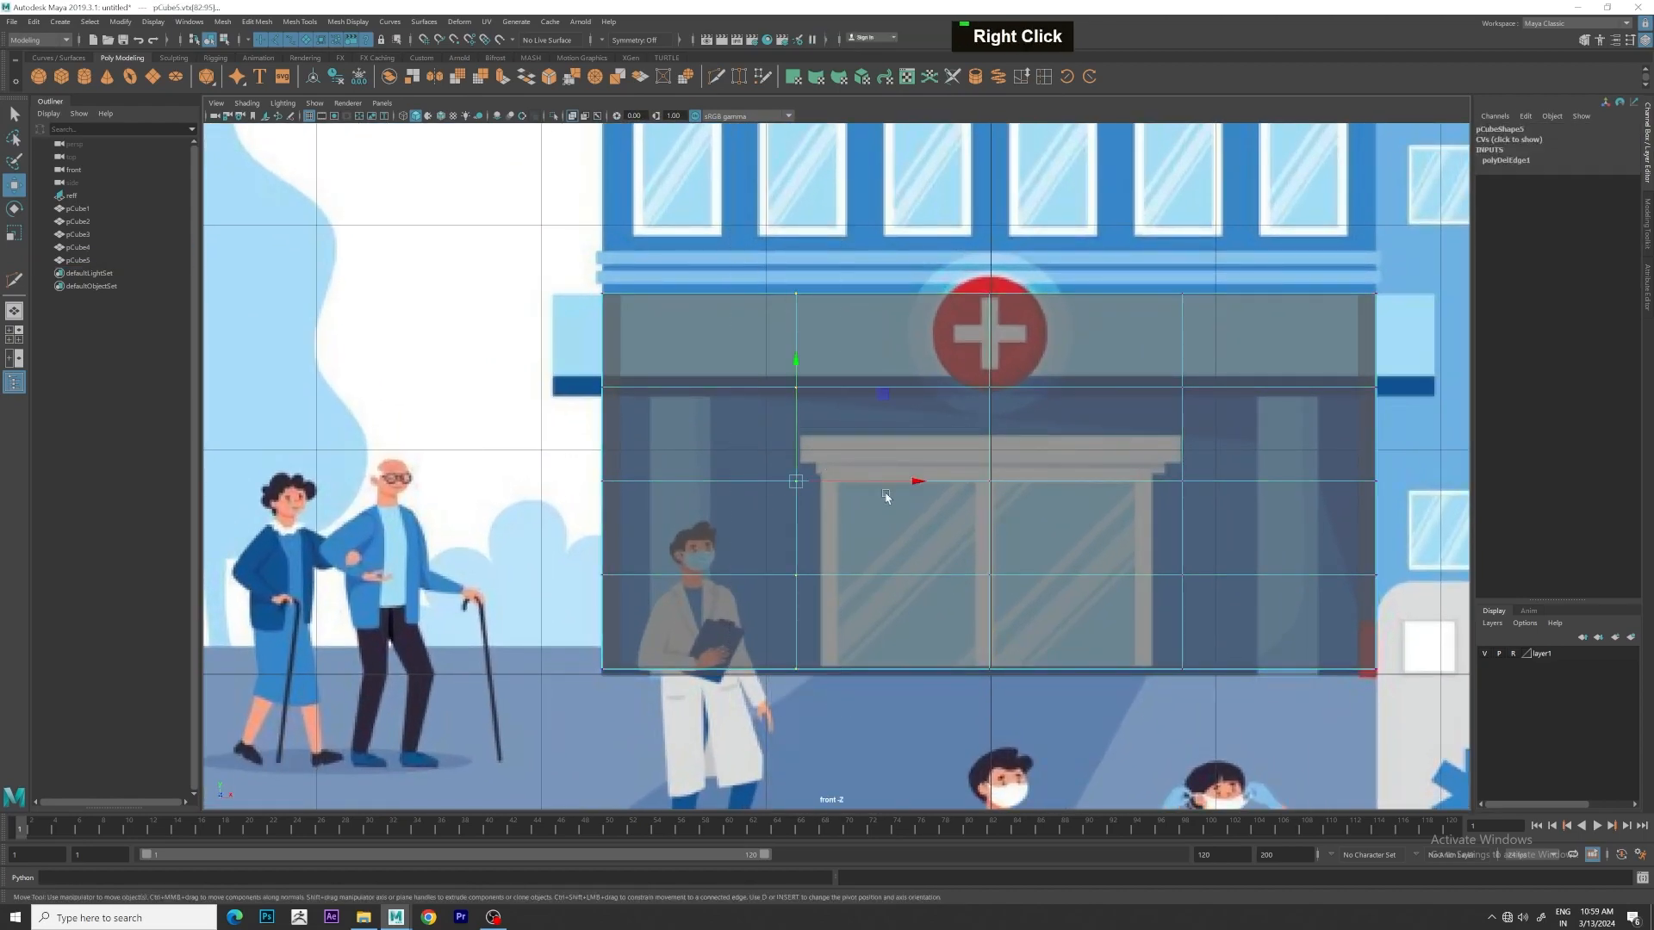
pyautogui.scroll(1, 886, 497)
pyautogui.moveTo(888, 473); pyautogui.dragTo(924, 482)
# Align the right inner vertex column with the door frame's right side and raise the middle vertex row to the frame's top
pyautogui.keyDown('alt'); pyautogui.moveTo(1146, 519); pyautogui.dragTo(971, 548, button='middle'); pyautogui.keyUp('alt')
pyautogui.moveTo(1175, 513); pyautogui.dragTo(1171, 515)
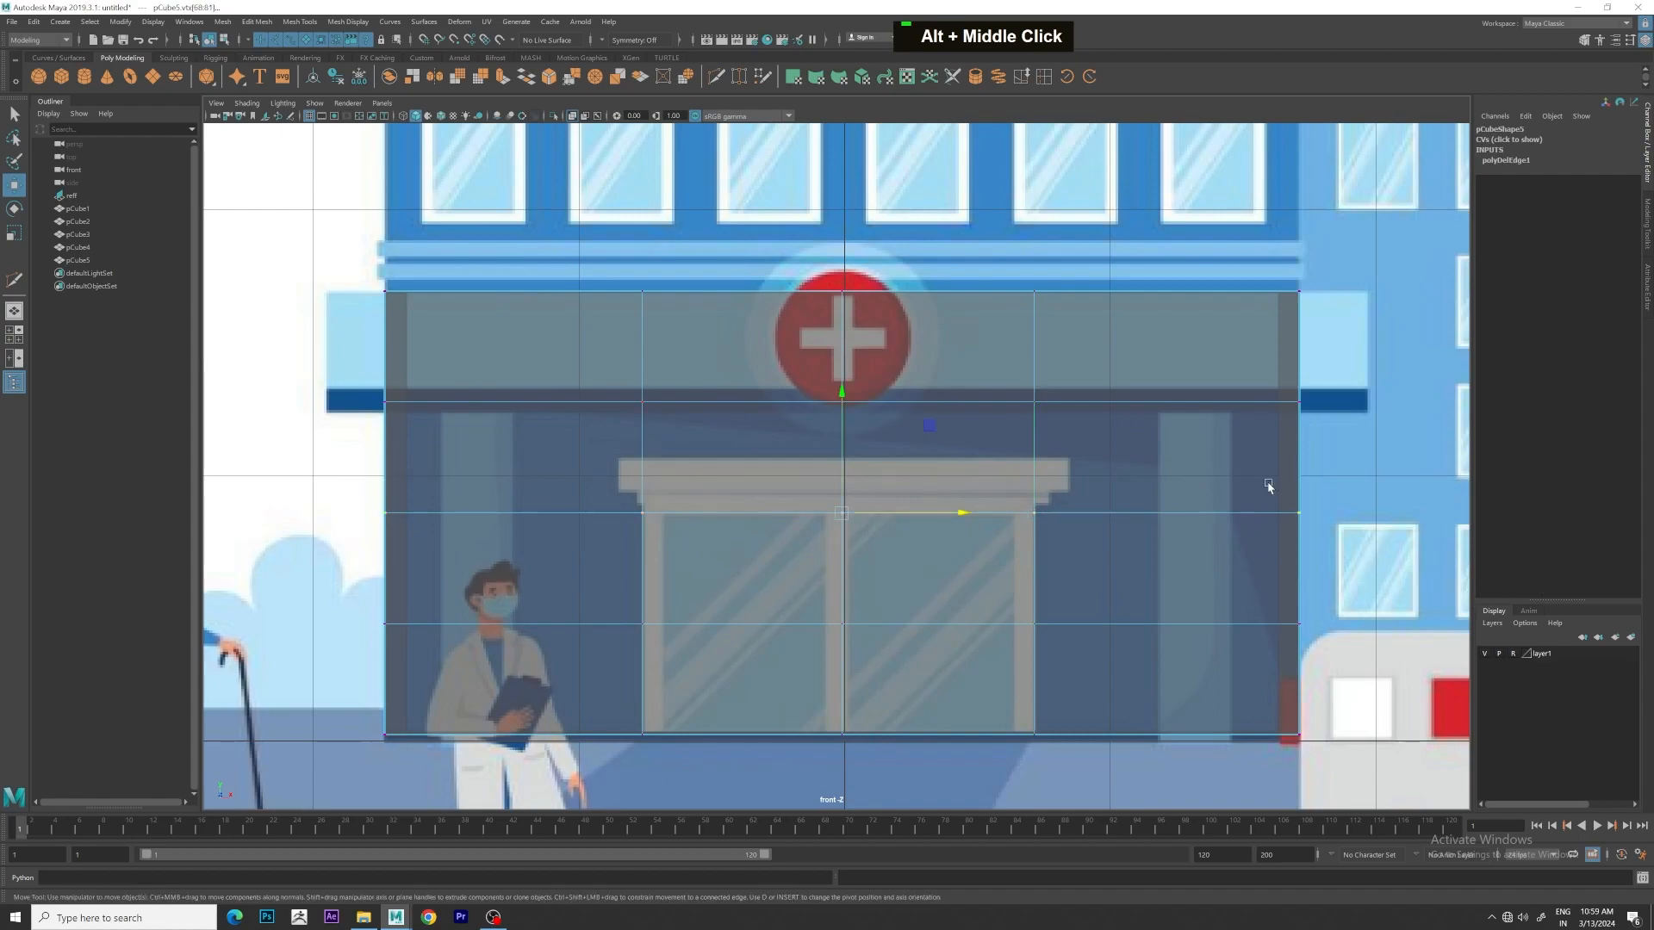
pyautogui.moveTo(840, 396); pyautogui.dragTo(842, 344)
# Delete the front wall's faces covering the entrance door to cut a doorway through it
pyautogui.press('space')
pyautogui.press('space')
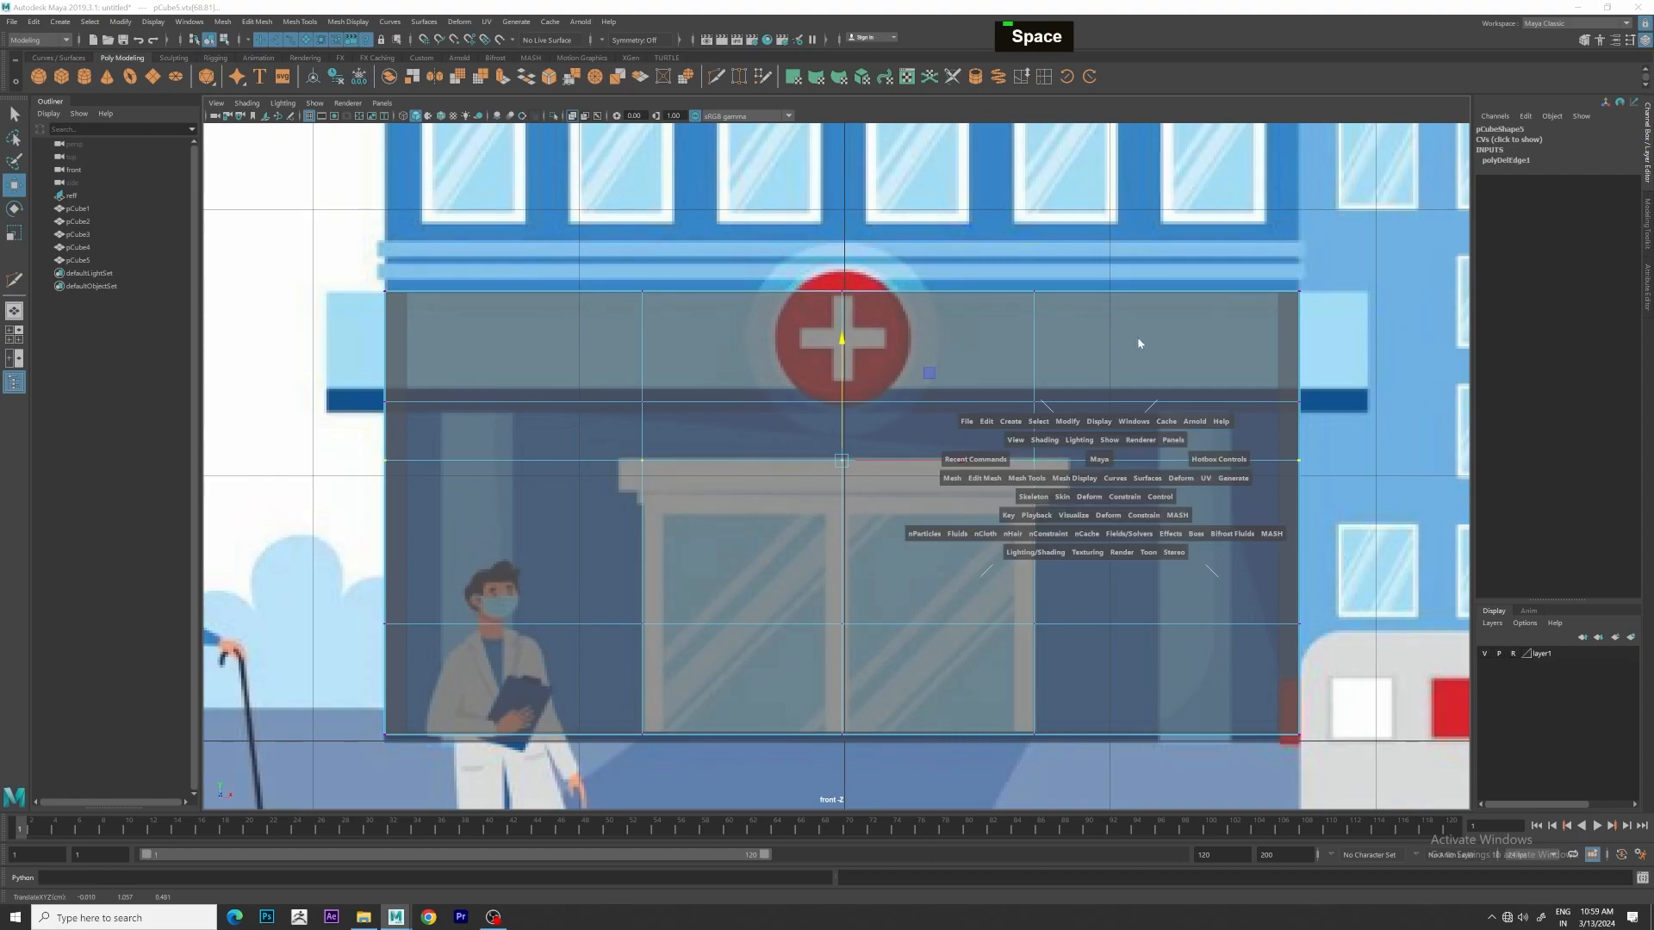
pyautogui.press('space')
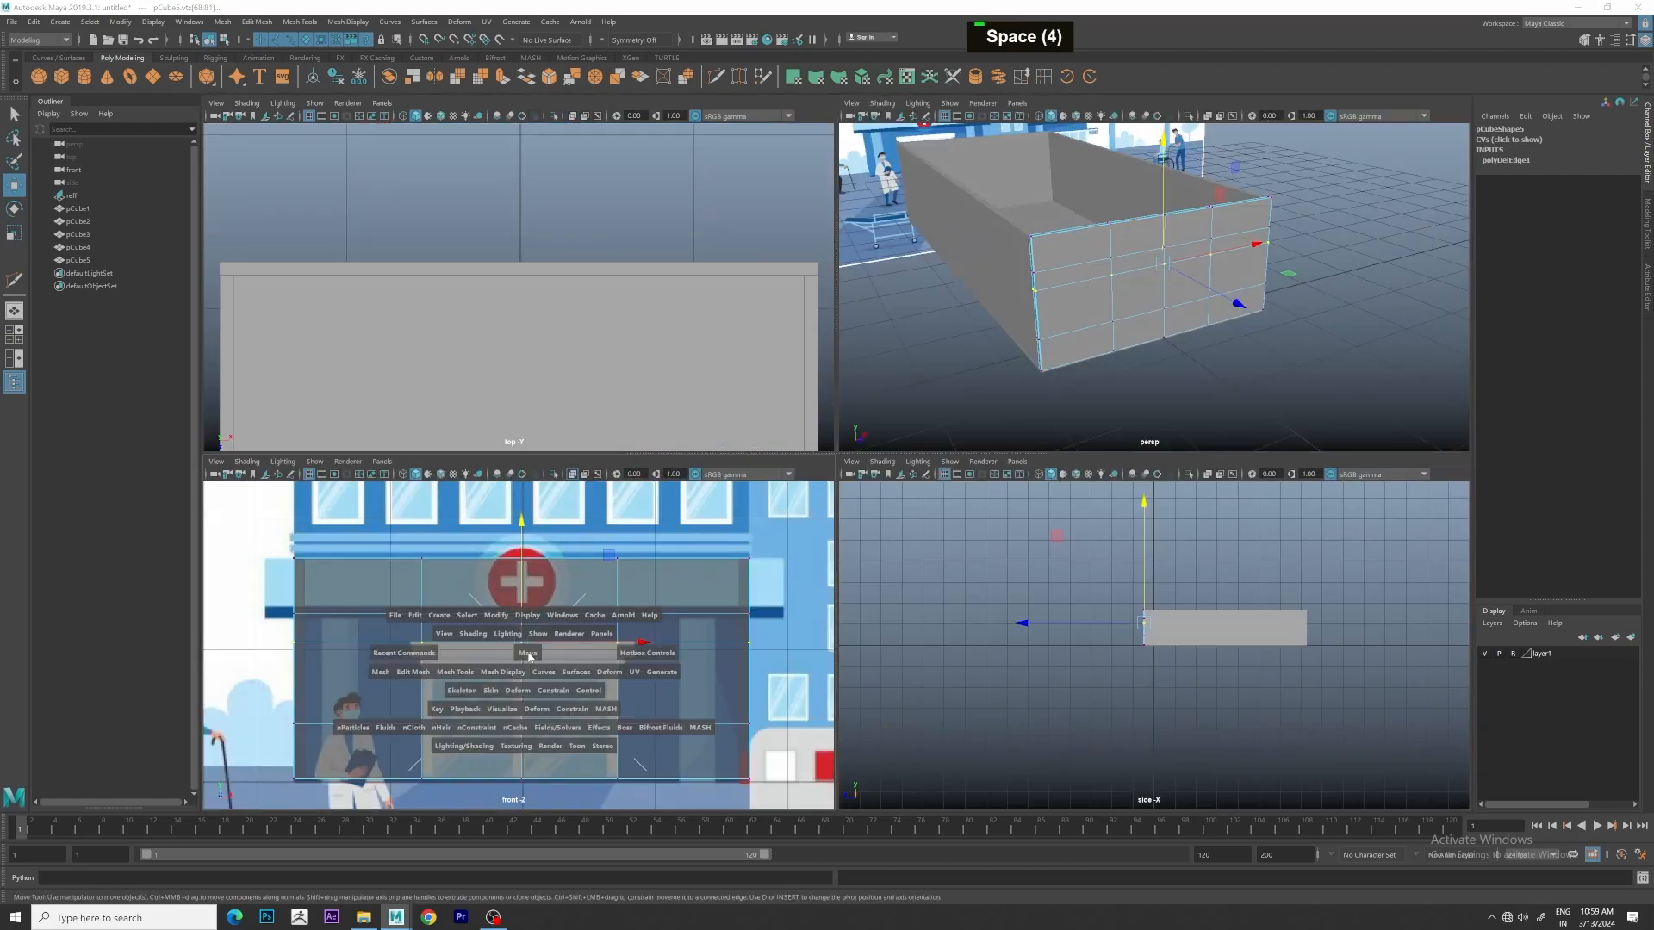
pyautogui.press('space')
pyautogui.moveTo(832, 564); pyautogui.dragTo(775, 583, button='right')
pyautogui.moveTo(774, 583); pyautogui.dragTo(896, 796)
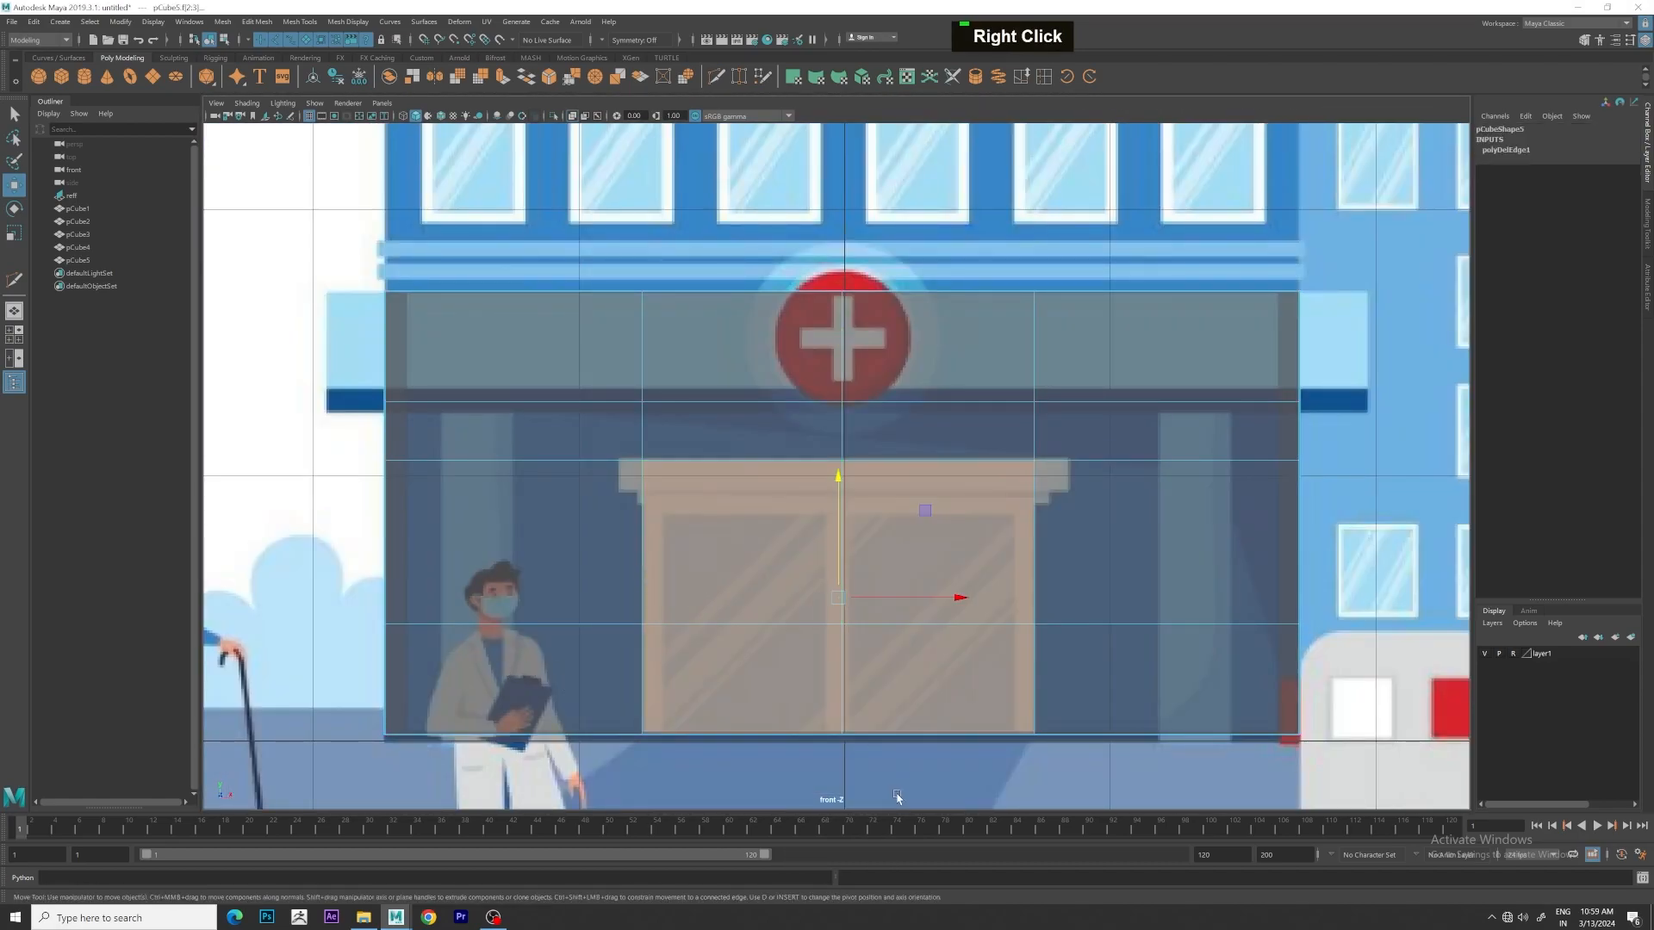
pyautogui.press('Delete')
pyautogui.press('space')
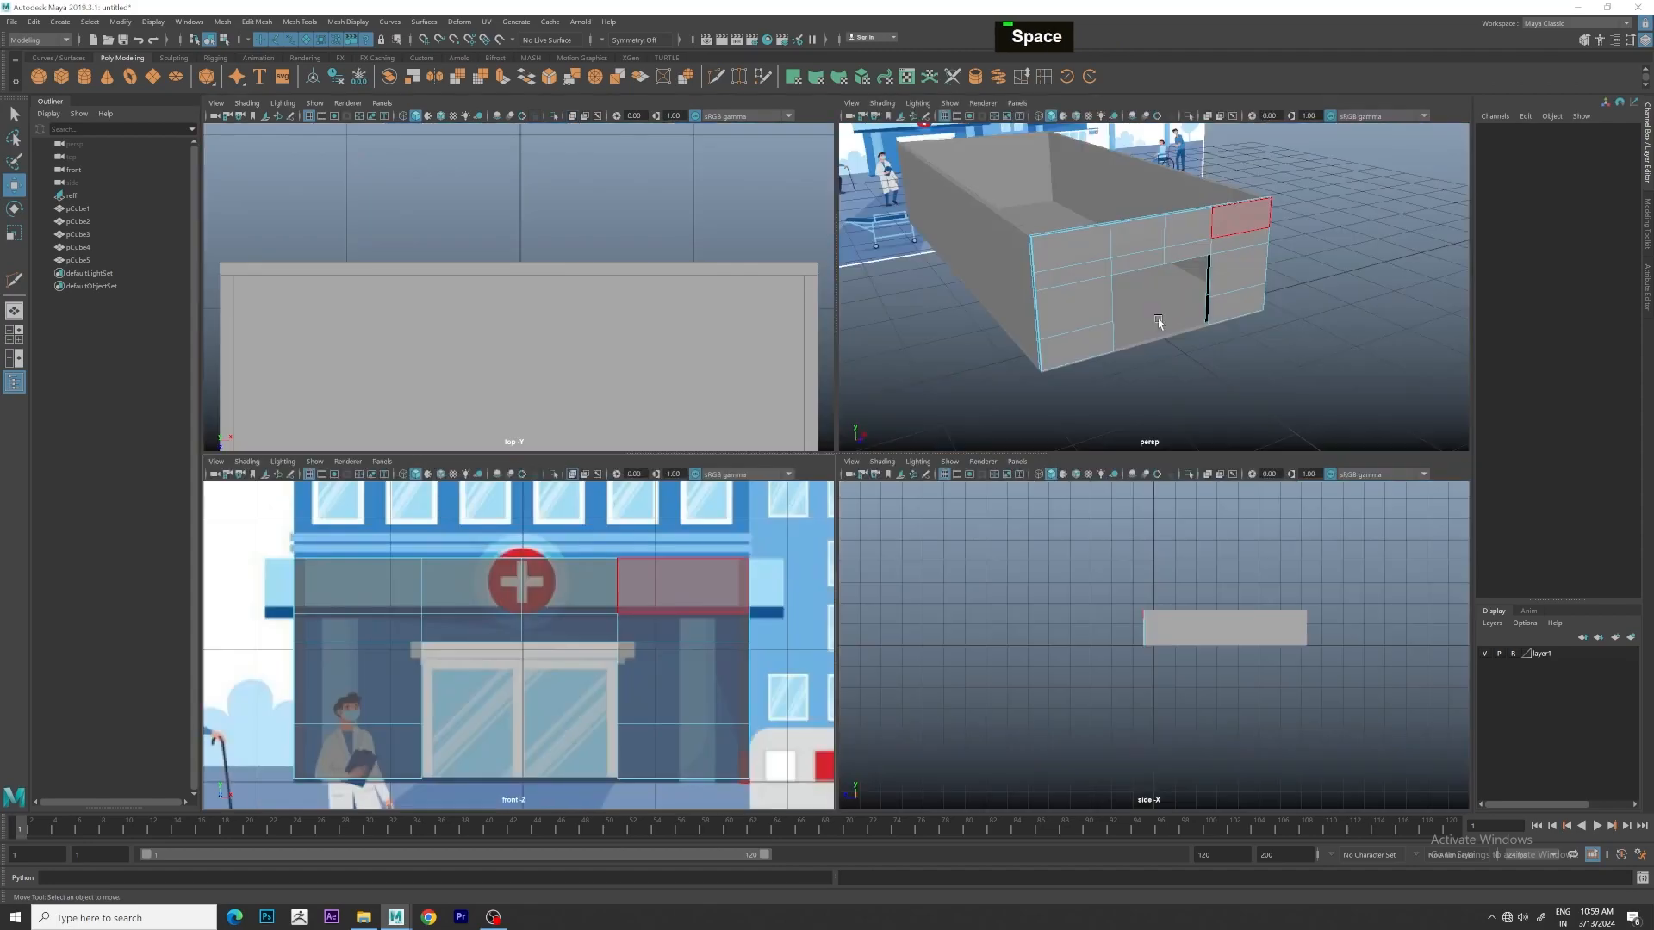
pyautogui.press('space')
# Isolate the front wall in the perspective view and bring the doorway's open edges close up
pyautogui.scroll(5, 1174, 399)
pyautogui.moveTo(996, 310); pyautogui.dragTo(1096, 289, button='right')
pyautogui.keyDown('alt'); pyautogui.moveTo(1097, 290); pyautogui.dragTo(1060, 428); pyautogui.keyUp('alt')
pyautogui.keyDown('alt'); pyautogui.moveTo(1060, 428); pyautogui.dragTo(1083, 362, button='middle'); pyautogui.keyUp('alt')
pyautogui.hotkey('ctrl', '1')
pyautogui.keyDown('alt'); pyautogui.moveTo(1083, 362); pyautogui.dragTo(1067, 359); pyautogui.keyUp('alt')
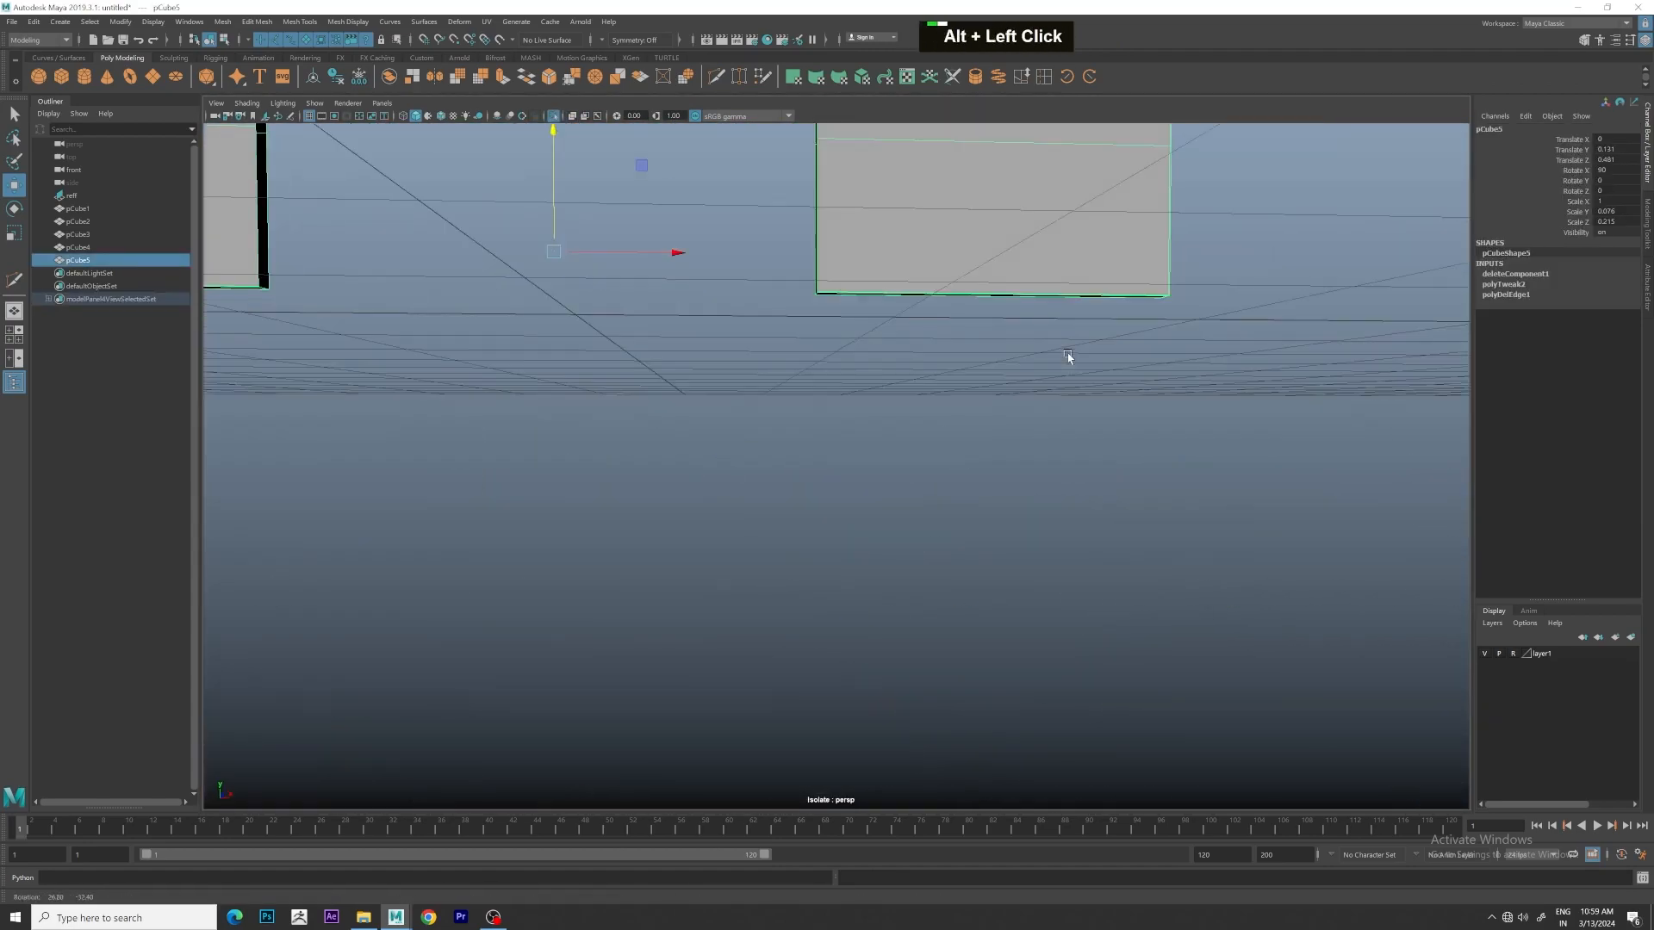
pyautogui.keyDown('alt'); pyautogui.moveTo(1068, 358); pyautogui.dragTo(1093, 525, button='middle'); pyautogui.keyUp('alt')
pyautogui.keyDown('alt'); pyautogui.scroll(3, 1093, 525); pyautogui.keyUp('alt')
# Bridge the front and back vertical edges of the doorway to close its open sides, and return to object selection
pyautogui.moveTo(964, 448); pyautogui.dragTo(961, 391, button='right')
pyautogui.doubleClick(961, 392)
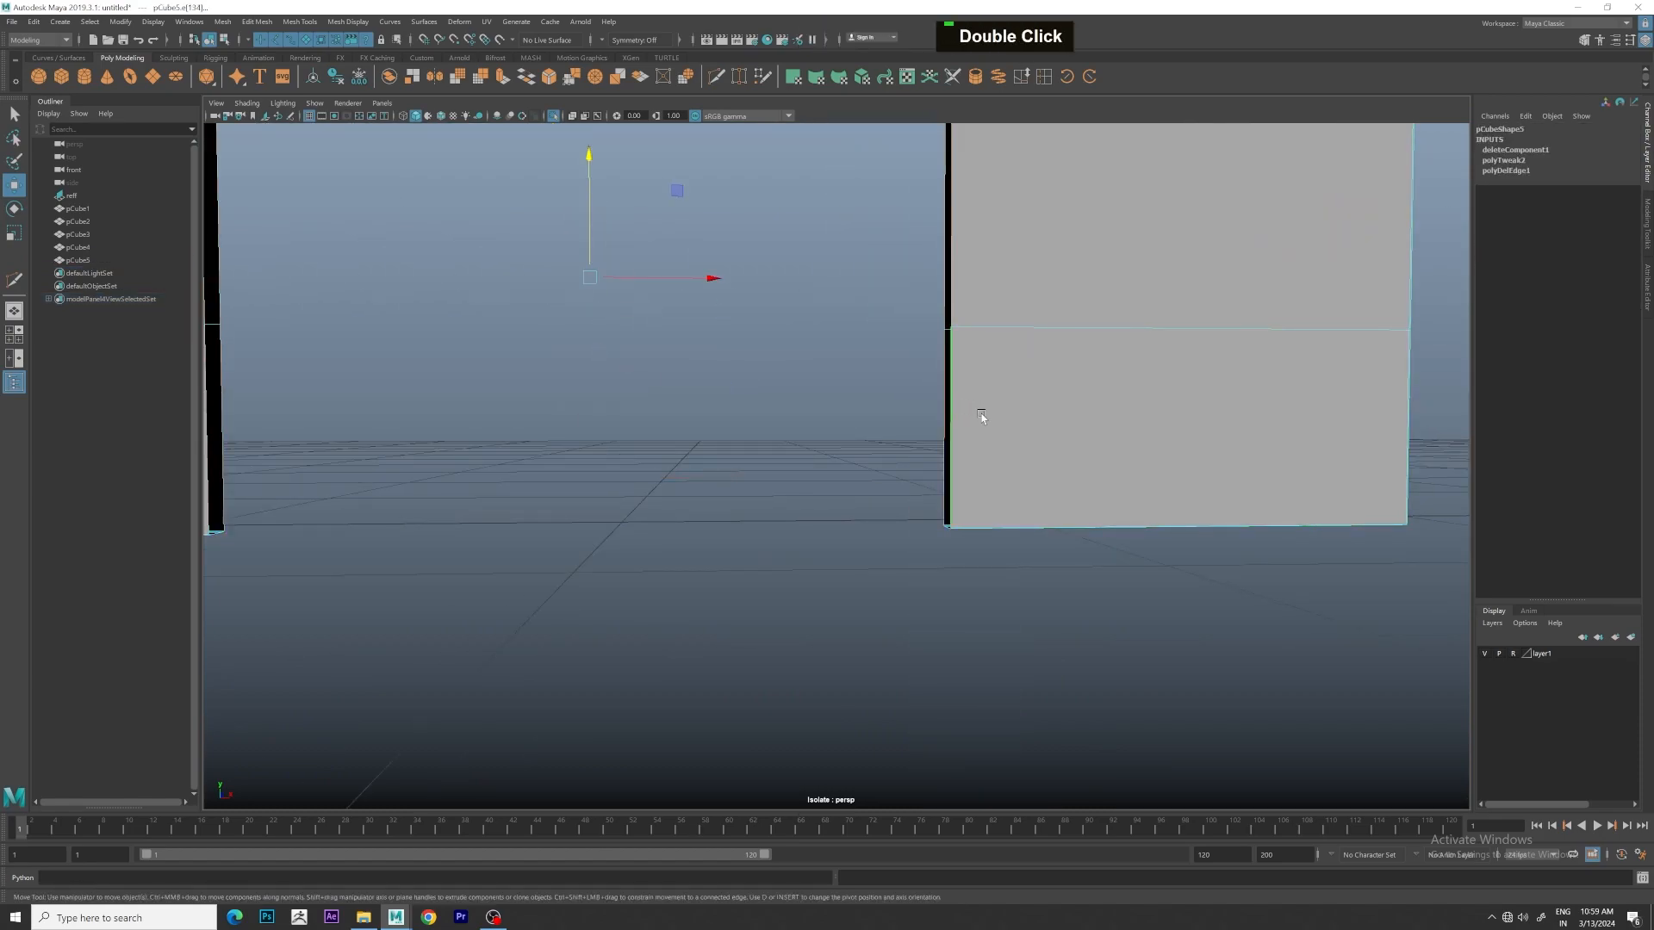
pyautogui.keyDown('alt'); pyautogui.moveTo(978, 417); pyautogui.dragTo(997, 443); pyautogui.keyUp('alt')
pyautogui.keyDown('alt'); pyautogui.moveTo(997, 443); pyautogui.dragTo(1125, 540, button='middle'); pyautogui.keyUp('alt')
pyautogui.keyDown('alt'); pyautogui.moveTo(894, 551); pyautogui.dragTo(313, 468); pyautogui.keyUp('alt')
pyautogui.keyDown('alt'); pyautogui.moveTo(314, 469); pyautogui.dragTo(289, 563, button='middle'); pyautogui.keyUp('alt')
pyautogui.keyDown('alt'); pyautogui.moveTo(340, 555); pyautogui.dragTo(1203, 506); pyautogui.keyUp('alt')
pyautogui.keyDown('alt'); pyautogui.moveTo(978, 591); pyautogui.dragTo(358, 497); pyautogui.keyUp('alt')
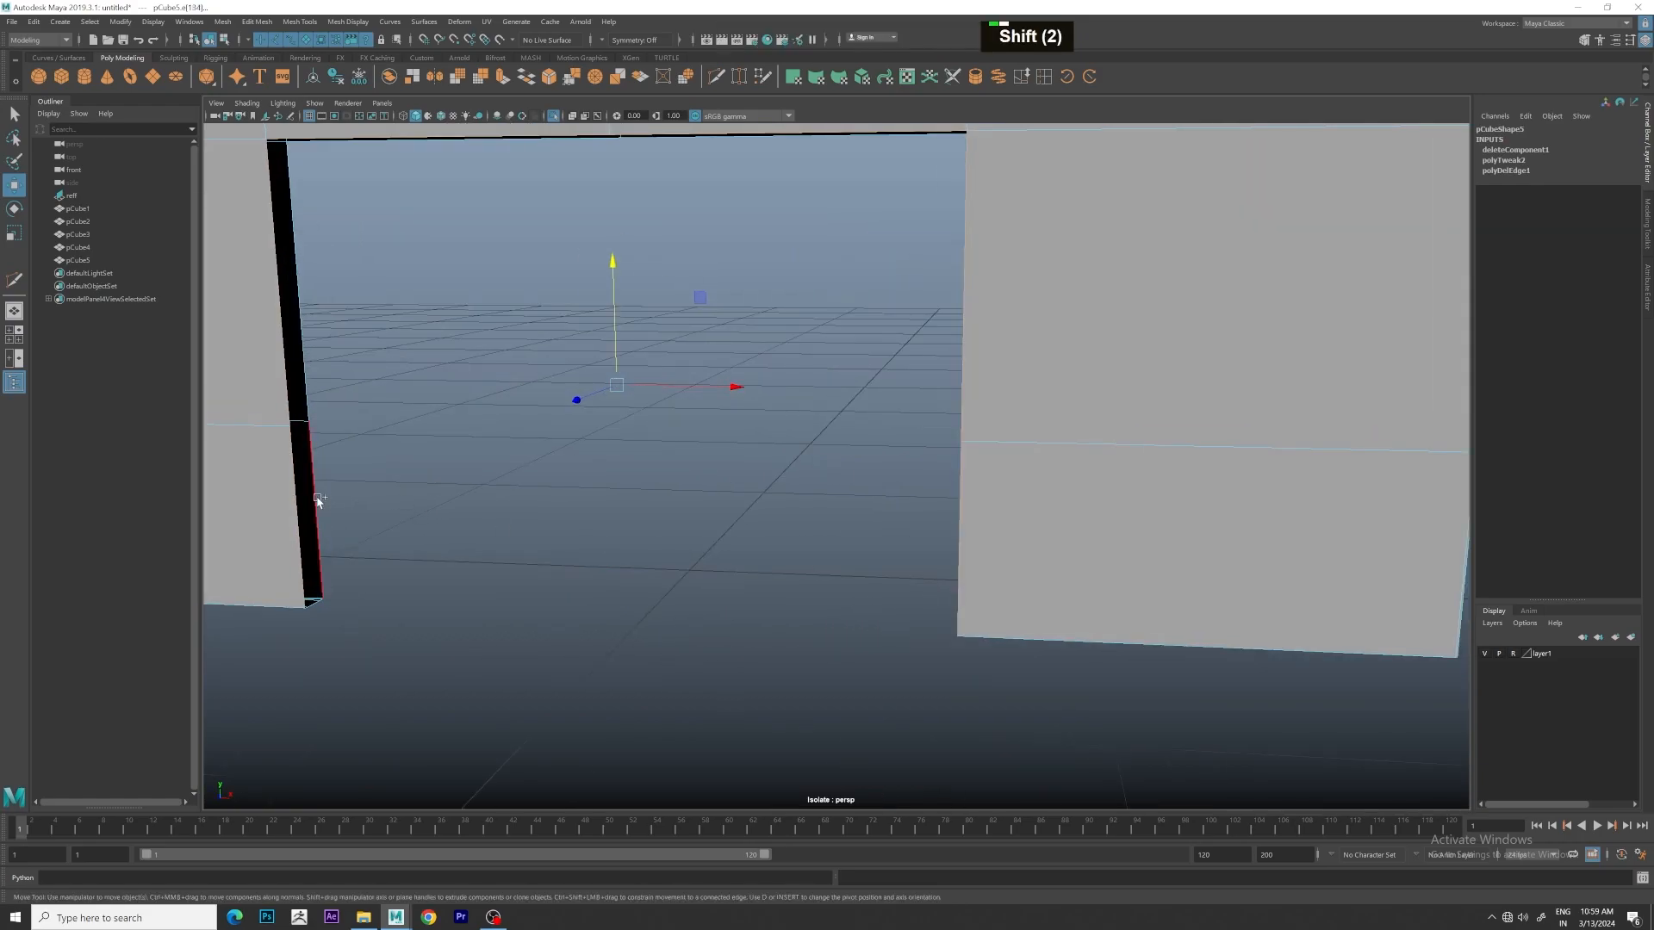
pyautogui.keyDown('shift'); pyautogui.rightClick(313, 499); pyautogui.keyUp('shift')
pyautogui.click(293, 621)
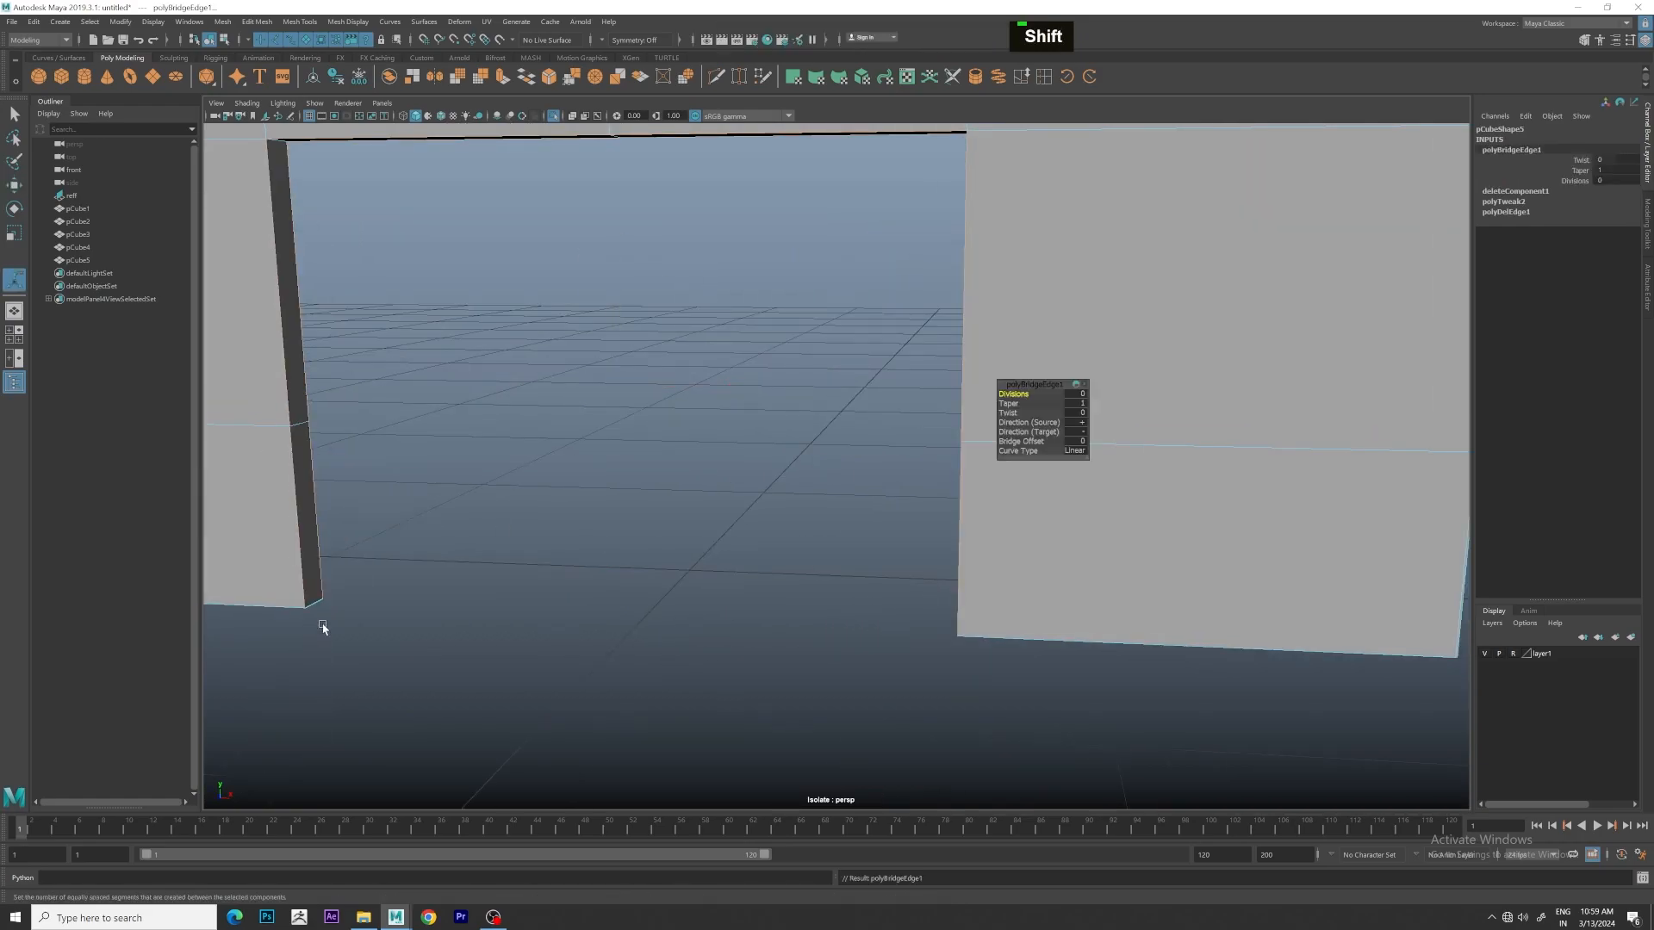
pyautogui.scroll(-3, 712, 531)
pyautogui.keyDown('alt'); pyautogui.moveTo(713, 532); pyautogui.dragTo(858, 580, button='middle'); pyautogui.keyUp('alt')
pyautogui.keyDown('alt'); pyautogui.moveTo(857, 580); pyautogui.dragTo(985, 565); pyautogui.keyUp('alt')
pyautogui.scroll(-2, 985, 565)
pyautogui.keyDown('alt'); pyautogui.moveTo(982, 565); pyautogui.dragTo(948, 405, button='middle'); pyautogui.keyUp('alt')
pyautogui.moveTo(864, 508); pyautogui.dragTo(897, 476, button='right')
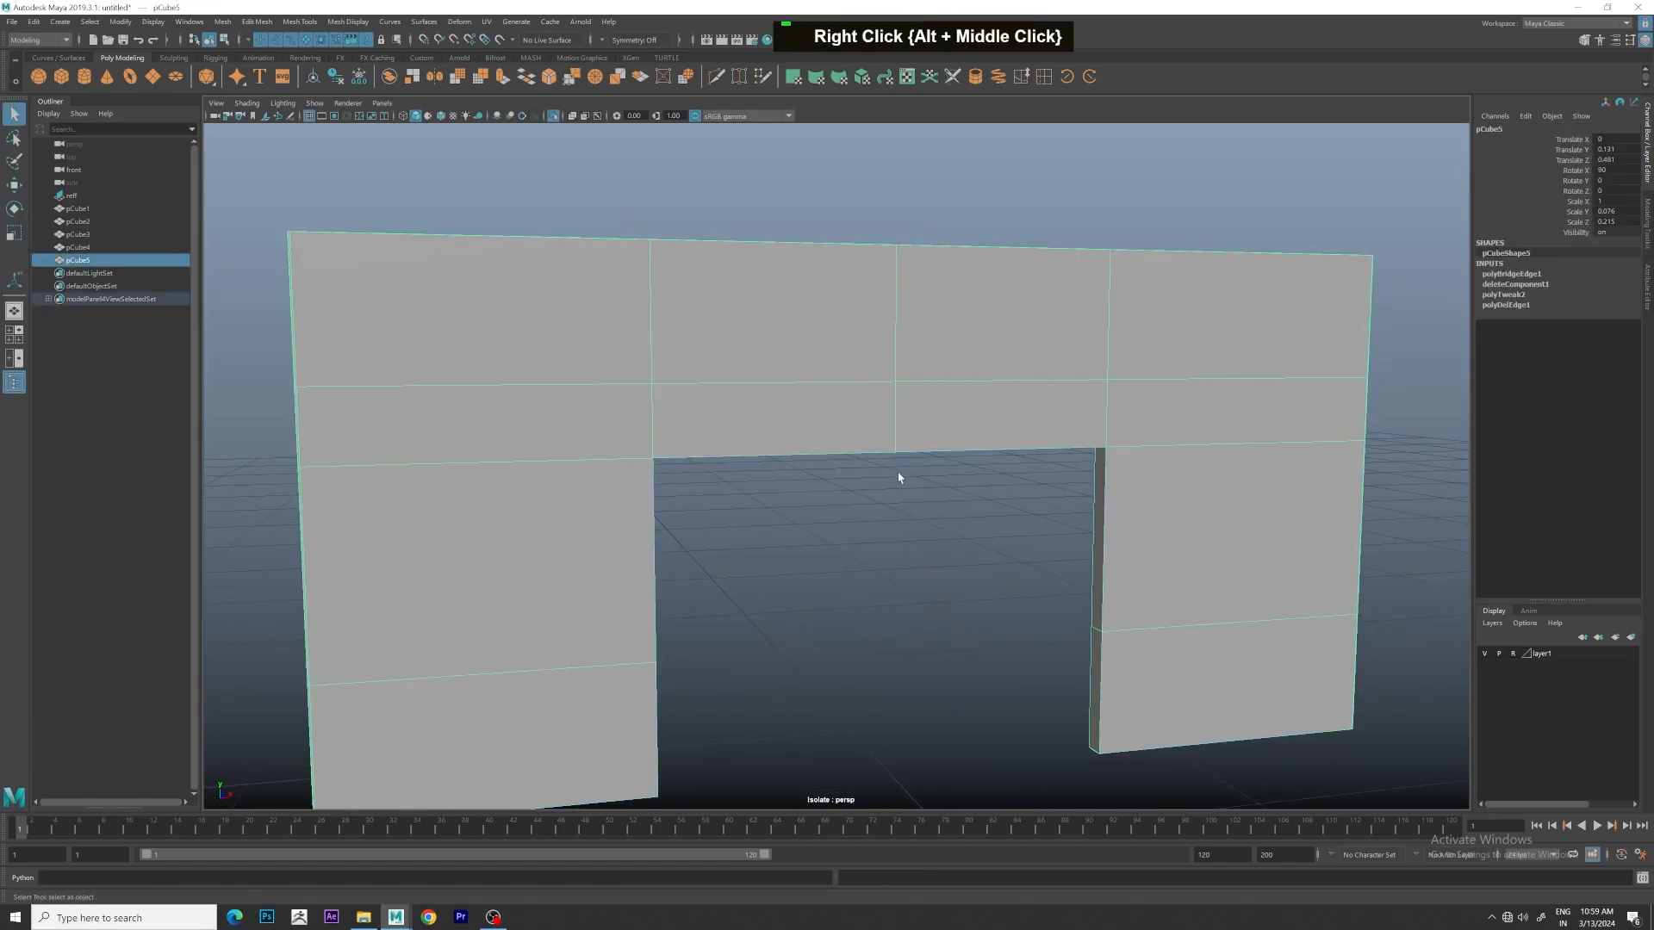
# Bring the rest of the building back around the isolated front wall and switch to the front view
pyautogui.hotkey('ctrl', '1')
pyautogui.scroll(-3, 948, 483)
pyautogui.keyDown('alt'); pyautogui.moveTo(1076, 485); pyautogui.dragTo(1158, 582); pyautogui.keyUp('alt')
pyautogui.scroll(-2, 973, 494)
pyautogui.scroll(-2, 1159, 582)
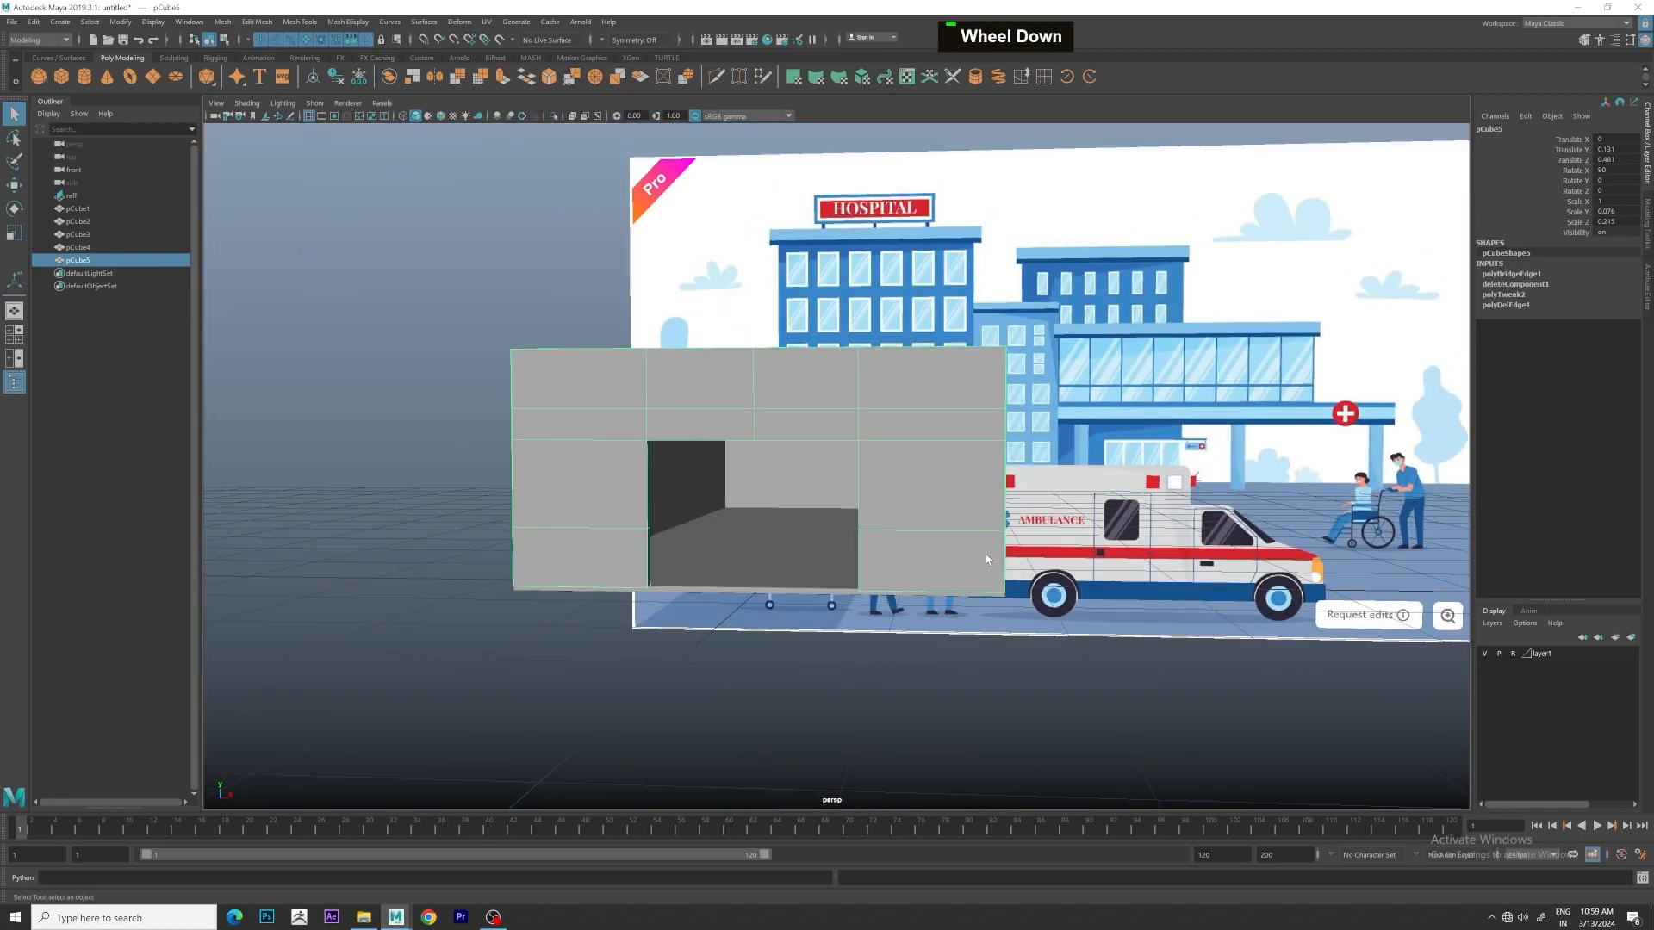
pyautogui.press('space')
pyautogui.press('space')
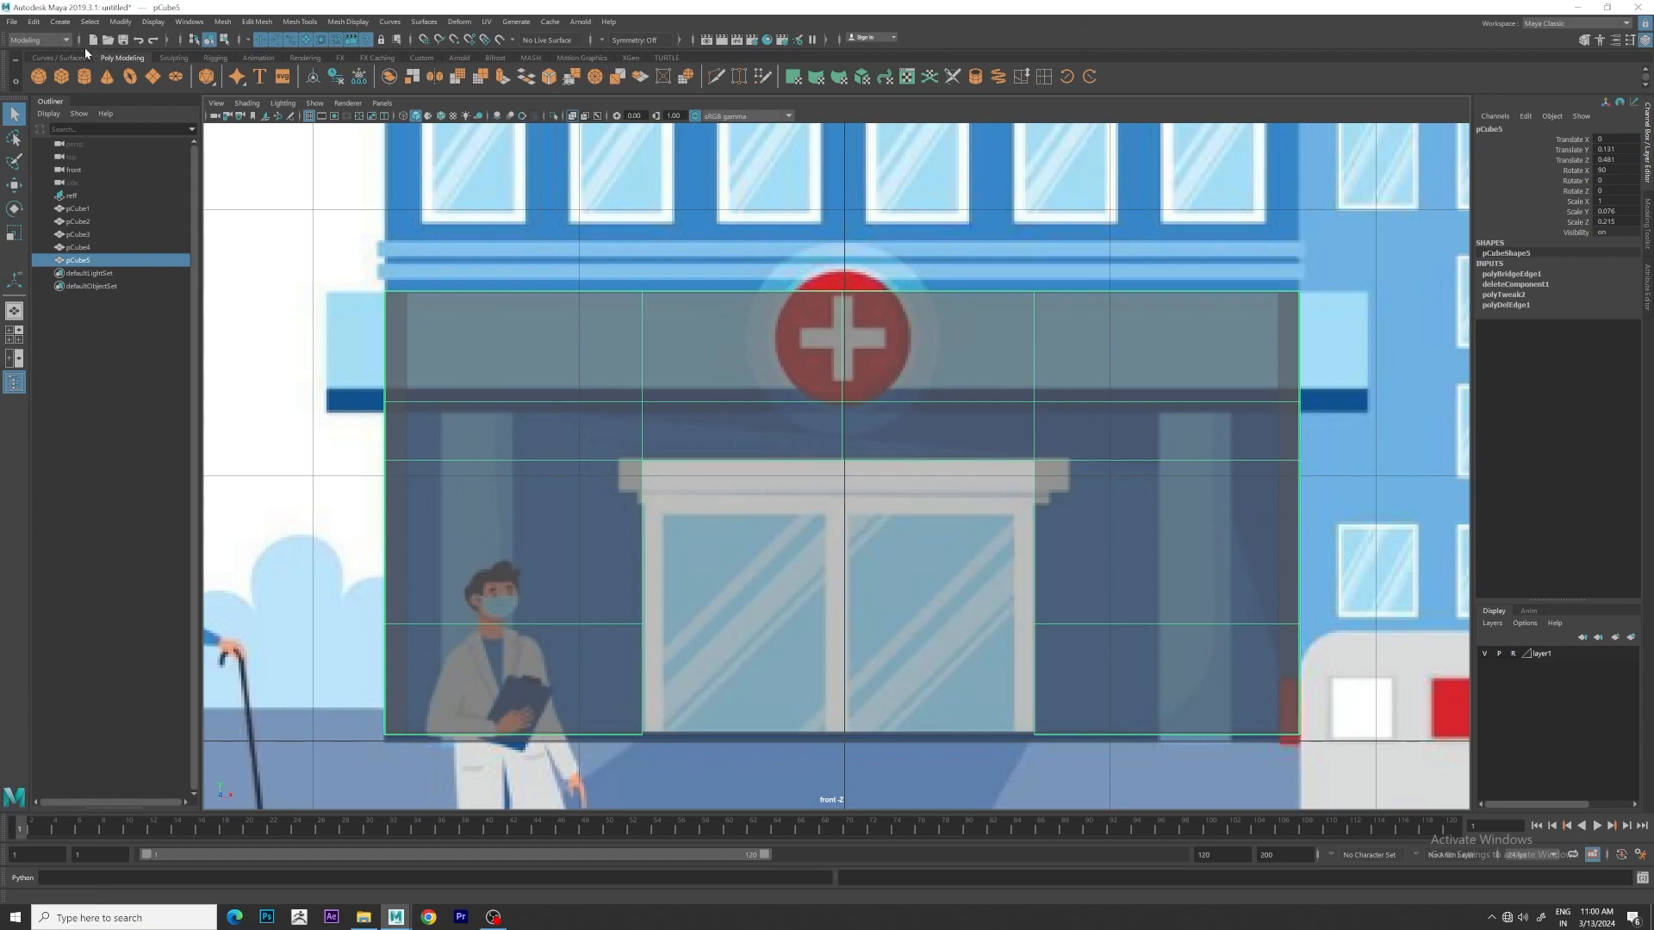
# Create a polygon cube, scale it down uniformly to about 0.099 and shift it towards the entrance door's left side
pyautogui.click(66, 77)
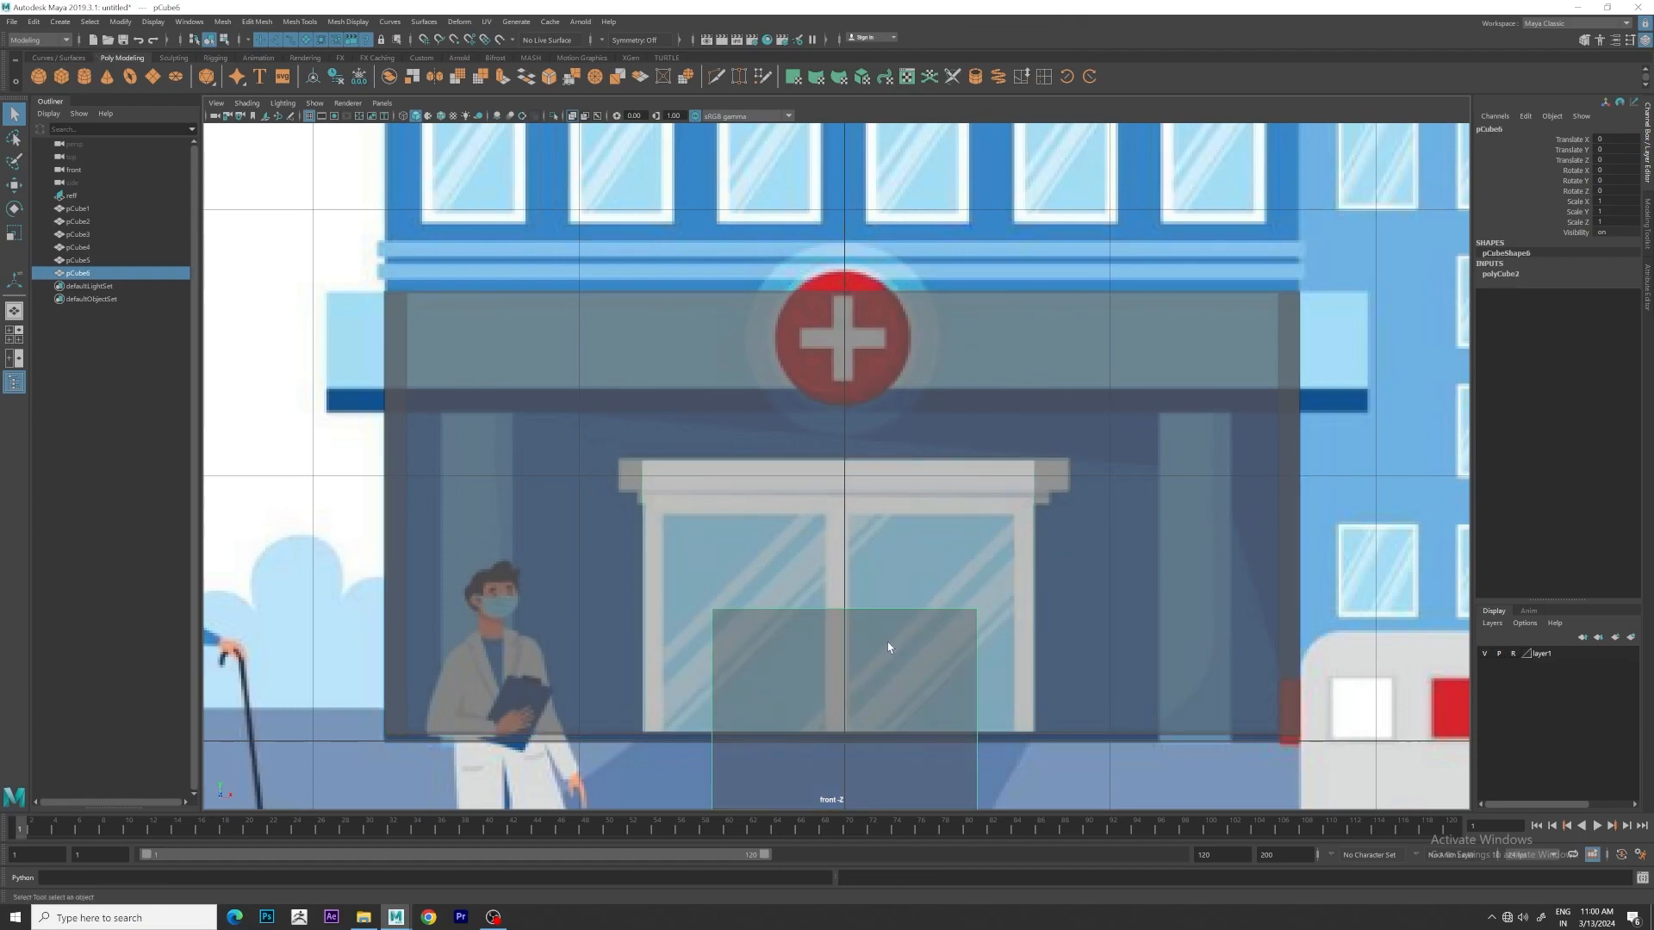
pyautogui.press('w')
pyautogui.keyDown('alt'); pyautogui.moveTo(835, 730); pyautogui.dragTo(891, 638, button='middle'); pyautogui.keyUp('alt')
pyautogui.press('r')
pyautogui.moveTo(901, 650); pyautogui.dragTo(713, 606)
pyautogui.scroll(3, 840, 623)
pyautogui.moveTo(1025, 642); pyautogui.dragTo(1035, 626)
pyautogui.scroll(1, 1034, 626)
pyautogui.press('w')
pyautogui.moveTo(1166, 668); pyautogui.dragTo(901, 632)
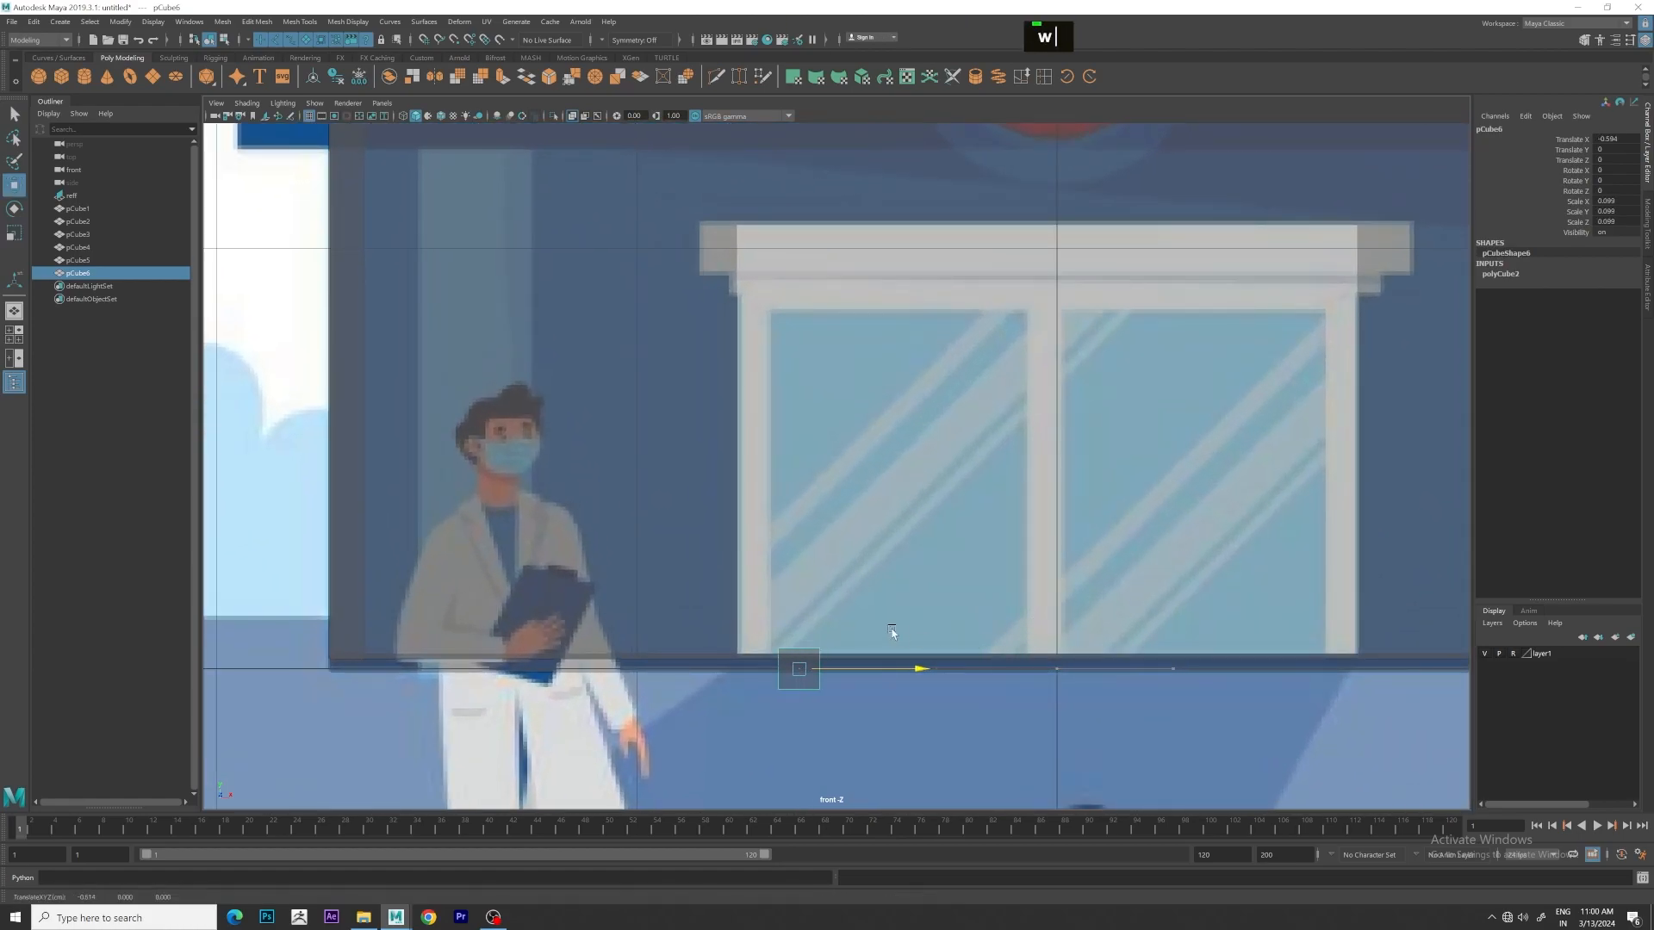
# Shrink the cube to about 0.076, rest it on the slab at the doorway's left edge and narrow its width to about 0.043
pyautogui.keyDown('alt'); pyautogui.scroll(1, 831, 613); pyautogui.keyUp('alt')
pyautogui.scroll(4, 1037, 603)
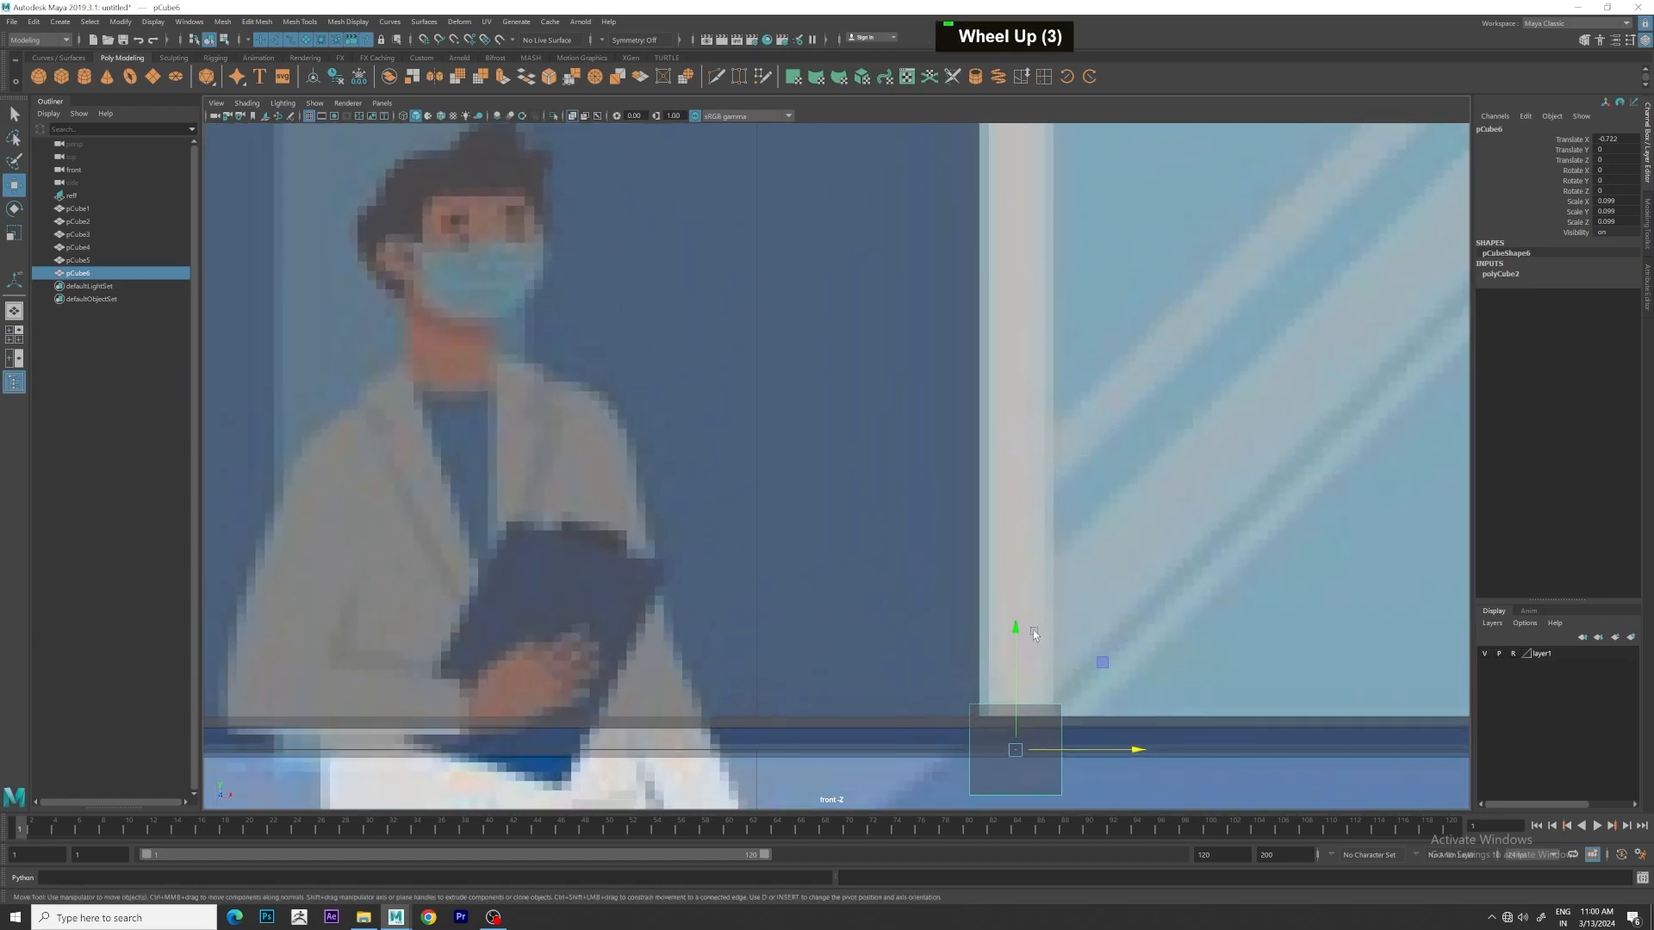
pyautogui.press('r')
pyautogui.moveTo(1016, 742); pyautogui.dragTo(992, 735)
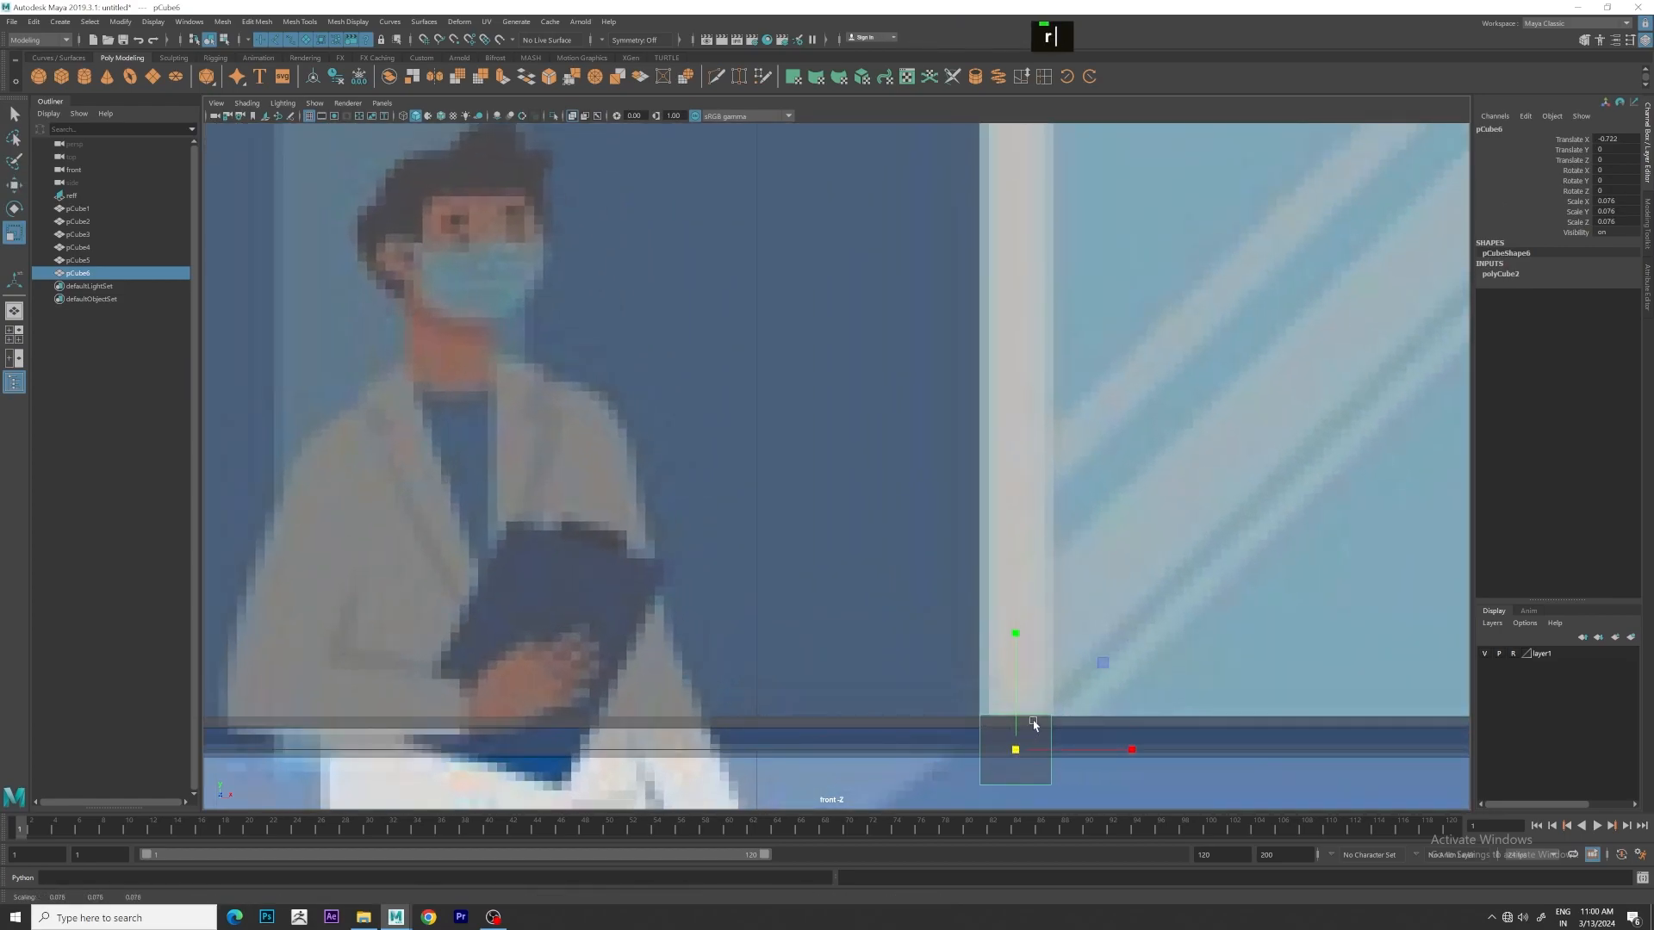
pyautogui.press('w')
pyautogui.moveTo(1102, 663); pyautogui.dragTo(1084, 614)
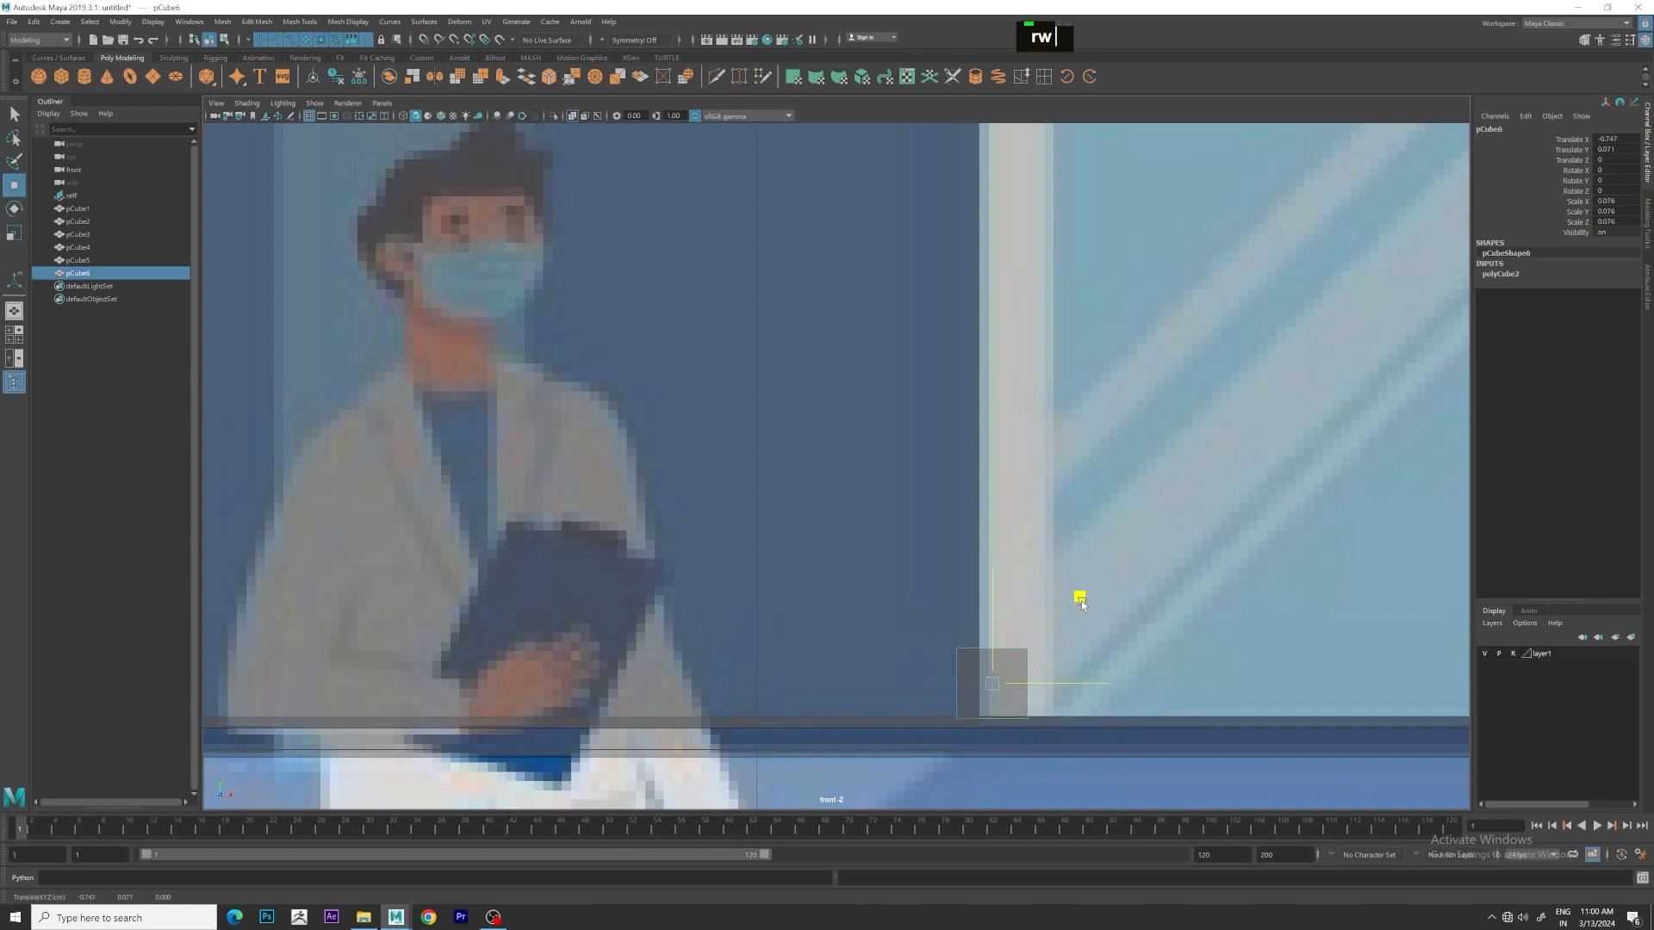
pyautogui.press('r')
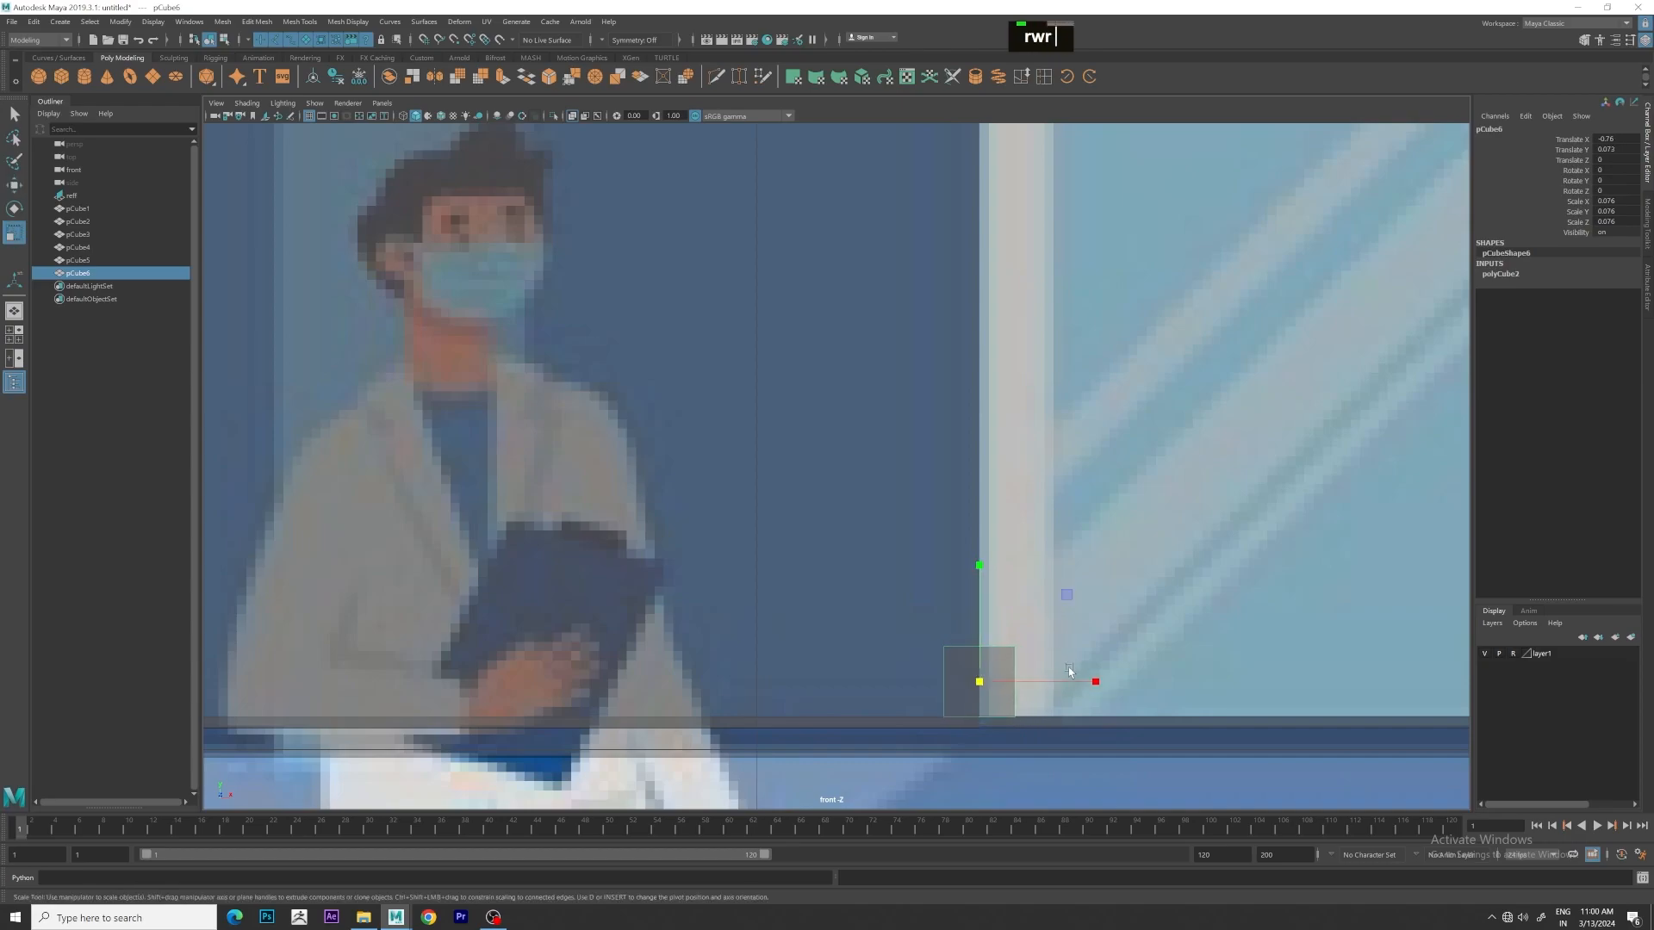
pyautogui.moveTo(1055, 679); pyautogui.dragTo(1040, 677)
# Raise the cube's top vertices to the top of the reference door frame to form a tall post
pyautogui.moveTo(986, 660); pyautogui.dragTo(894, 555, button='right')
pyautogui.moveTo(893, 556); pyautogui.dragTo(1104, 653)
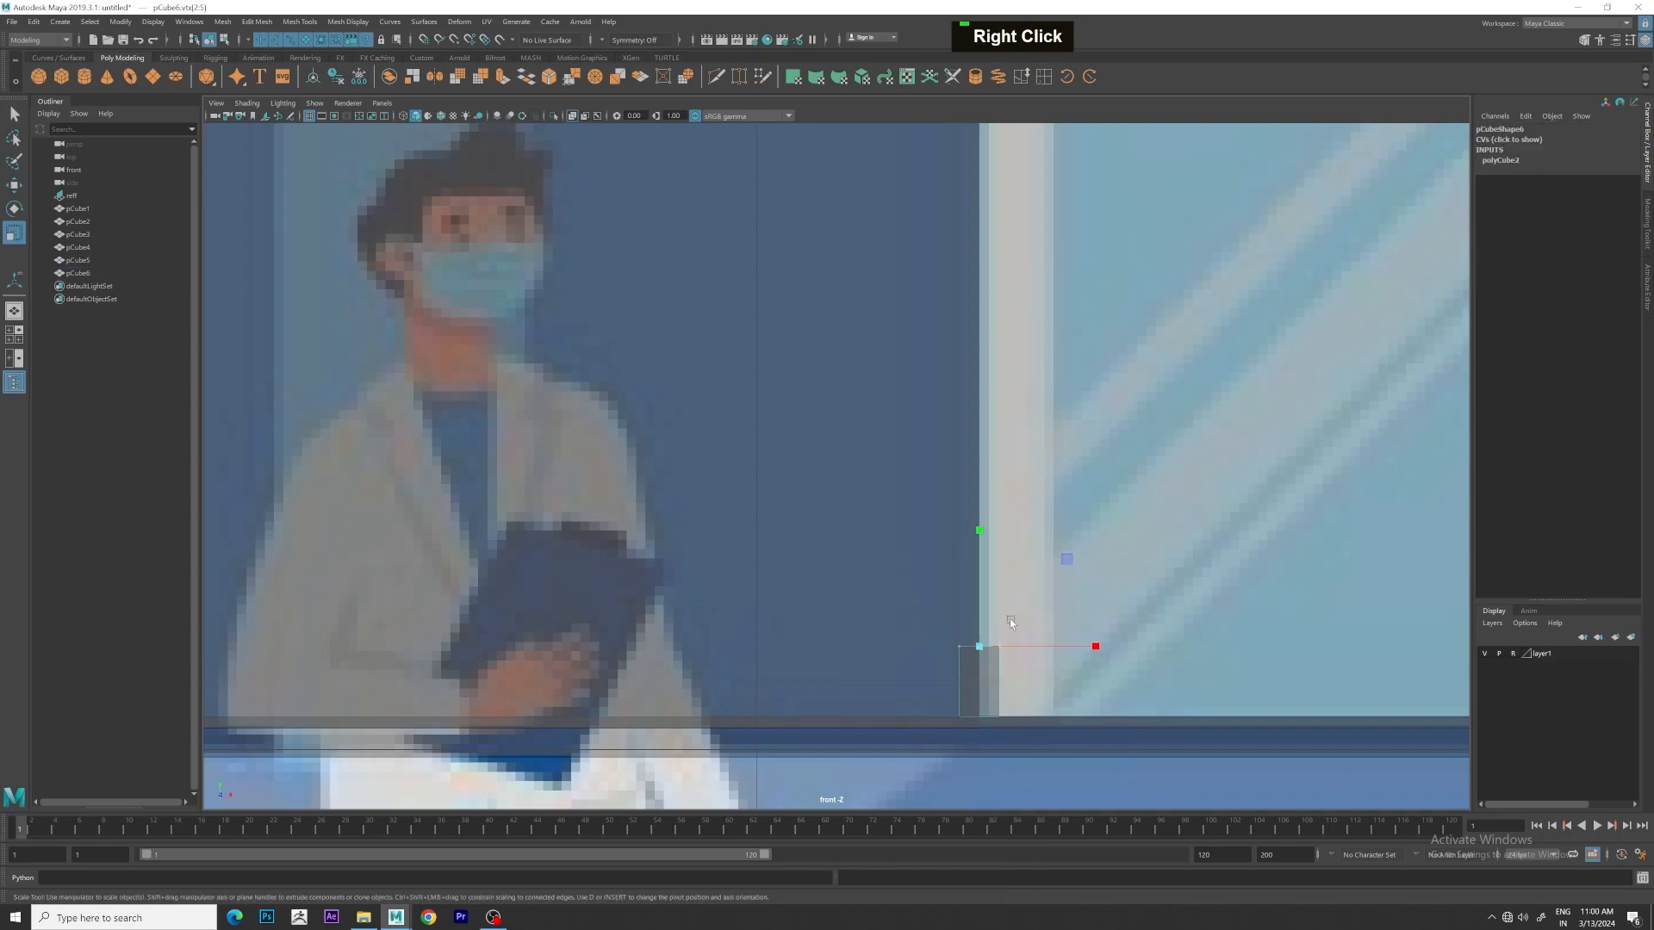
pyautogui.press('w')
pyautogui.moveTo(978, 542); pyautogui.dragTo(981, 7)
pyautogui.keyDown('alt'); pyautogui.moveTo(1243, 327); pyautogui.dragTo(1150, 616, button='middle'); pyautogui.keyUp('alt')
pyautogui.moveTo(1149, 610); pyautogui.dragTo(1159, 266, button='middle')
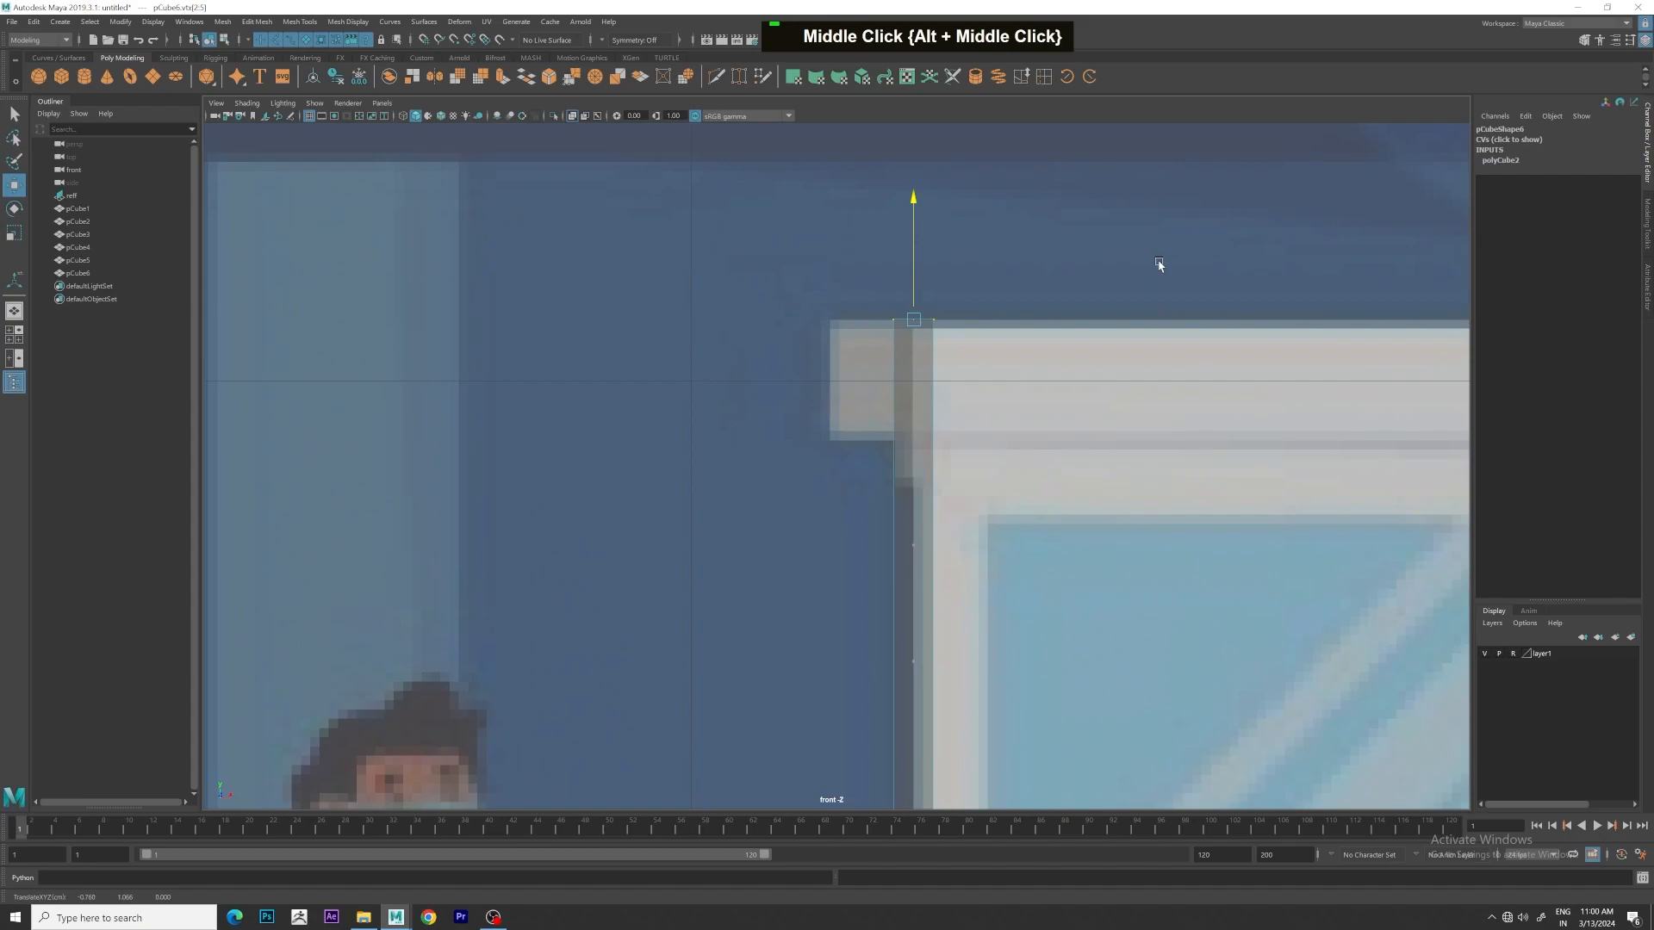
# Switch to the top view and show the building in wireframe
pyautogui.press('space')
pyautogui.press('space')
pyautogui.scroll(4, 904, 421)
pyautogui.keyDown('alt'); pyautogui.moveTo(900, 421); pyautogui.dragTo(1011, 415, button='middle'); pyautogui.keyUp('alt')
pyautogui.scroll(3, 715, 444)
pyautogui.rightClick(724, 444)
pyautogui.press('space')
pyautogui.press('space')
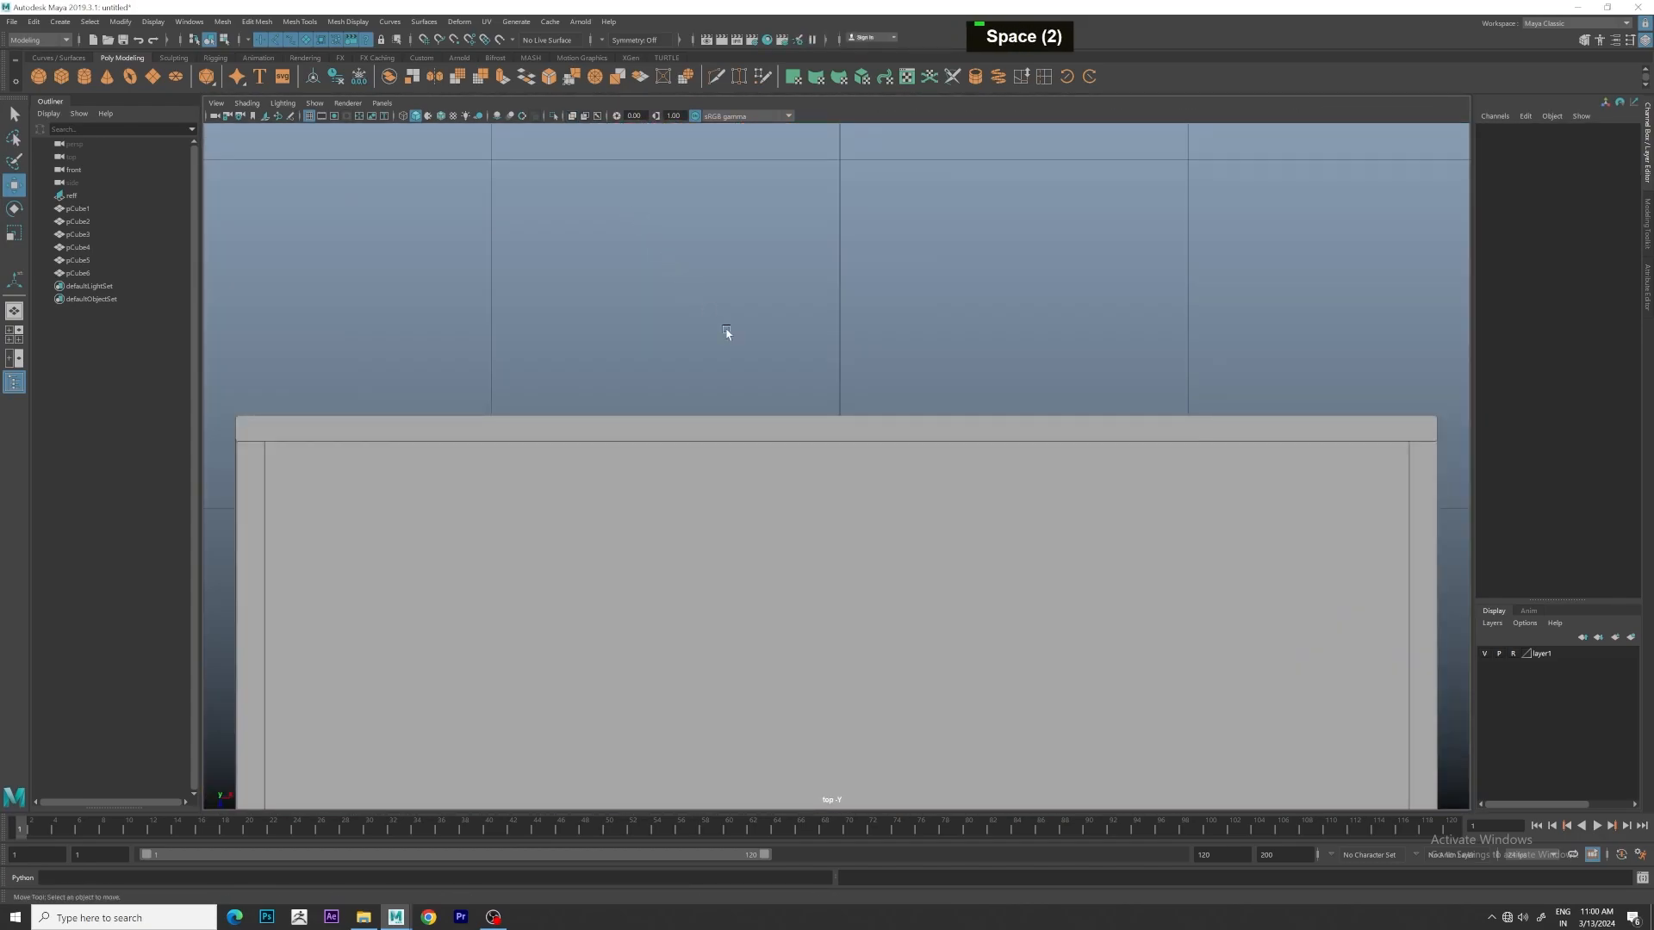
pyautogui.scroll(-5, 731, 339)
pyautogui.scroll(1, 834, 373)
pyautogui.press('4')
# Return to object selection and move the post forward along Z to about 0.475, into the front wall
pyautogui.scroll(1, 922, 425)
pyautogui.keyDown('alt'); pyautogui.scroll(1, 934, 561); pyautogui.keyUp('alt')
pyautogui.scroll(2, 848, 354)
pyautogui.scroll(4, 852, 352)
pyautogui.moveTo(882, 305); pyautogui.dragTo(913, 288, button='right')
pyautogui.scroll(2, 903, 311)
pyautogui.moveTo(885, 316); pyautogui.dragTo(886, 346)
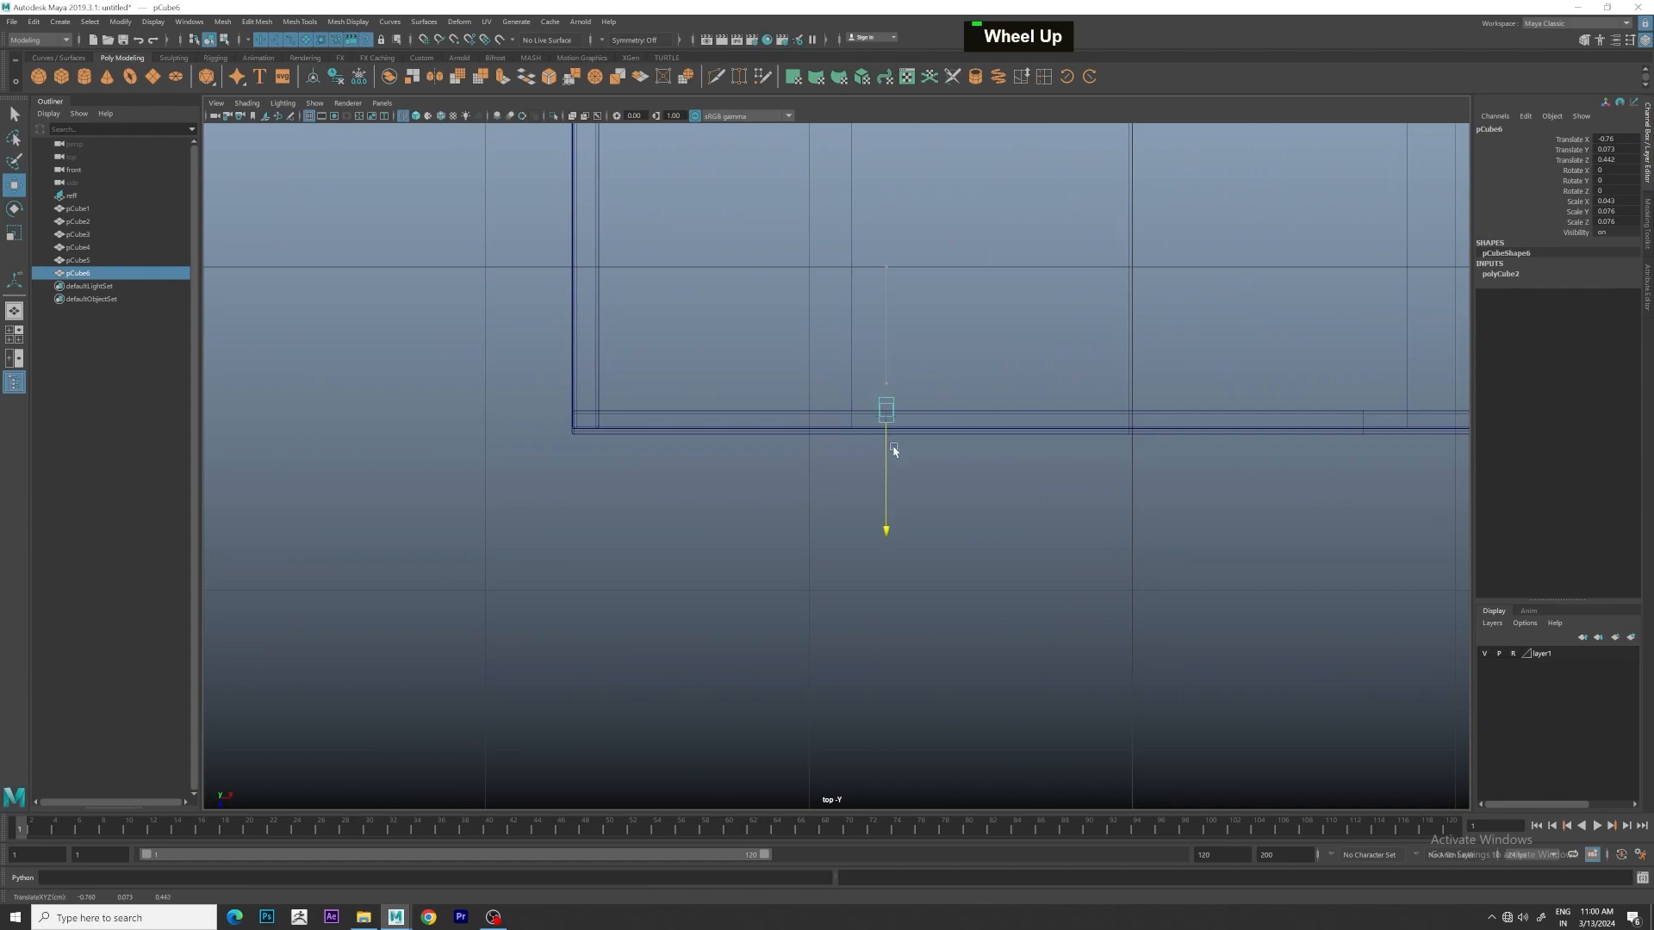
pyautogui.scroll(3, 899, 454)
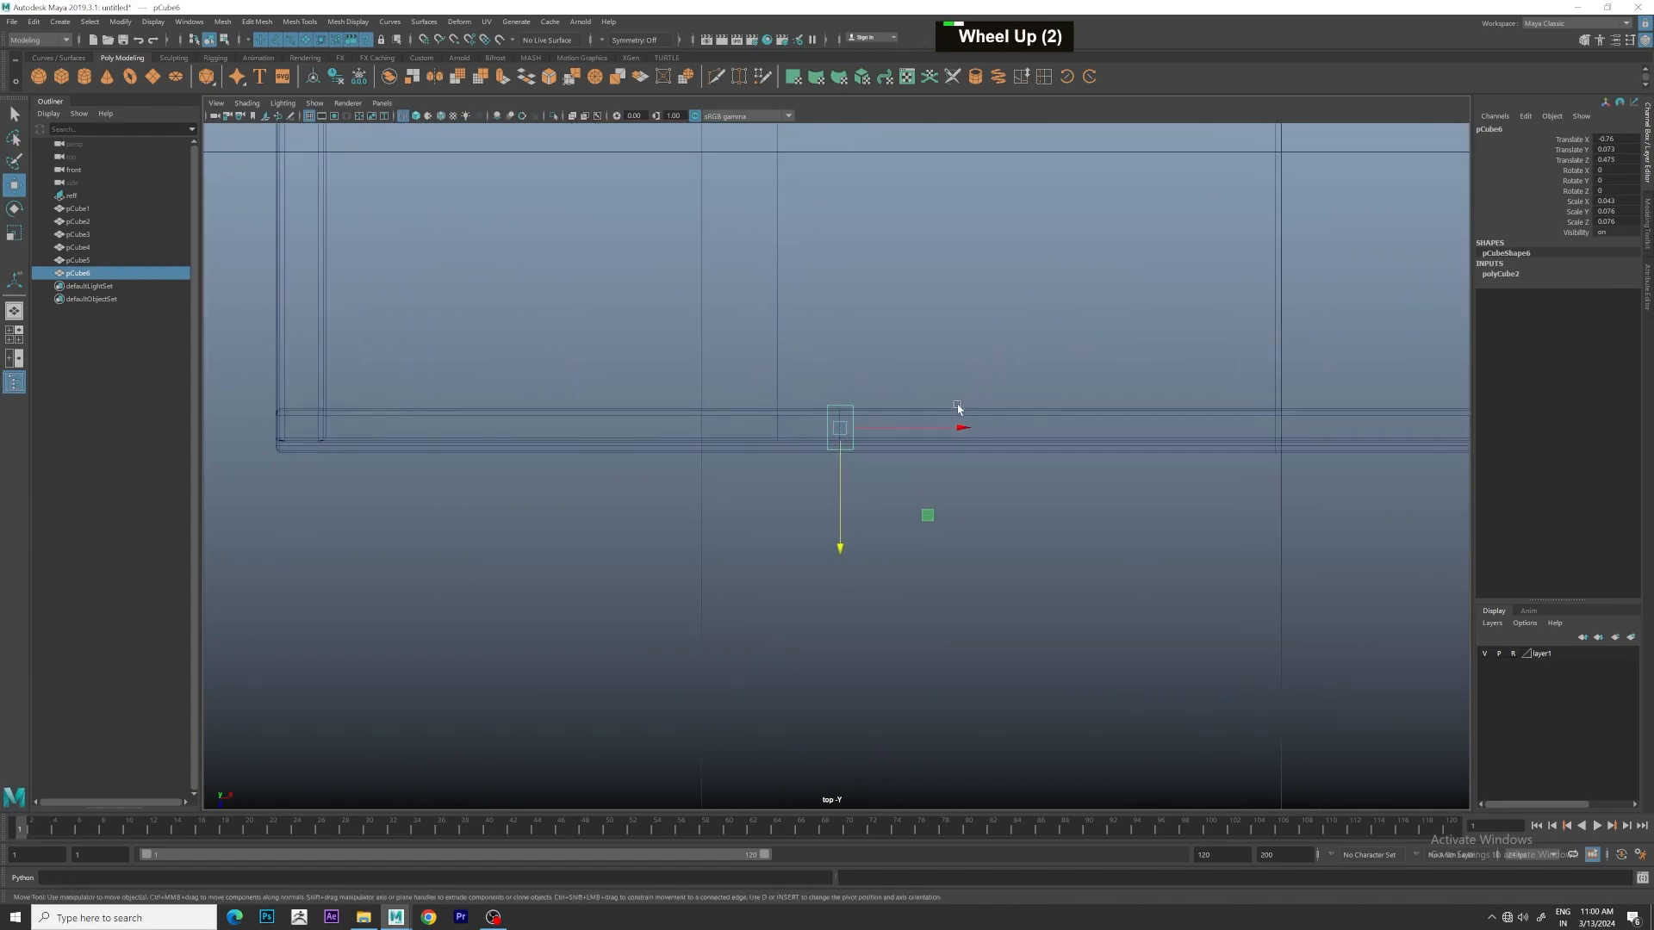
# Adjust the post in the doorway to about 0.485 along Z and a depth scale of about 0.077
pyautogui.press('space')
pyautogui.press('space')
pyautogui.scroll(2, 927, 362)
pyautogui.keyDown('alt'); pyautogui.moveTo(927, 361); pyautogui.dragTo(879, 350, button='middle'); pyautogui.keyUp('alt')
pyautogui.press('r')
pyautogui.moveTo(551, 771); pyautogui.dragTo(694, 705)
pyautogui.keyDown('alt'); pyautogui.moveTo(694, 705); pyautogui.dragTo(1004, 671, button='middle'); pyautogui.keyUp('alt')
pyautogui.keyDown('alt'); pyautogui.moveTo(1004, 671); pyautogui.dragTo(1062, 679); pyautogui.keyUp('alt')
pyautogui.keyDown('alt'); pyautogui.scroll(3, 1092, 682); pyautogui.keyUp('alt')
pyautogui.keyDown('alt'); pyautogui.moveTo(1063, 679); pyautogui.dragTo(663, 422, button='middle'); pyautogui.keyUp('alt')
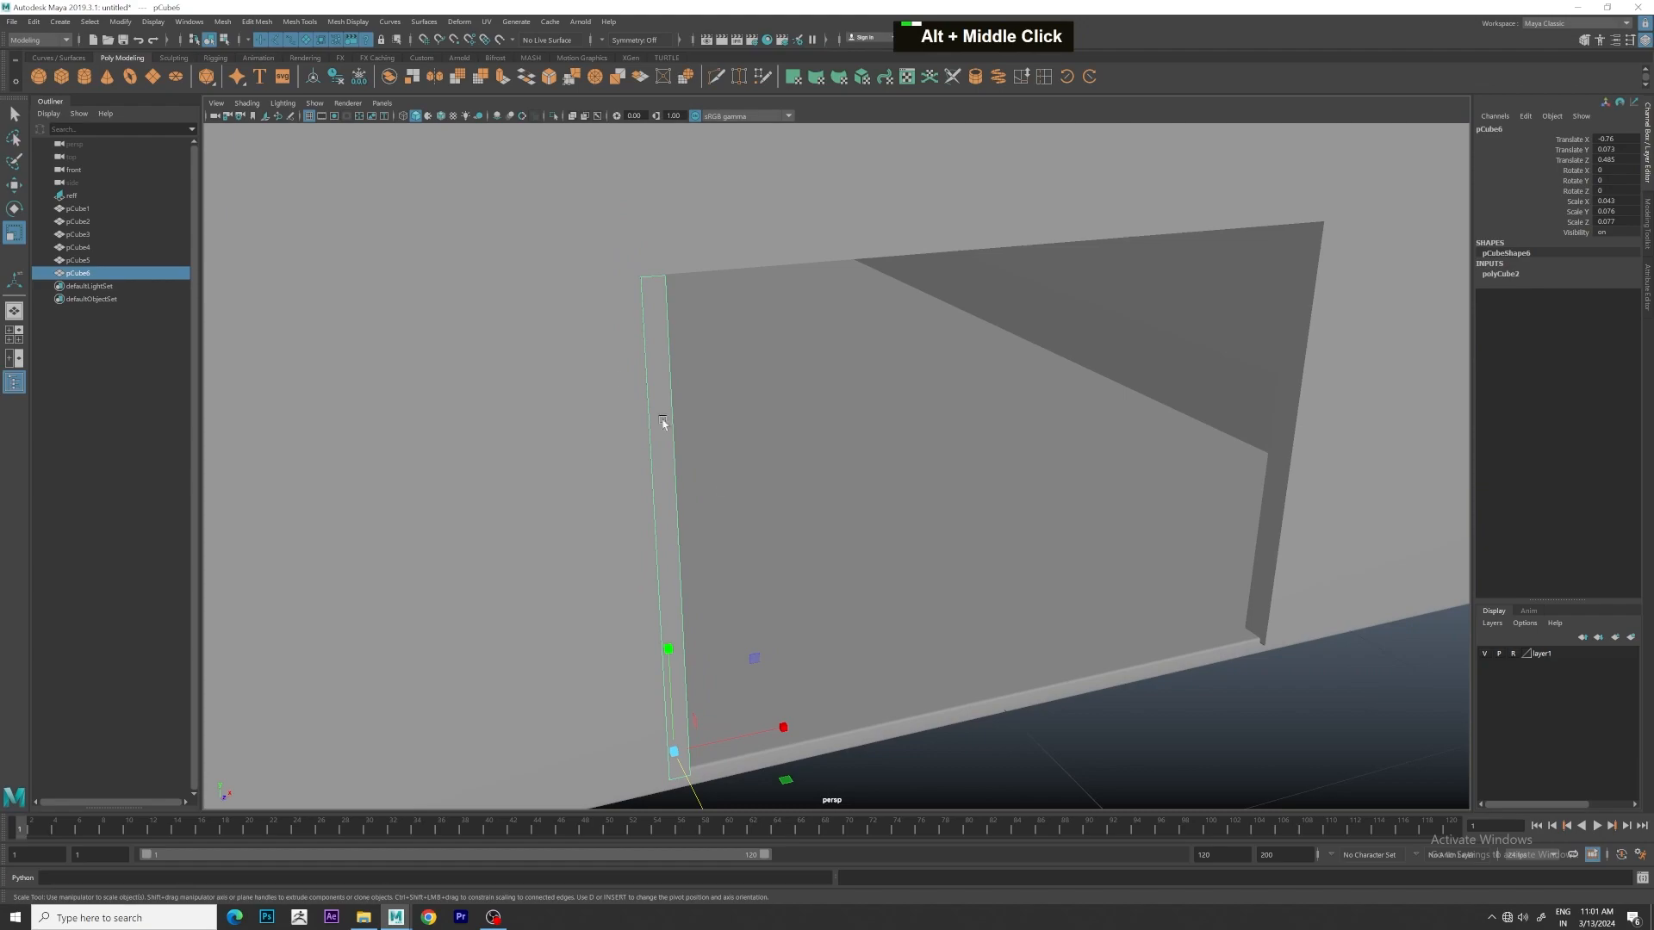
# Center the post's pivot, delete its history and freeze its transformations
pyautogui.click(316, 76)
pyautogui.click(336, 77)
pyautogui.click(359, 78)
# Insert an edge loop around the post a short distance below its top with Multi-Cut and return to object selection
pyautogui.keyDown('alt'); pyautogui.moveTo(627, 214); pyautogui.dragTo(635, 196); pyautogui.keyUp('alt')
pyautogui.keyDown('alt'); pyautogui.moveTo(635, 196); pyautogui.dragTo(702, 284, button='middle'); pyautogui.keyUp('alt')
pyautogui.click(717, 76)
pyautogui.scroll(3, 762, 224)
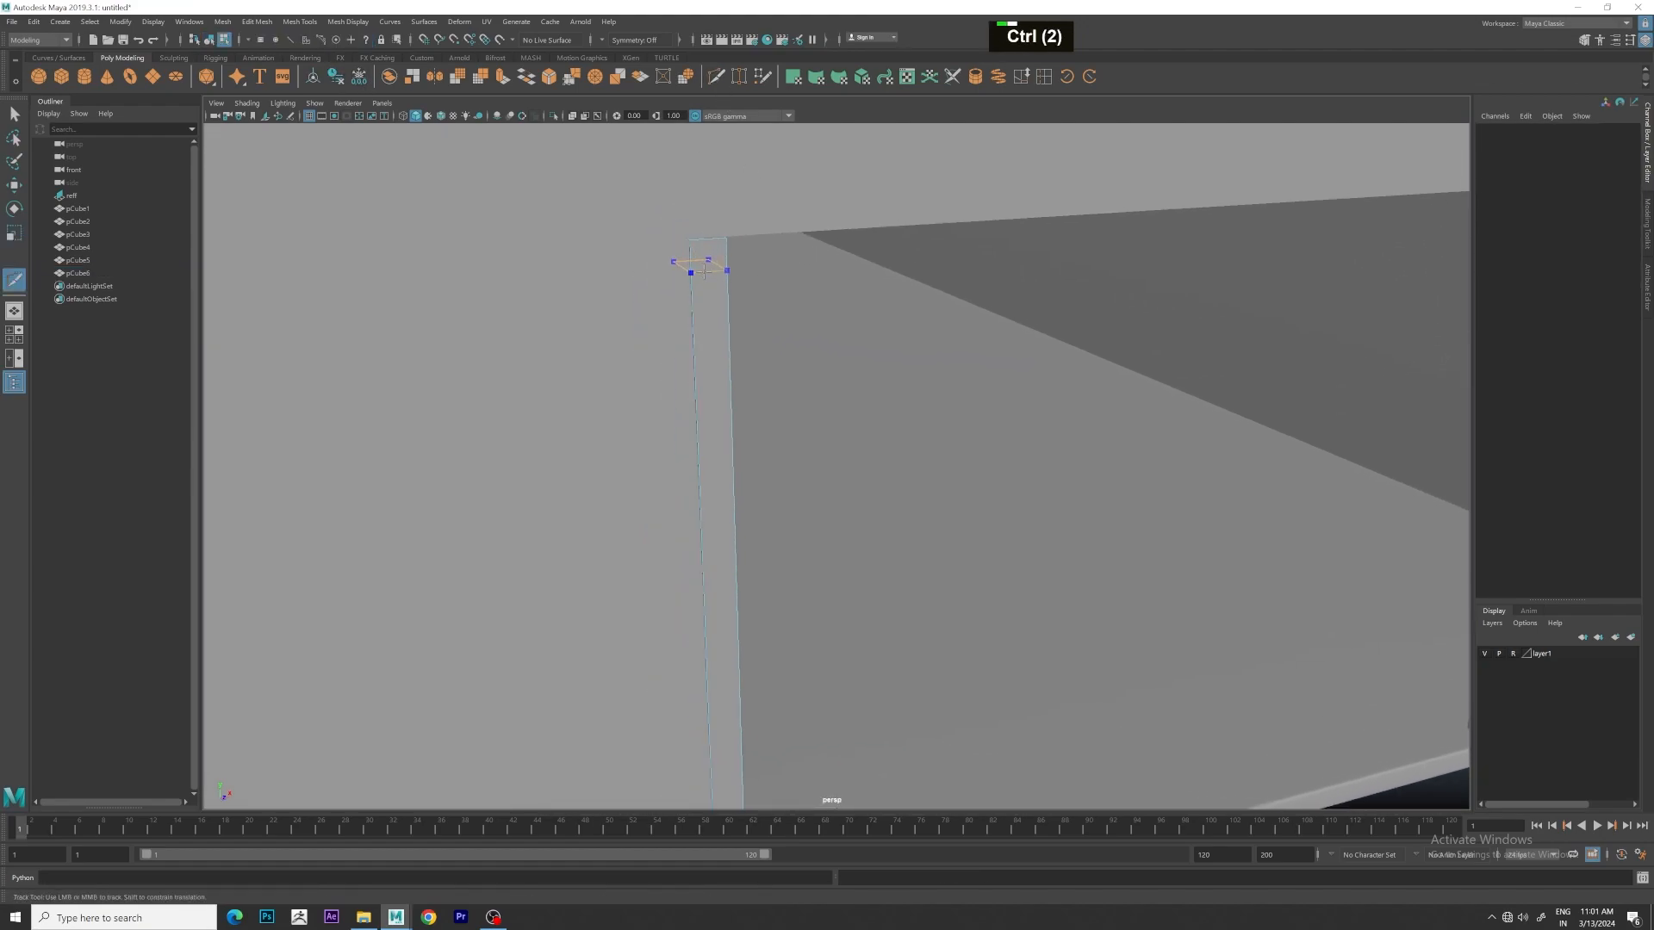
pyautogui.scroll(-1, 775, 281)
pyautogui.moveTo(738, 292); pyautogui.dragTo(833, 280, button='right')
pyautogui.scroll(-3, 834, 280)
pyautogui.scroll(1, 834, 279)
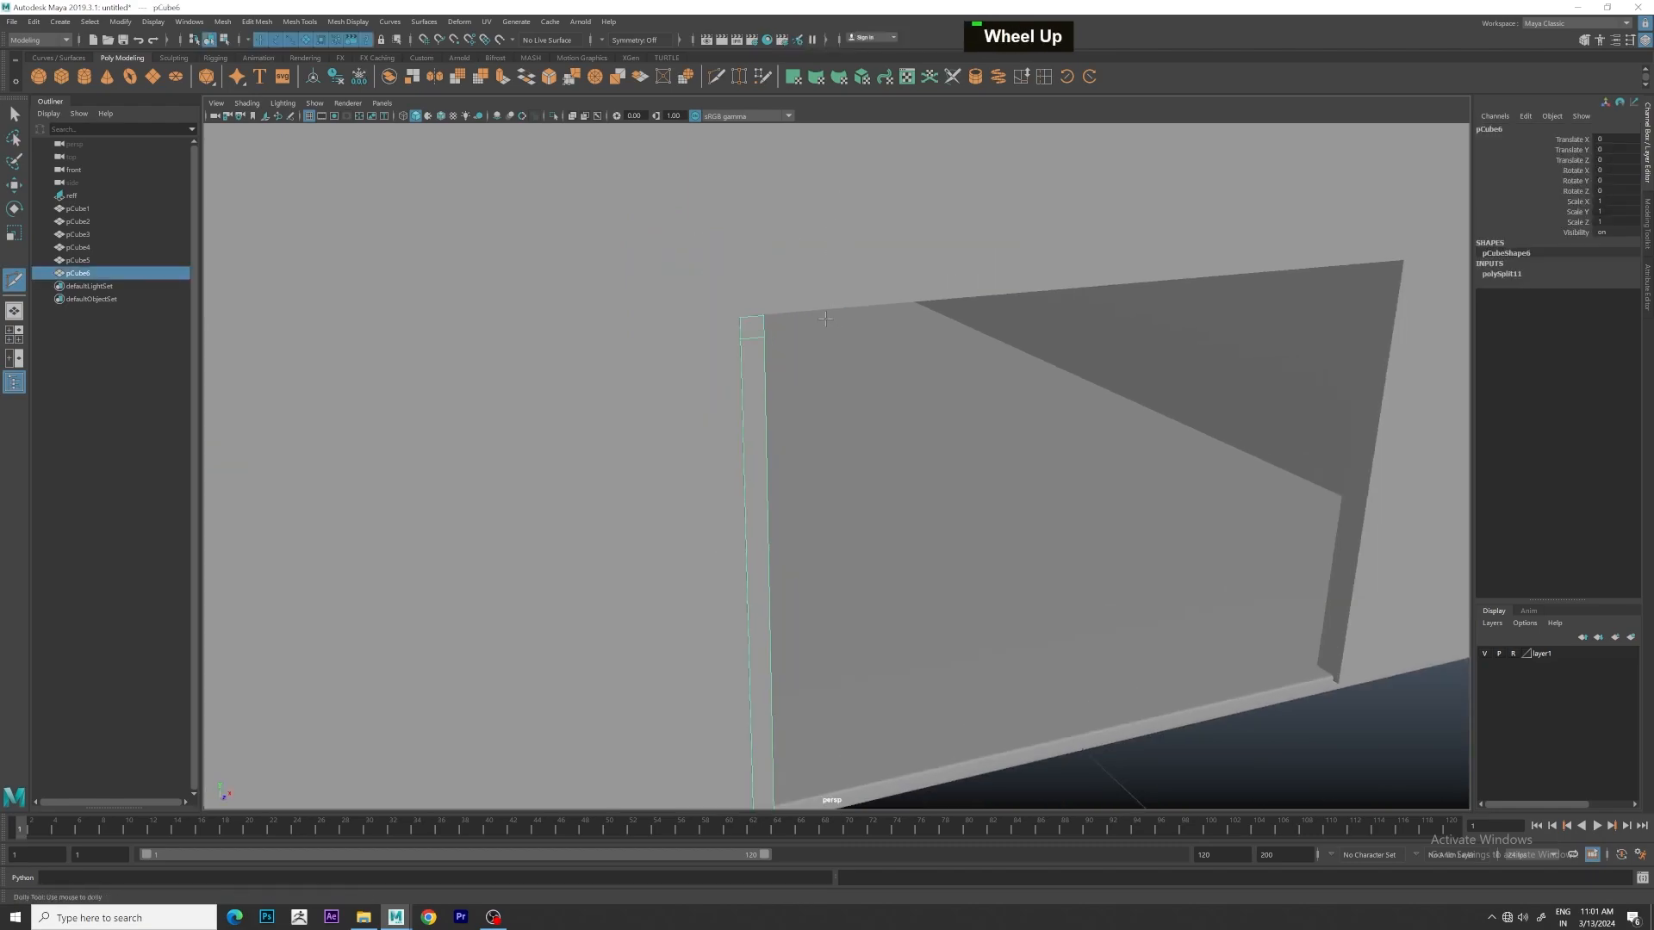
# Duplicate the post and move the copy along X by about 1.474 to the doorway's right edge
pyautogui.press('w')
pyautogui.moveTo(860, 562)
pyautogui.keyDown('shift'); pyautogui.mouseDown()
pyautogui.moveTo(1444, 470)
pyautogui.moveTo(1429, 469)
pyautogui.mouseUp(); pyautogui.keyUp('shift')
pyautogui.press('space')
pyautogui.press('space')
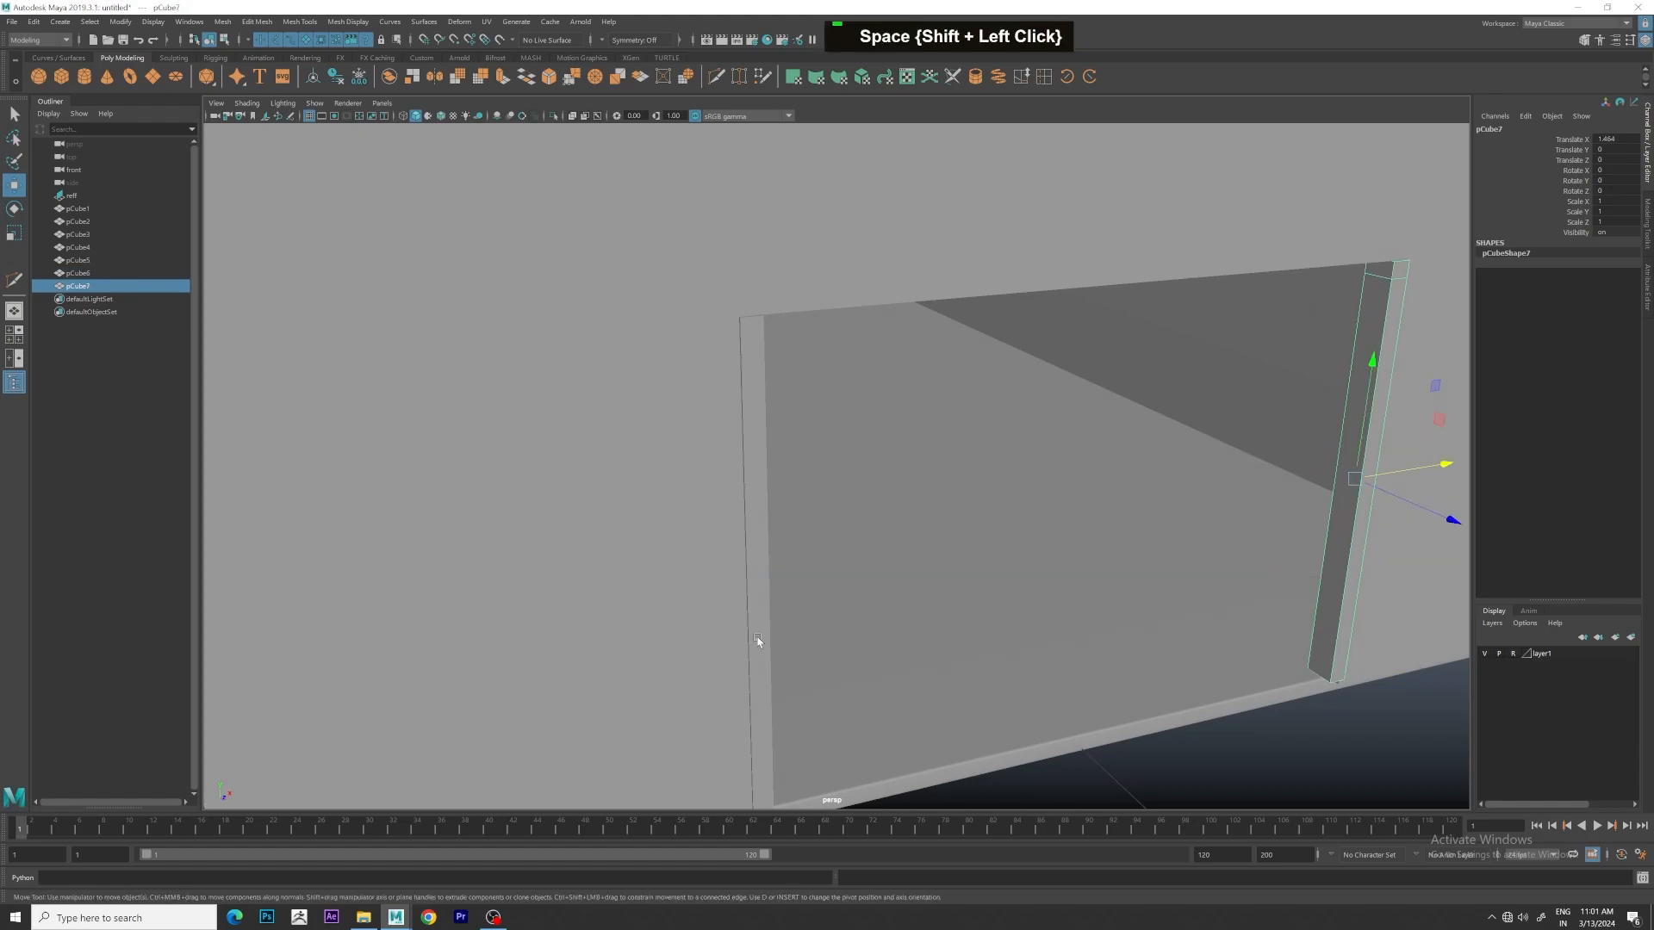
pyautogui.keyDown('alt'); pyautogui.moveTo(891, 477); pyautogui.dragTo(319, 295, button='middle'); pyautogui.keyUp('alt')
pyautogui.keyDown('alt'); pyautogui.moveTo(1235, 463); pyautogui.dragTo(648, 379, button='middle'); pyautogui.keyUp('alt')
pyautogui.moveTo(974, 415); pyautogui.dragTo(986, 417, button='middle')
pyautogui.press('space')
pyautogui.press('space')
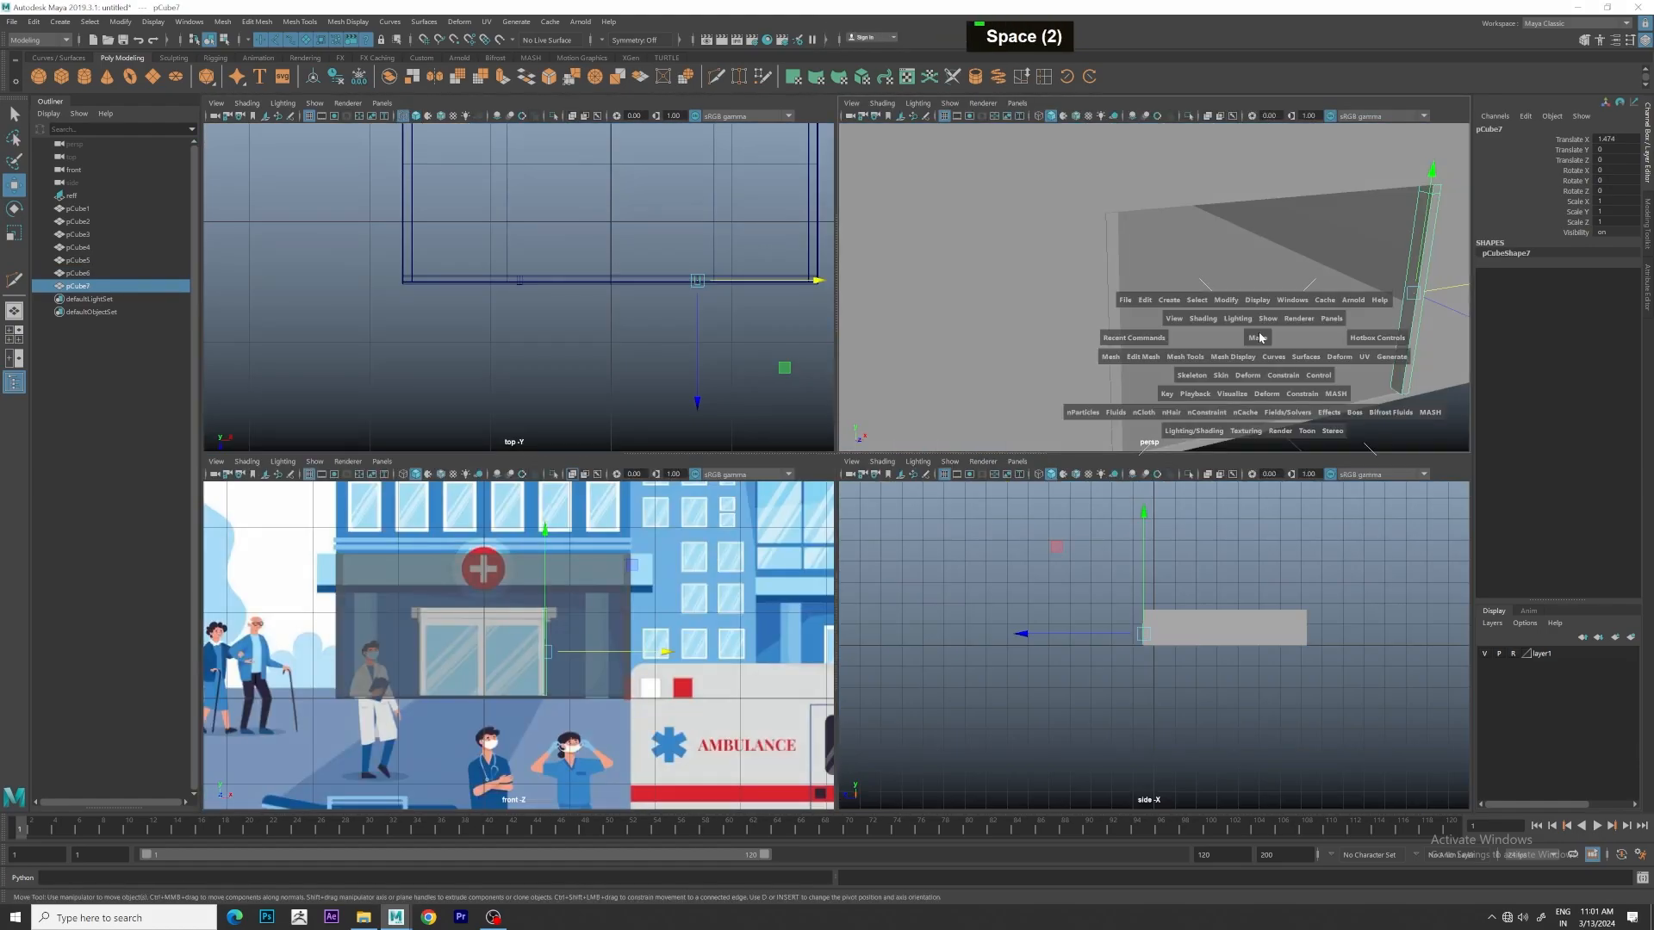
# Select both door posts and isolate them in the perspective view
pyautogui.keyDown('alt'); pyautogui.moveTo(1203, 343); pyautogui.dragTo(592, 350); pyautogui.keyUp('alt')
pyautogui.keyDown('shift'); pyautogui.click(605, 353); pyautogui.keyUp('shift')
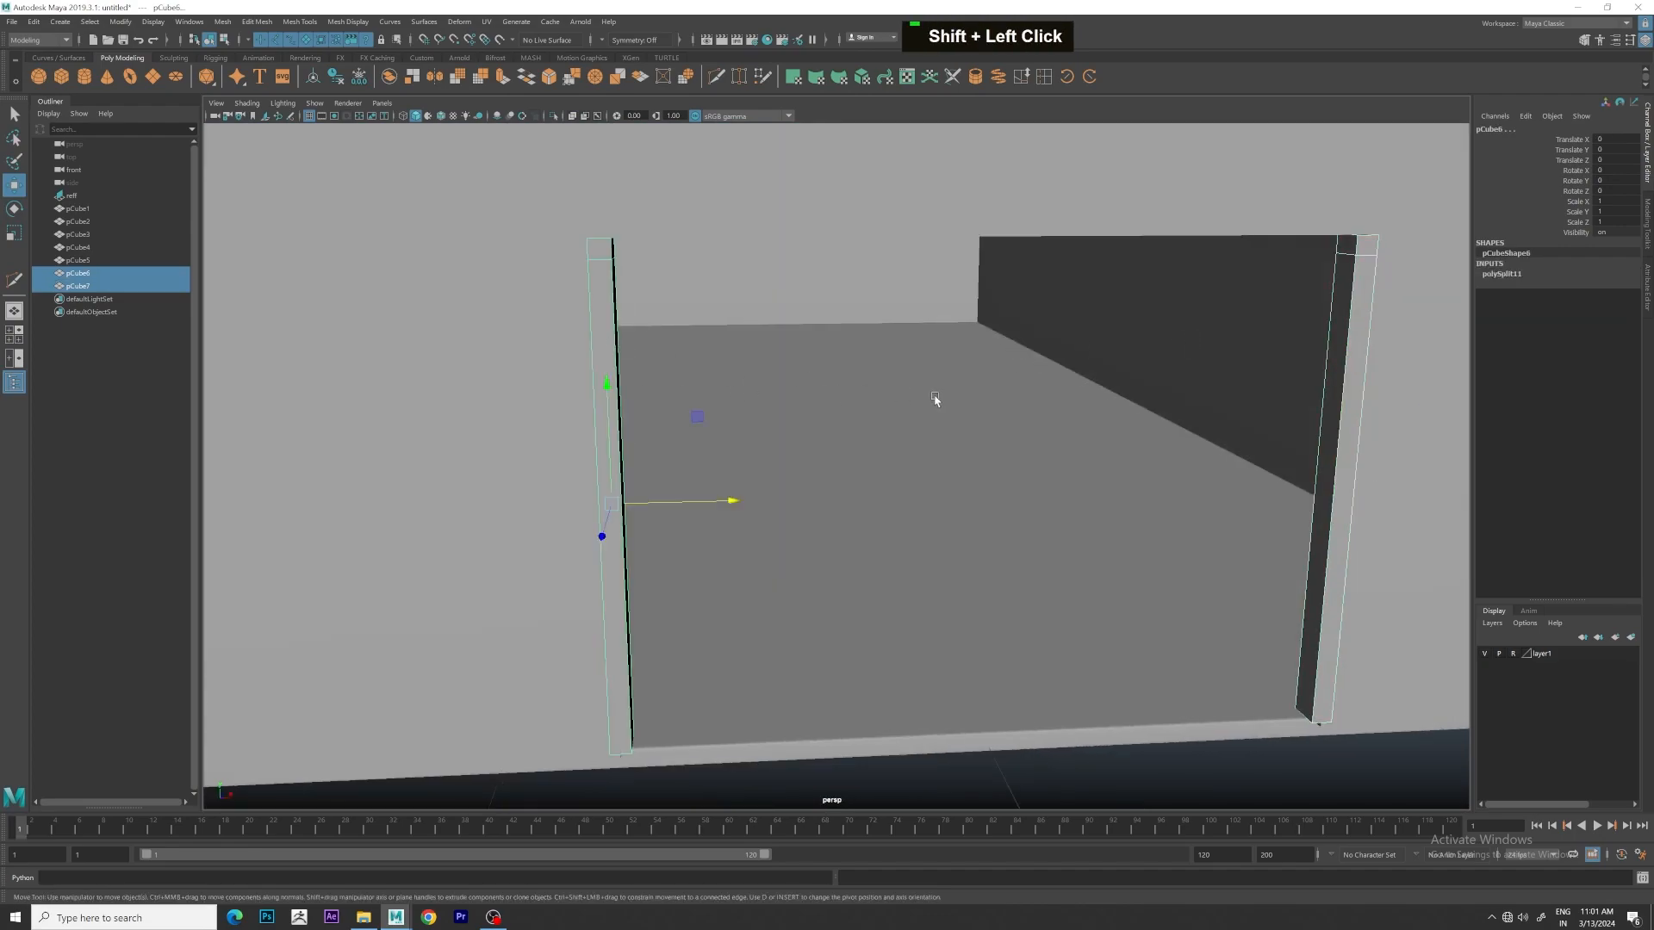
pyautogui.hotkey('ctrl', '1')
pyautogui.click(1005, 369)
pyautogui.keyDown('alt'); pyautogui.moveTo(1004, 370); pyautogui.dragTo(885, 397); pyautogui.keyUp('alt')
# Combine the two door posts into a single mesh
pyautogui.click(446, 332)
pyautogui.moveTo(450, 330); pyautogui.dragTo(448, 363, button='right')
pyautogui.click(466, 329)
pyautogui.keyDown('alt'); pyautogui.moveTo(647, 347); pyautogui.dragTo(872, 352); pyautogui.keyUp('alt')
pyautogui.click(1391, 328)
pyautogui.keyDown('shift'); pyautogui.click(769, 410); pyautogui.keyUp('shift')
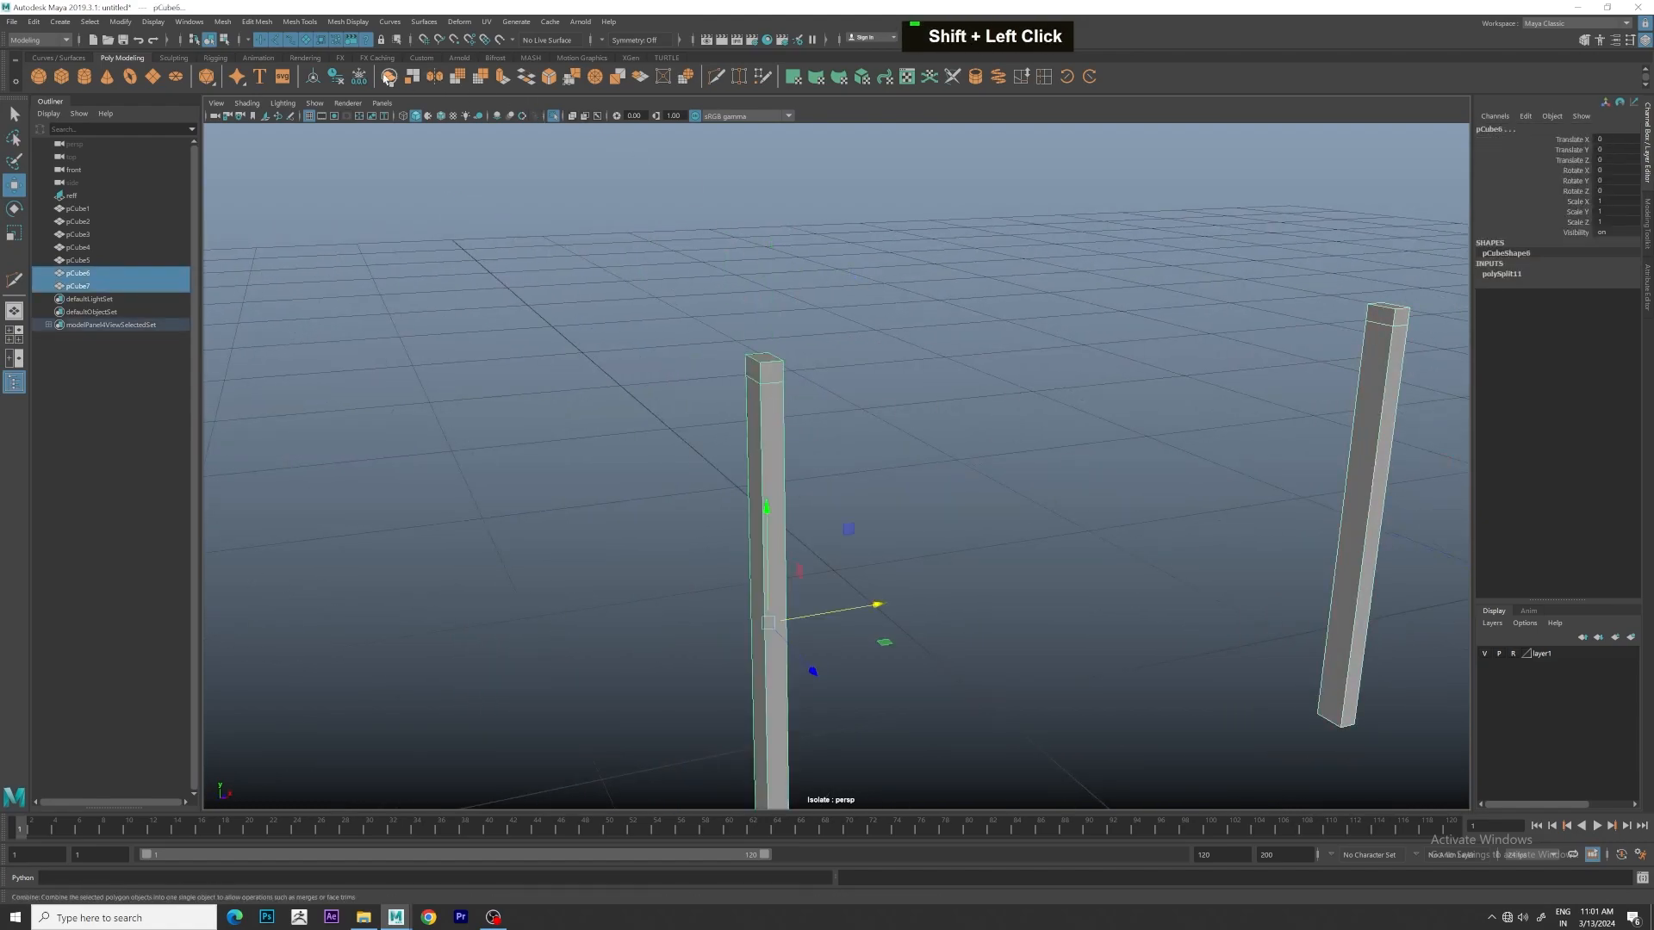
pyautogui.click(231, 24)
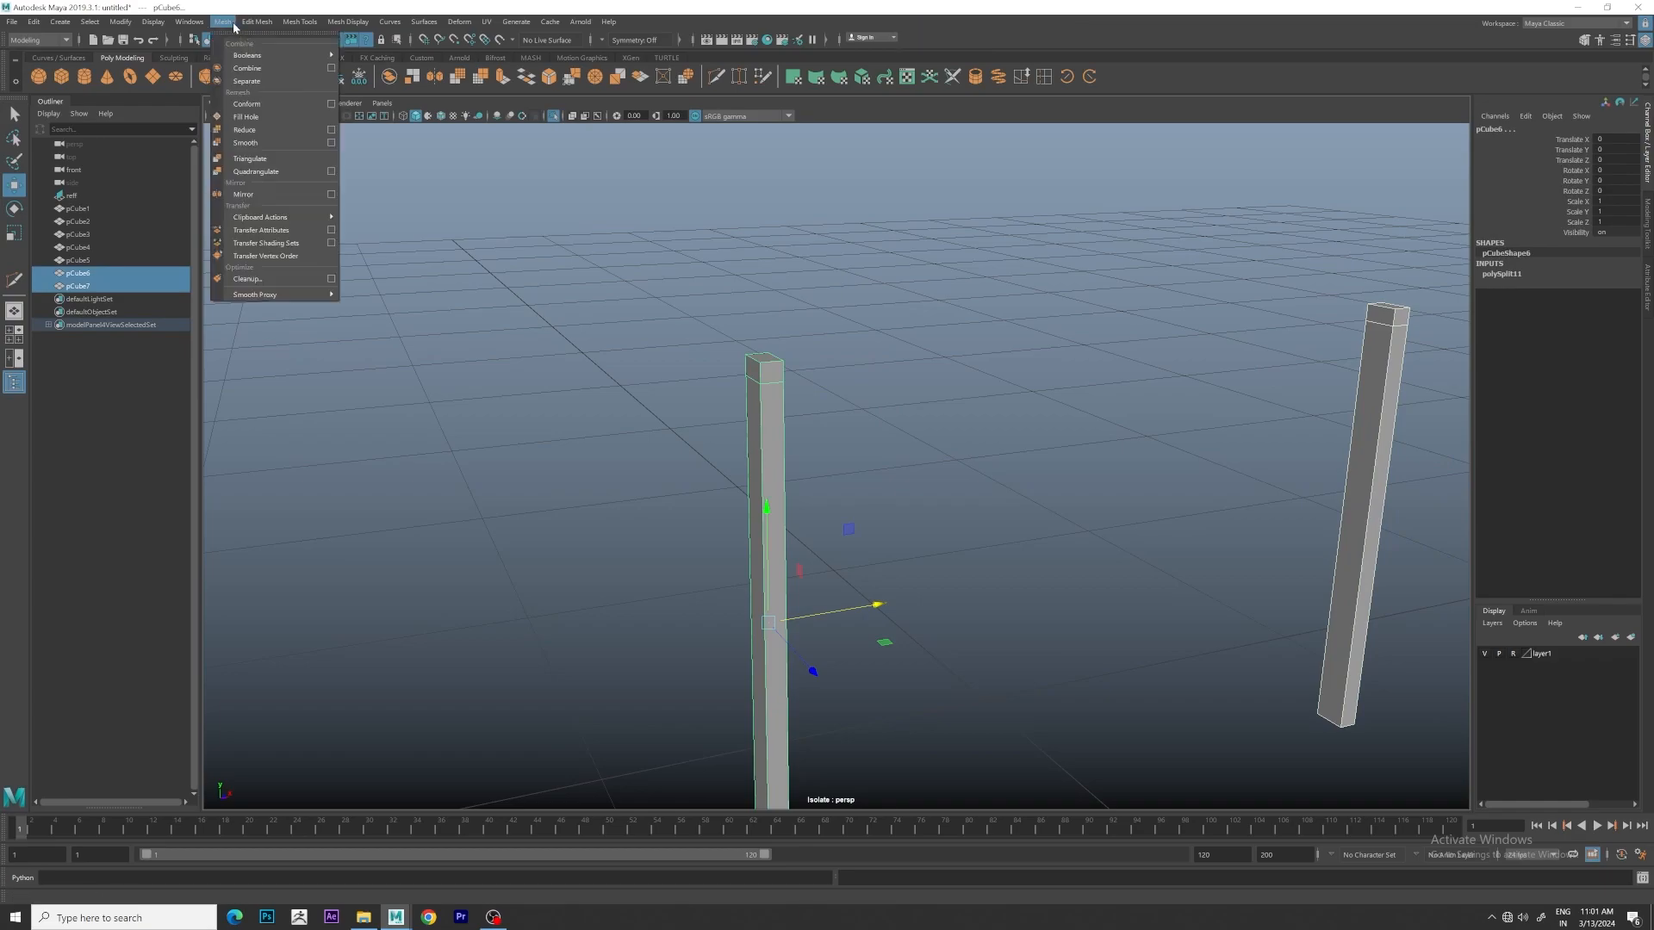
pyautogui.click(254, 72)
# Delete the facing inner faces at the top of both posts and bridge the openings to form the frame's crossbeam
pyautogui.keyDown('alt'); pyautogui.moveTo(982, 373); pyautogui.dragTo(812, 391); pyautogui.keyUp('alt')
pyautogui.moveTo(542, 376); pyautogui.dragTo(537, 425, button='right')
pyautogui.click(529, 351)
pyautogui.click(603, 371)
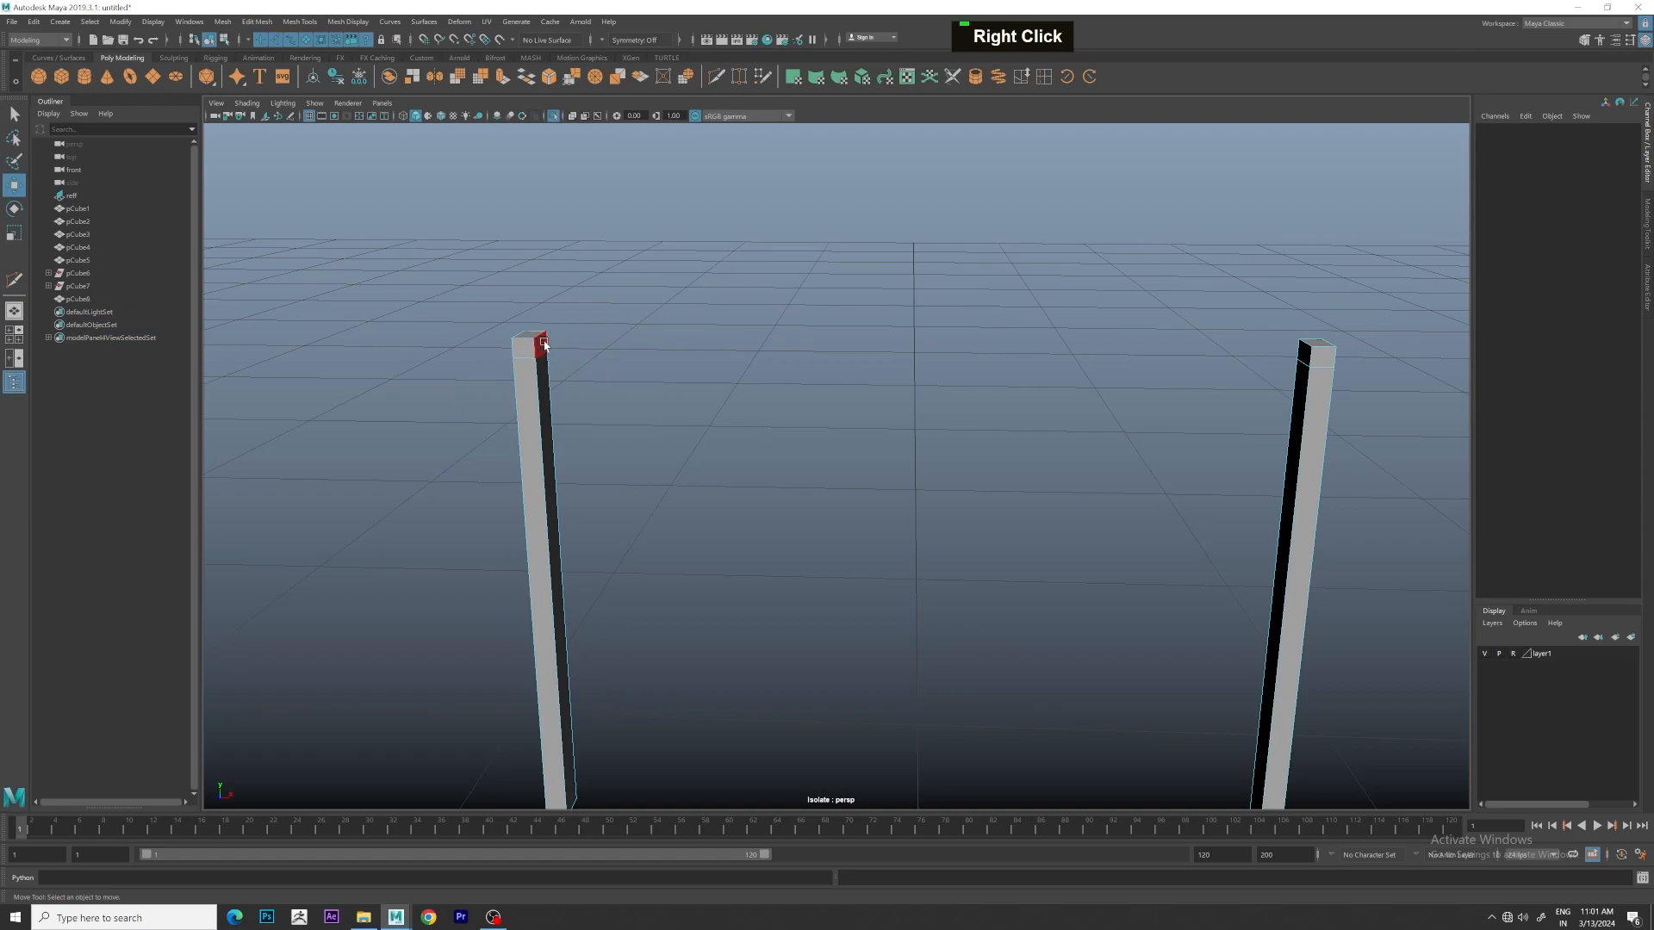
pyautogui.click(545, 344)
pyautogui.keyDown('alt'); pyautogui.moveTo(544, 344); pyautogui.dragTo(978, 414); pyautogui.keyUp('alt')
pyautogui.keyDown('shift'); pyautogui.moveTo(1227, 380); pyautogui.dragTo(1222, 553, button='right'); pyautogui.keyUp('shift')
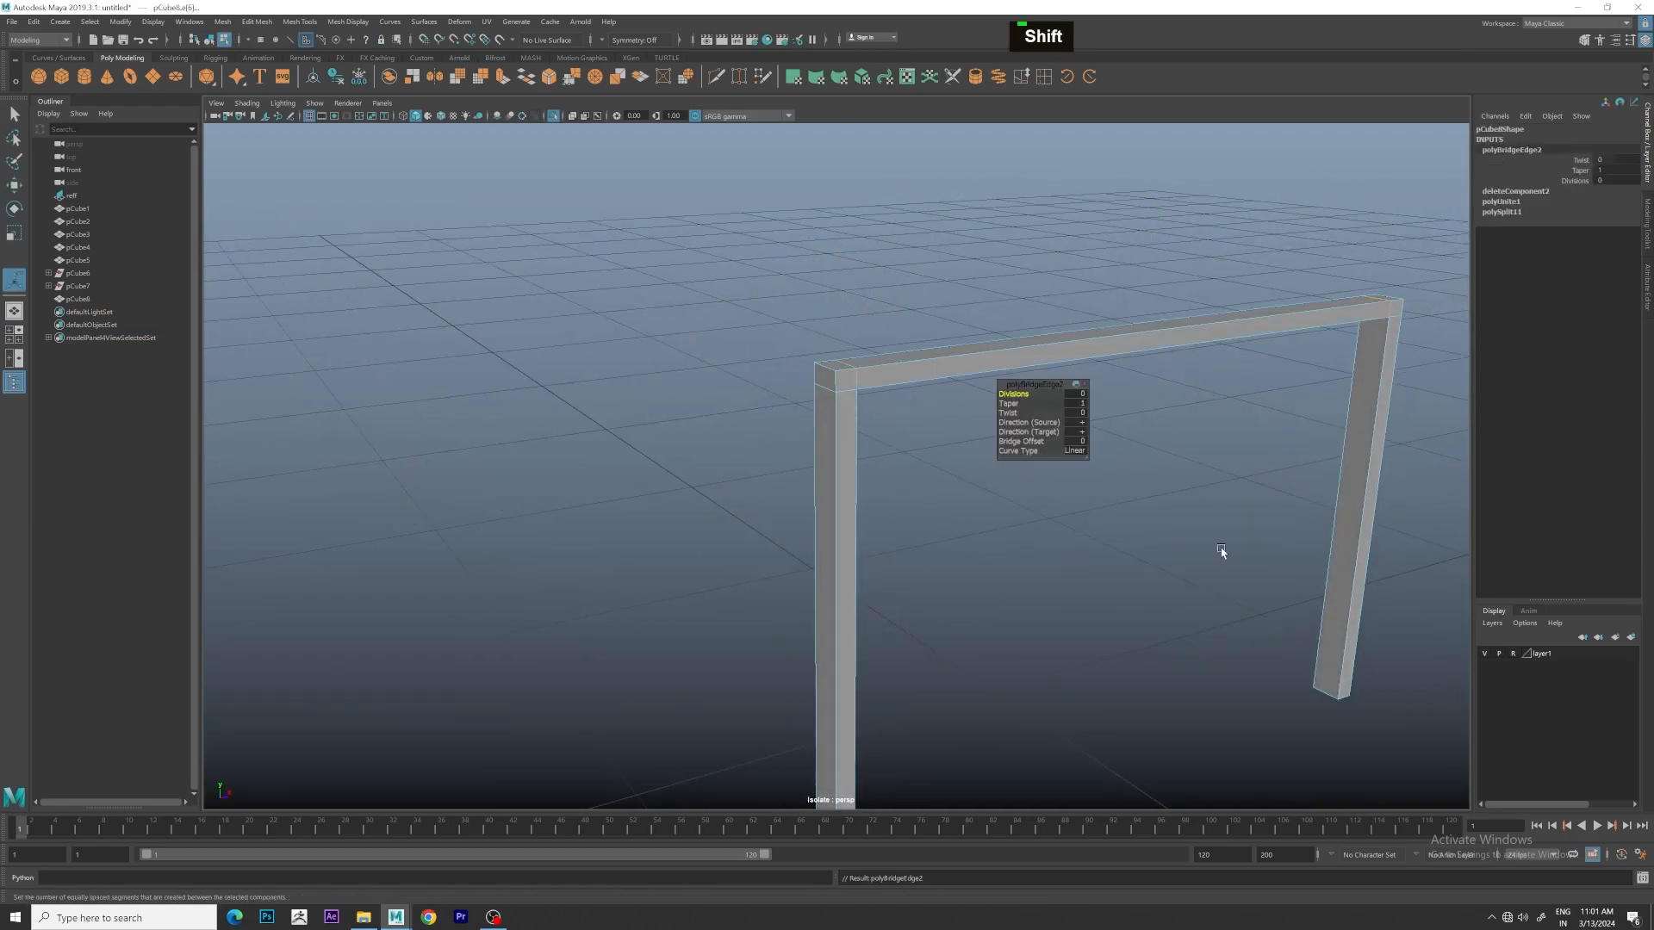
# End the isolation, return to object selection and bring the door frame close up in its wall
pyautogui.keyDown('alt'); pyautogui.moveTo(1247, 509); pyautogui.dragTo(1066, 447); pyautogui.keyUp('alt')
pyautogui.scroll(-3, 1155, 506)
pyautogui.hotkey('ctrl', '1')
pyautogui.scroll(-3, 1223, 502)
pyautogui.moveTo(1058, 446); pyautogui.dragTo(1189, 381, button='right')
pyautogui.scroll(3, 1315, 450)
pyautogui.keyDown('alt'); pyautogui.moveTo(1314, 450); pyautogui.dragTo(1284, 450); pyautogui.keyUp('alt')
pyautogui.scroll(5, 1281, 436)
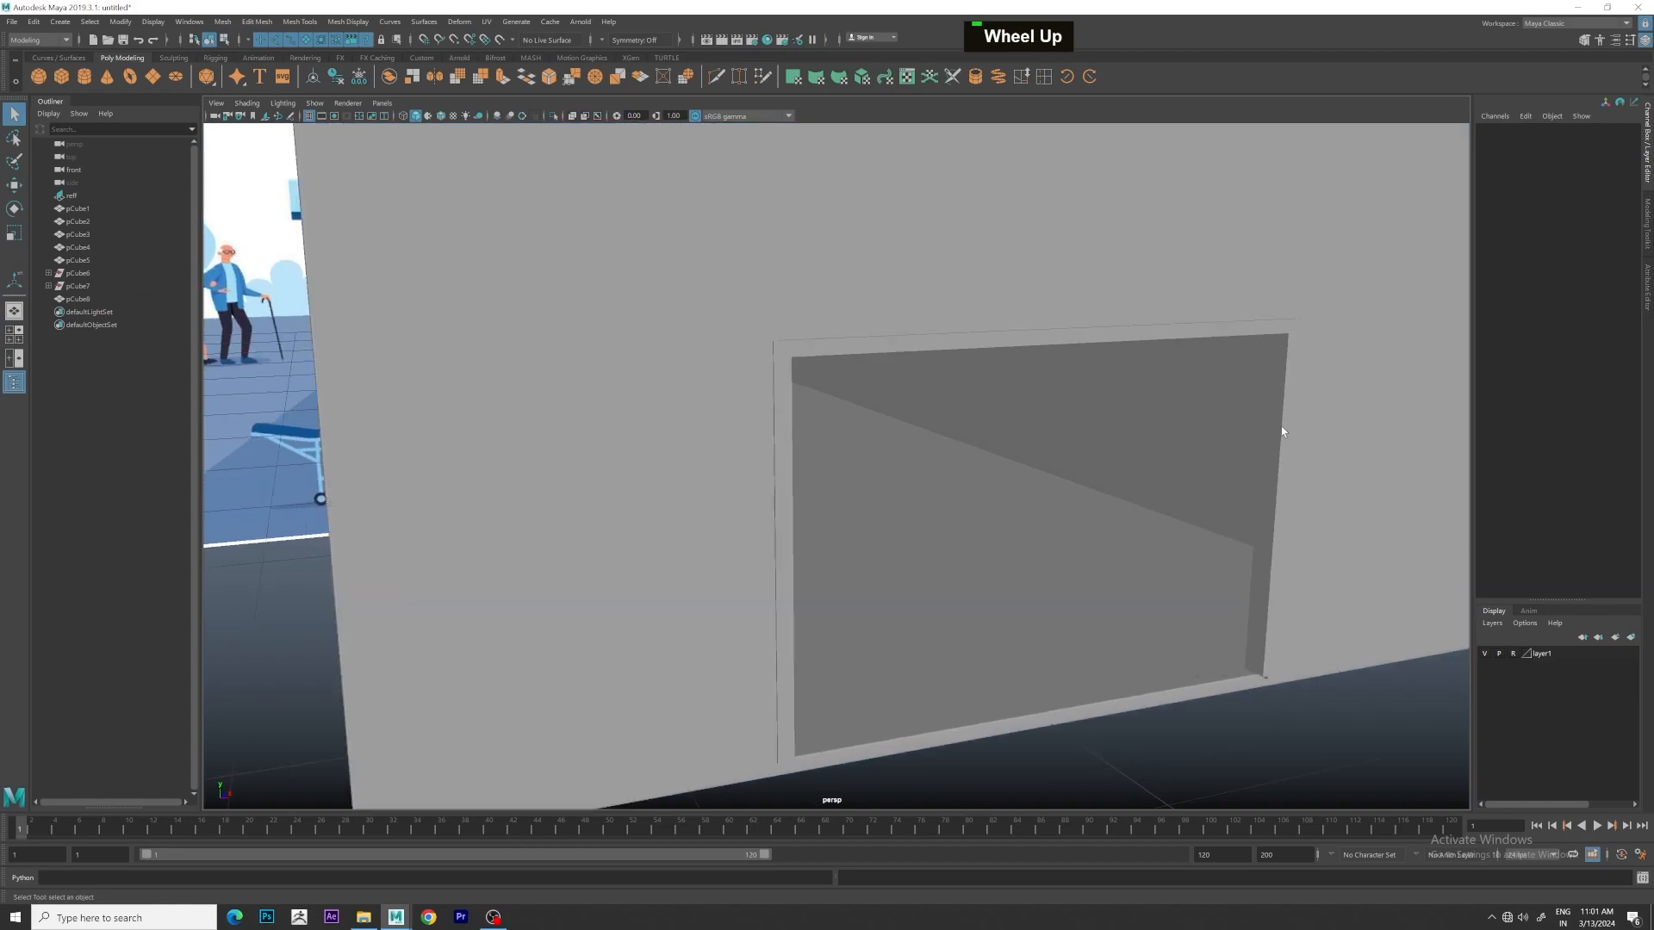
# Bevel the door frame with 2 segments and a fraction of 0.1
pyautogui.click(550, 79)
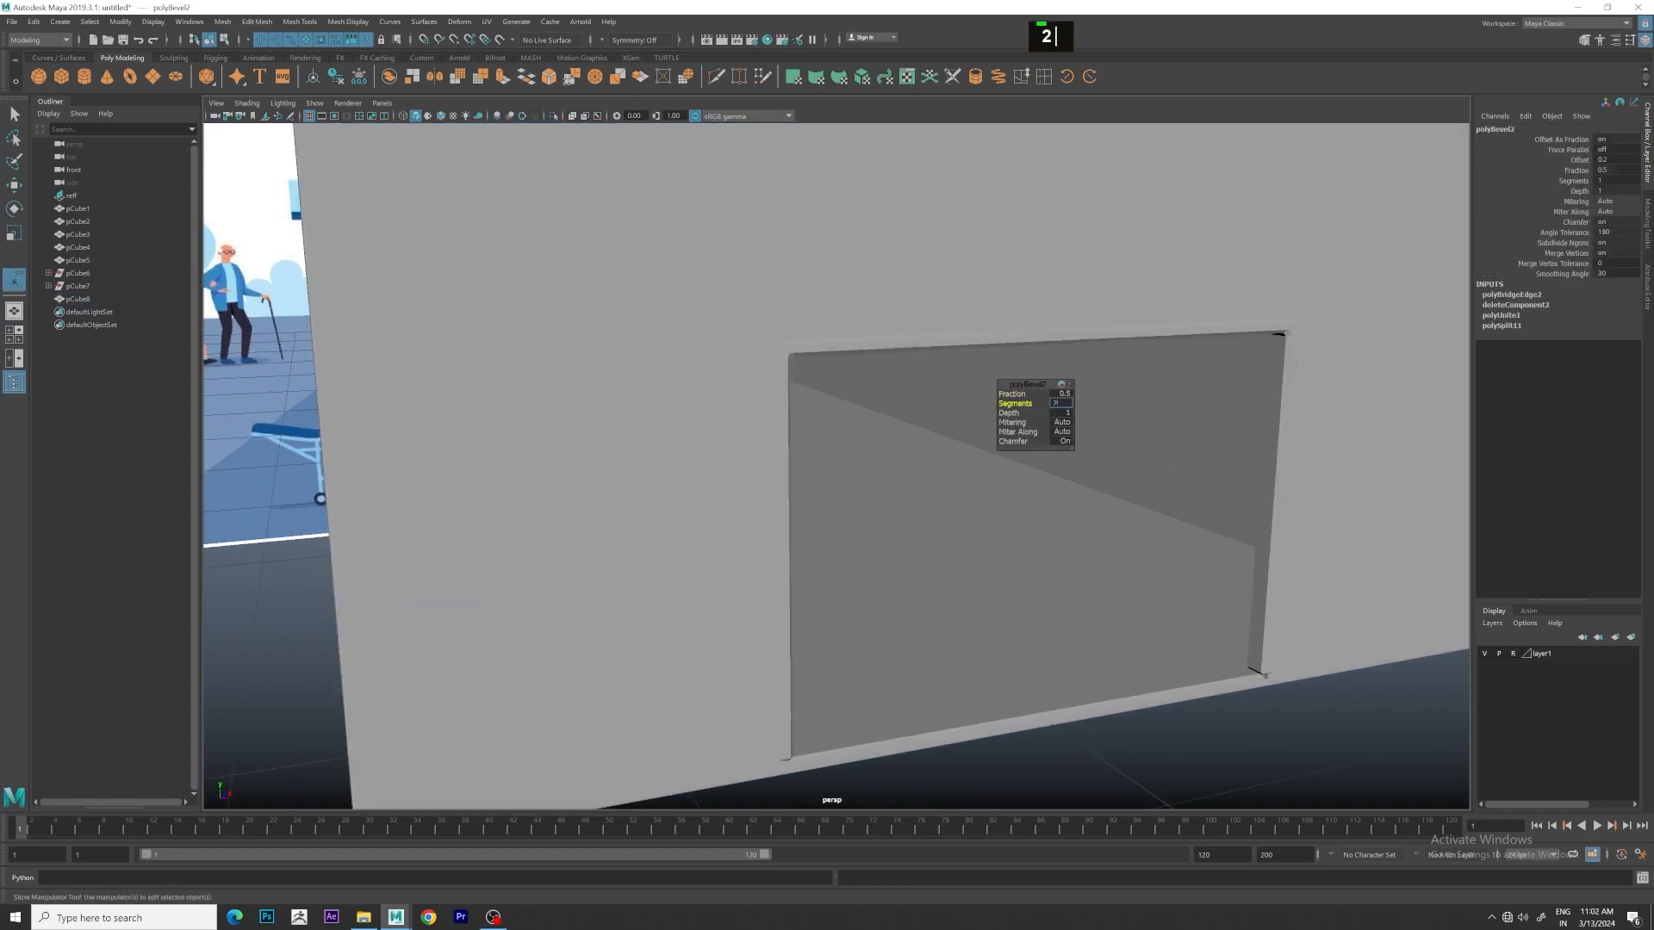
pyautogui.press('Return')
pyautogui.write('0.1')
pyautogui.press('Return')
pyautogui.click(1274, 705)
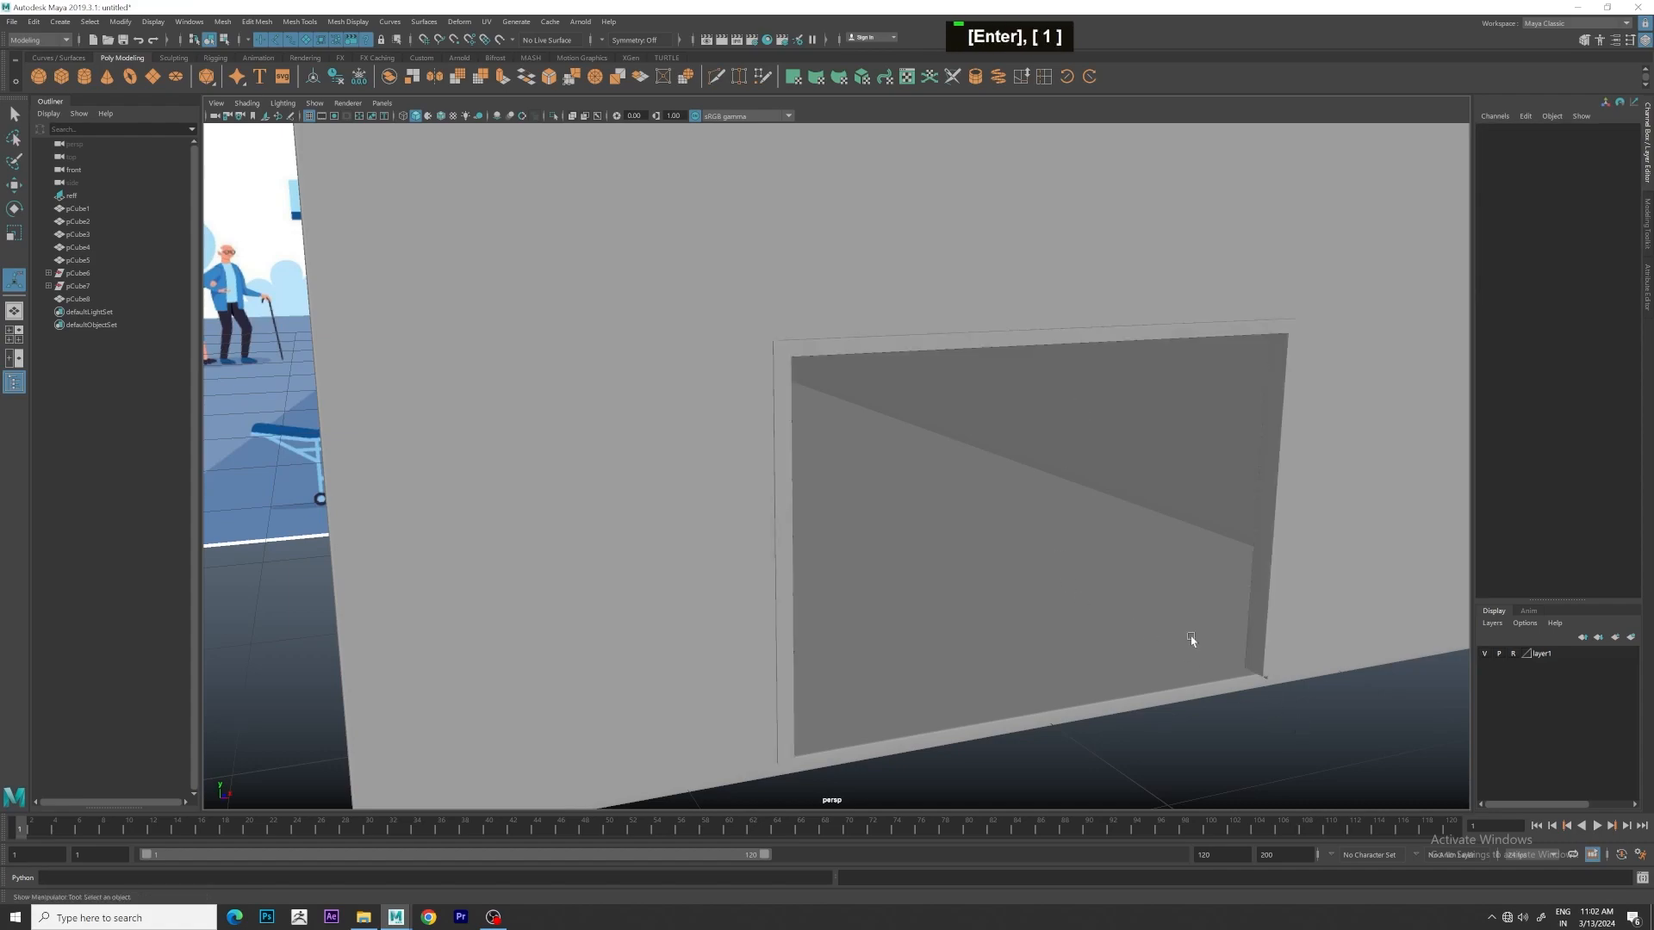
# Preview the door frame with smooth mesh display and return it to the unsmoothed display
pyautogui.click(869, 341)
pyautogui.press('3')
pyautogui.press('2')
pyautogui.click(1206, 730)
pyautogui.scroll(-2, 1266, 500)
pyautogui.click(1243, 451)
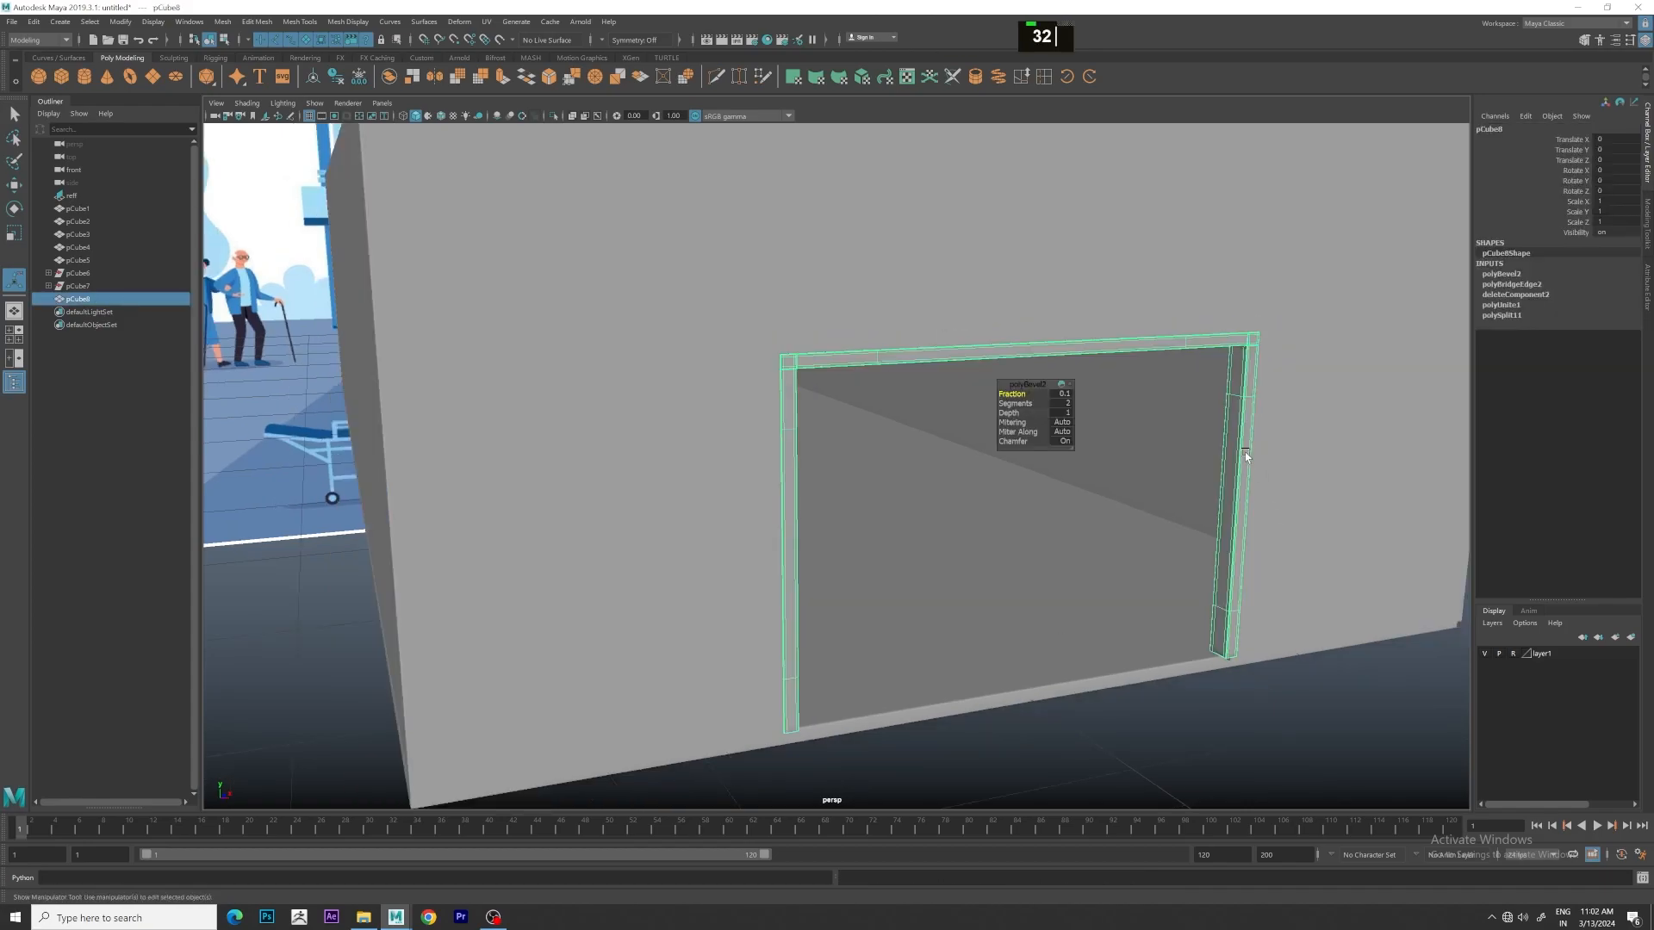
pyautogui.press('1')
pyautogui.press('3')
pyautogui.press('1')
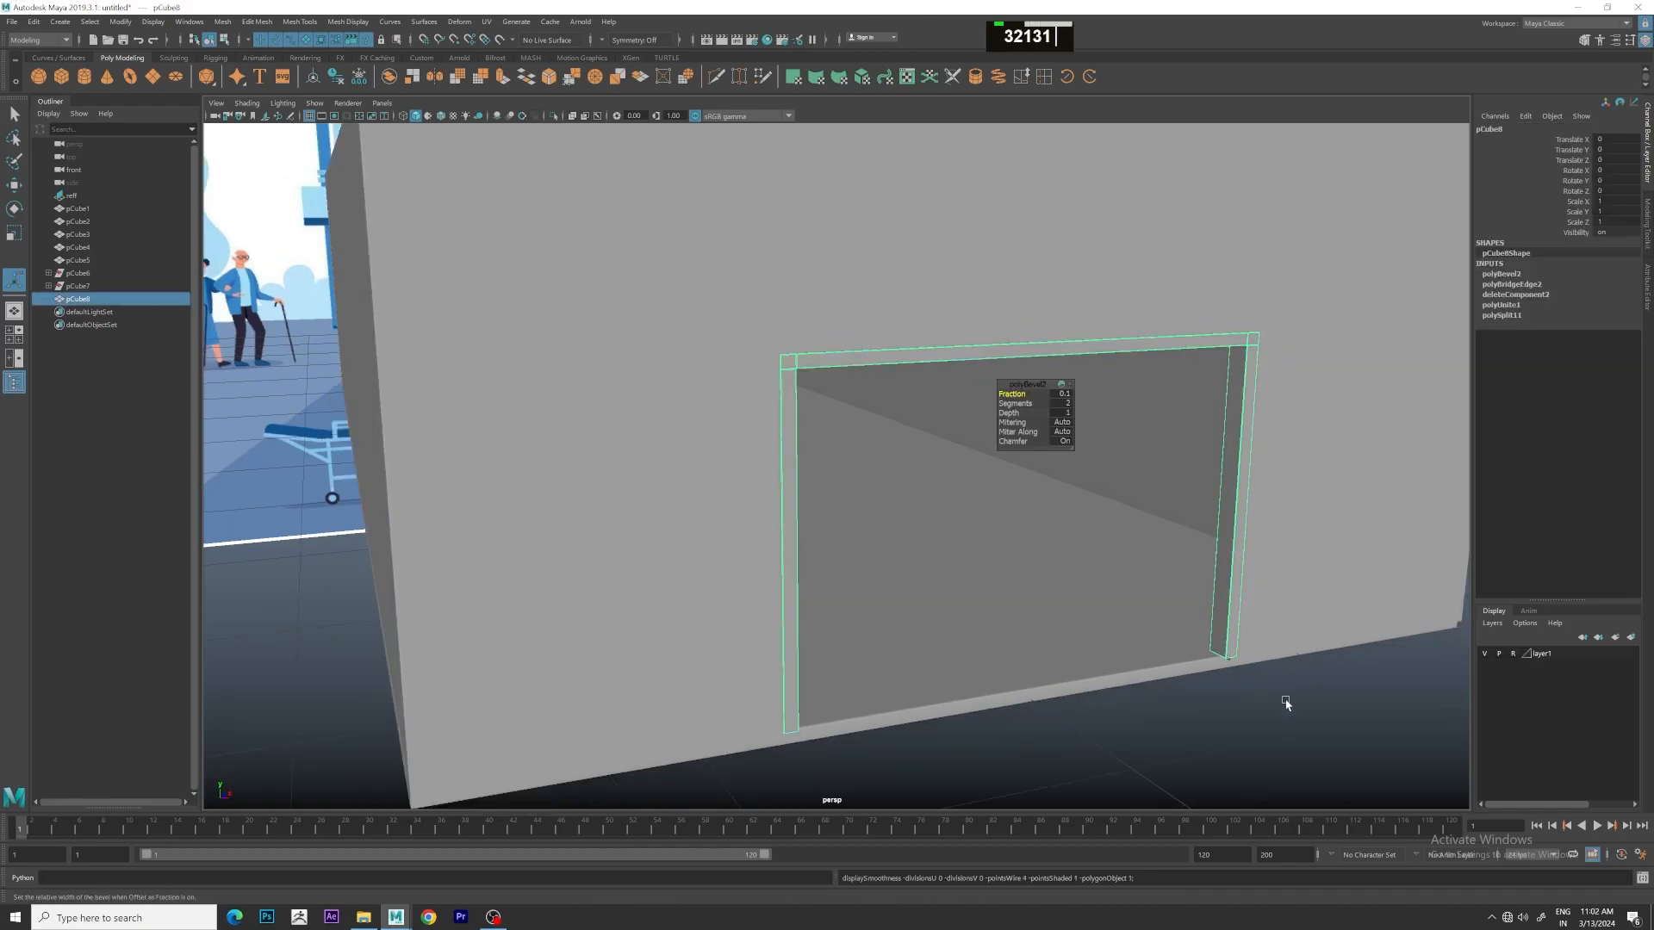
pyautogui.click(1323, 765)
# Lower the bottom vertices of both frame posts slightly so that they sink into the slab
pyautogui.scroll(-2, 1277, 517)
pyautogui.scroll(2, 1277, 517)
pyautogui.keyDown('alt'); pyautogui.moveTo(1208, 510); pyautogui.dragTo(1276, 508); pyautogui.keyUp('alt')
pyautogui.keyDown('alt'); pyautogui.moveTo(1277, 508); pyautogui.dragTo(1289, 577, button='middle'); pyautogui.keyUp('alt')
pyautogui.keyDown('alt'); pyautogui.moveTo(1288, 576); pyautogui.dragTo(1329, 507); pyautogui.keyUp('alt')
pyautogui.scroll(3, 1307, 517)
pyautogui.click(1378, 541)
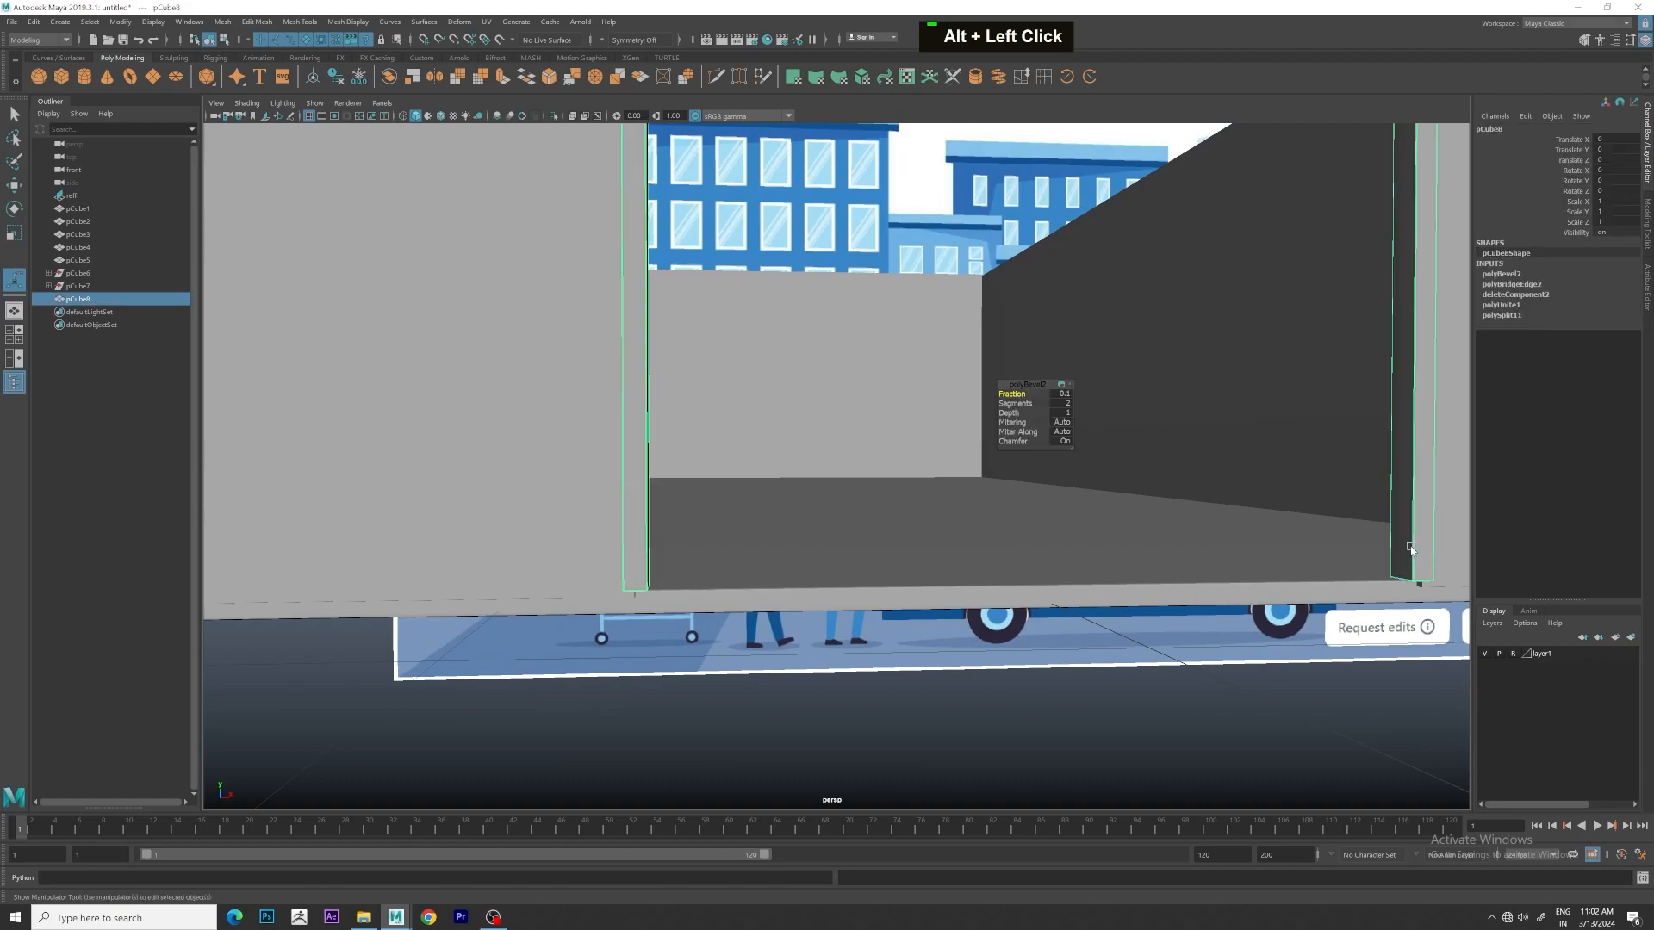
pyautogui.scroll(-3, 1184, 588)
pyautogui.moveTo(1271, 560); pyautogui.dragTo(580, 462, button='right')
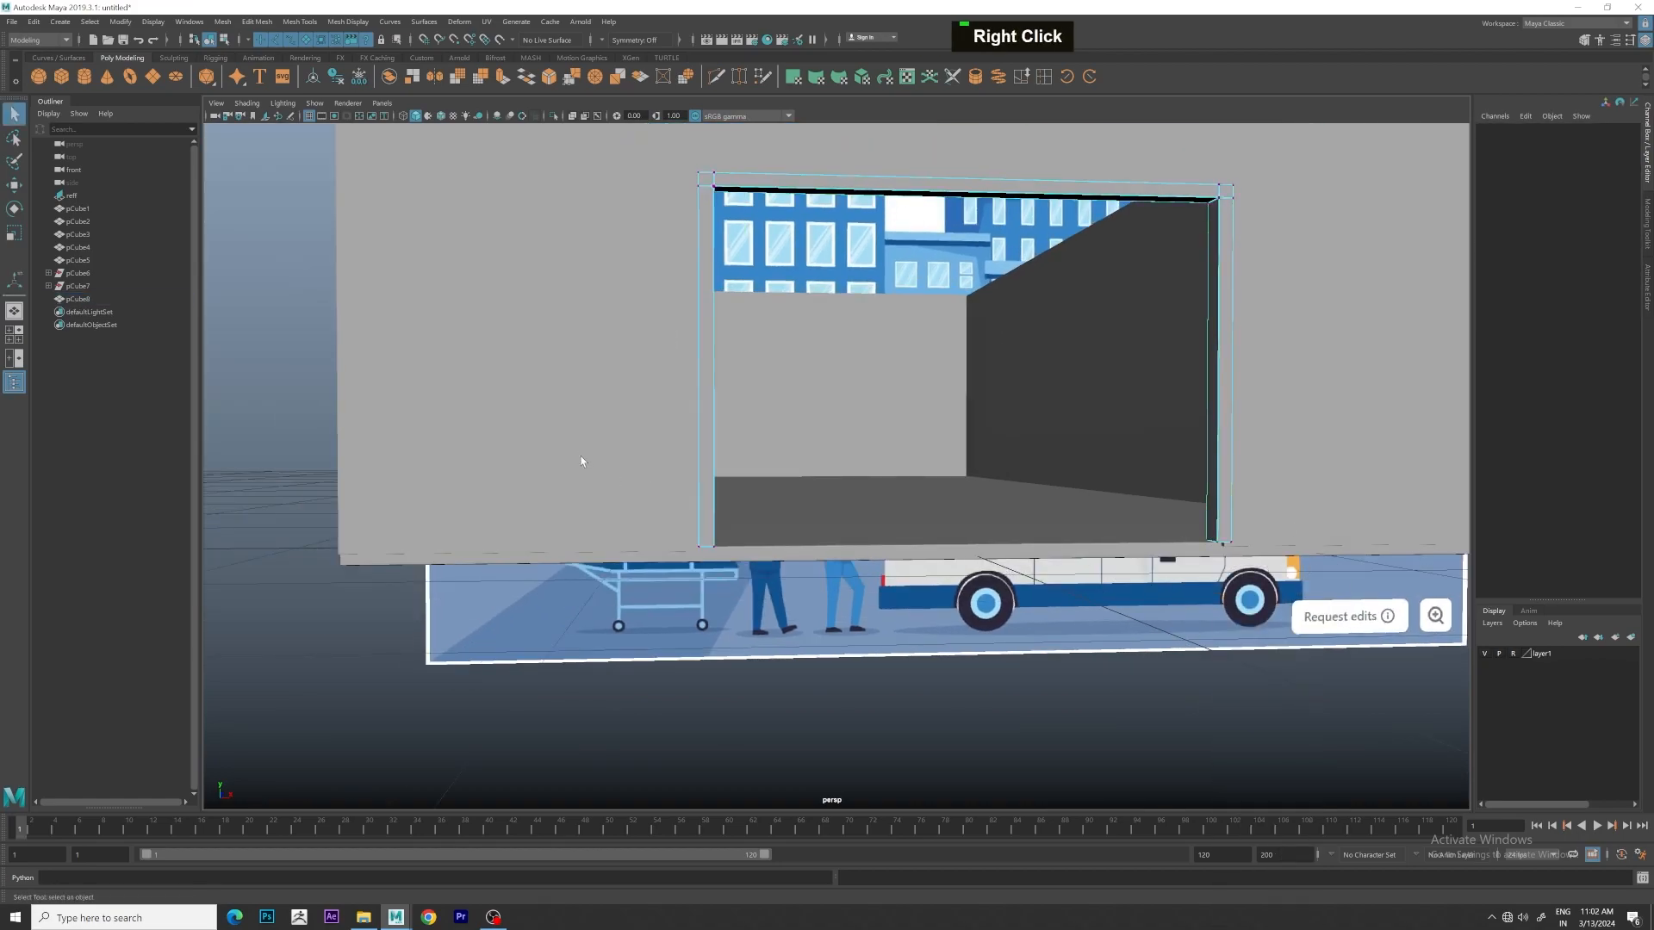
pyautogui.scroll(3, 1021, 474)
pyautogui.press('w')
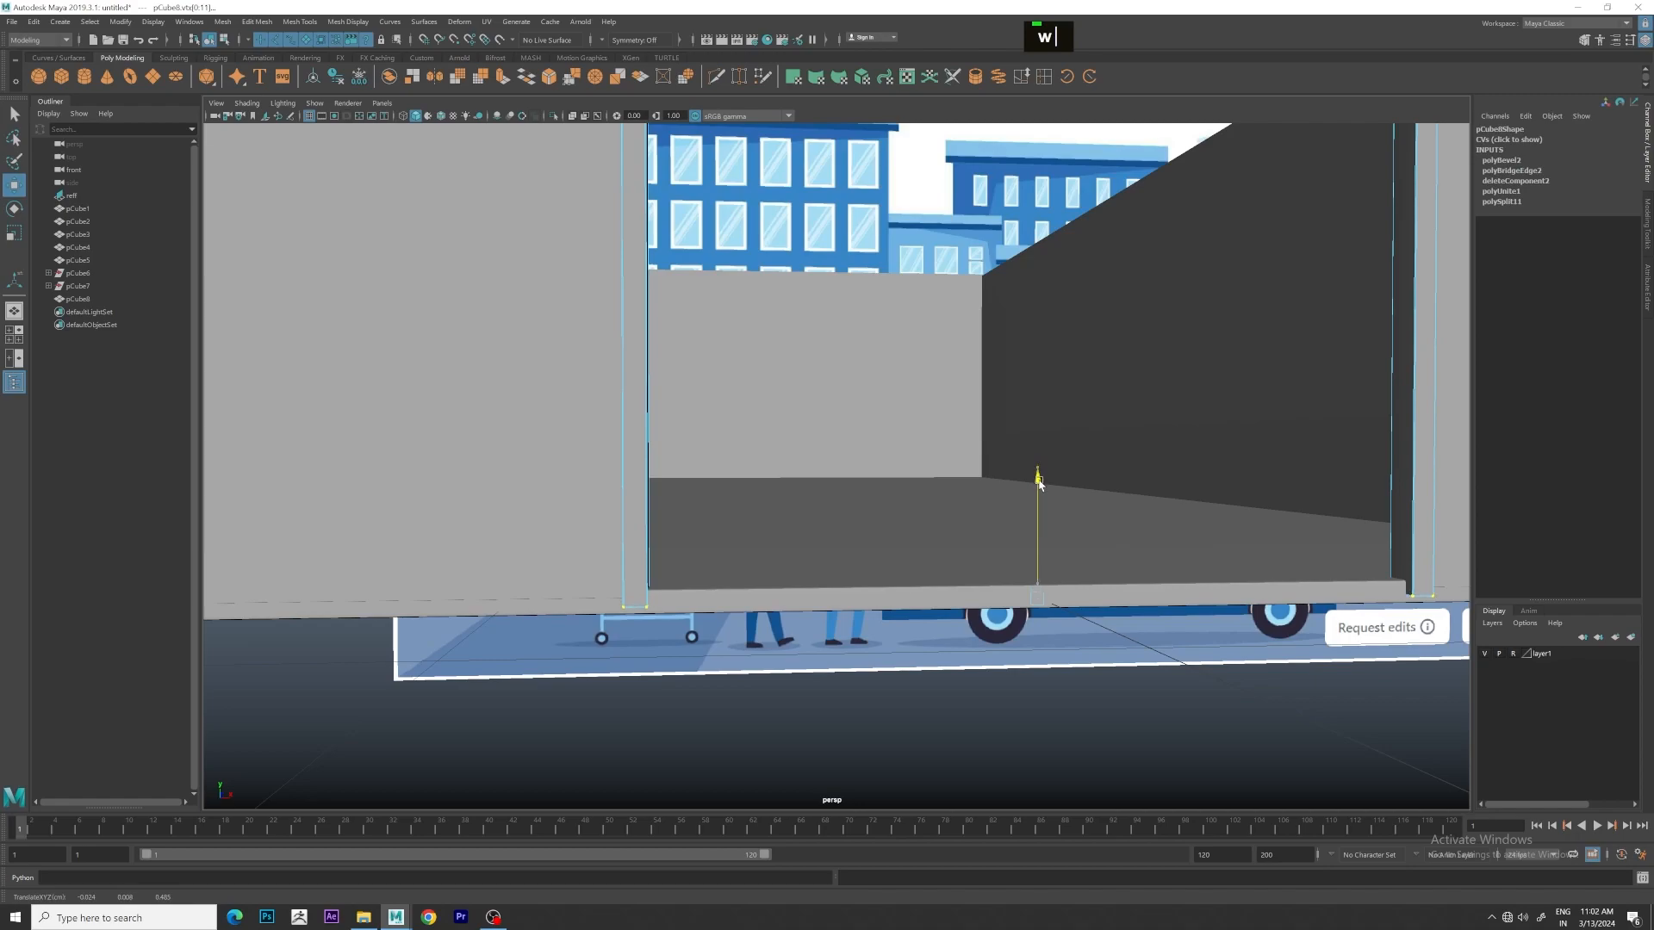
pyautogui.scroll(-2, 1040, 488)
pyautogui.click(1196, 746)
# Compare the door frame with the reference image in the front view and return to the perspective view
pyautogui.keyDown('alt'); pyautogui.moveTo(1196, 746); pyautogui.dragTo(1034, 590); pyautogui.keyUp('alt')
pyautogui.press('space')
pyautogui.press('space')
pyautogui.scroll(3, 611, 459)
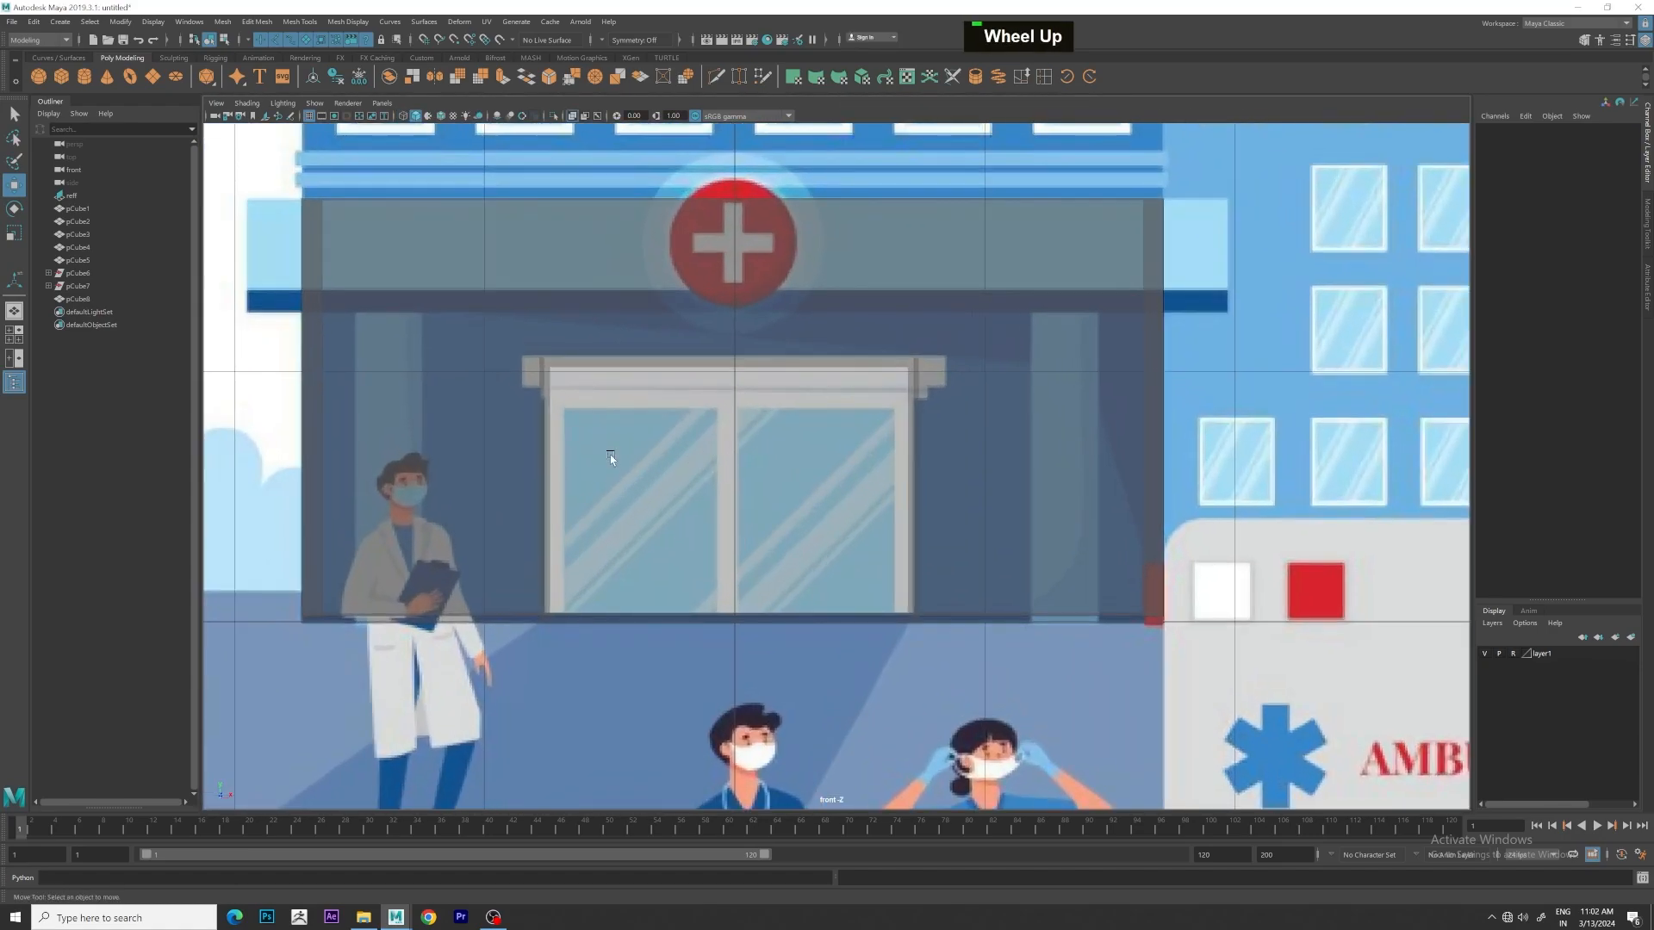
pyautogui.scroll(1, 644, 552)
pyautogui.press('space')
pyautogui.press('space')
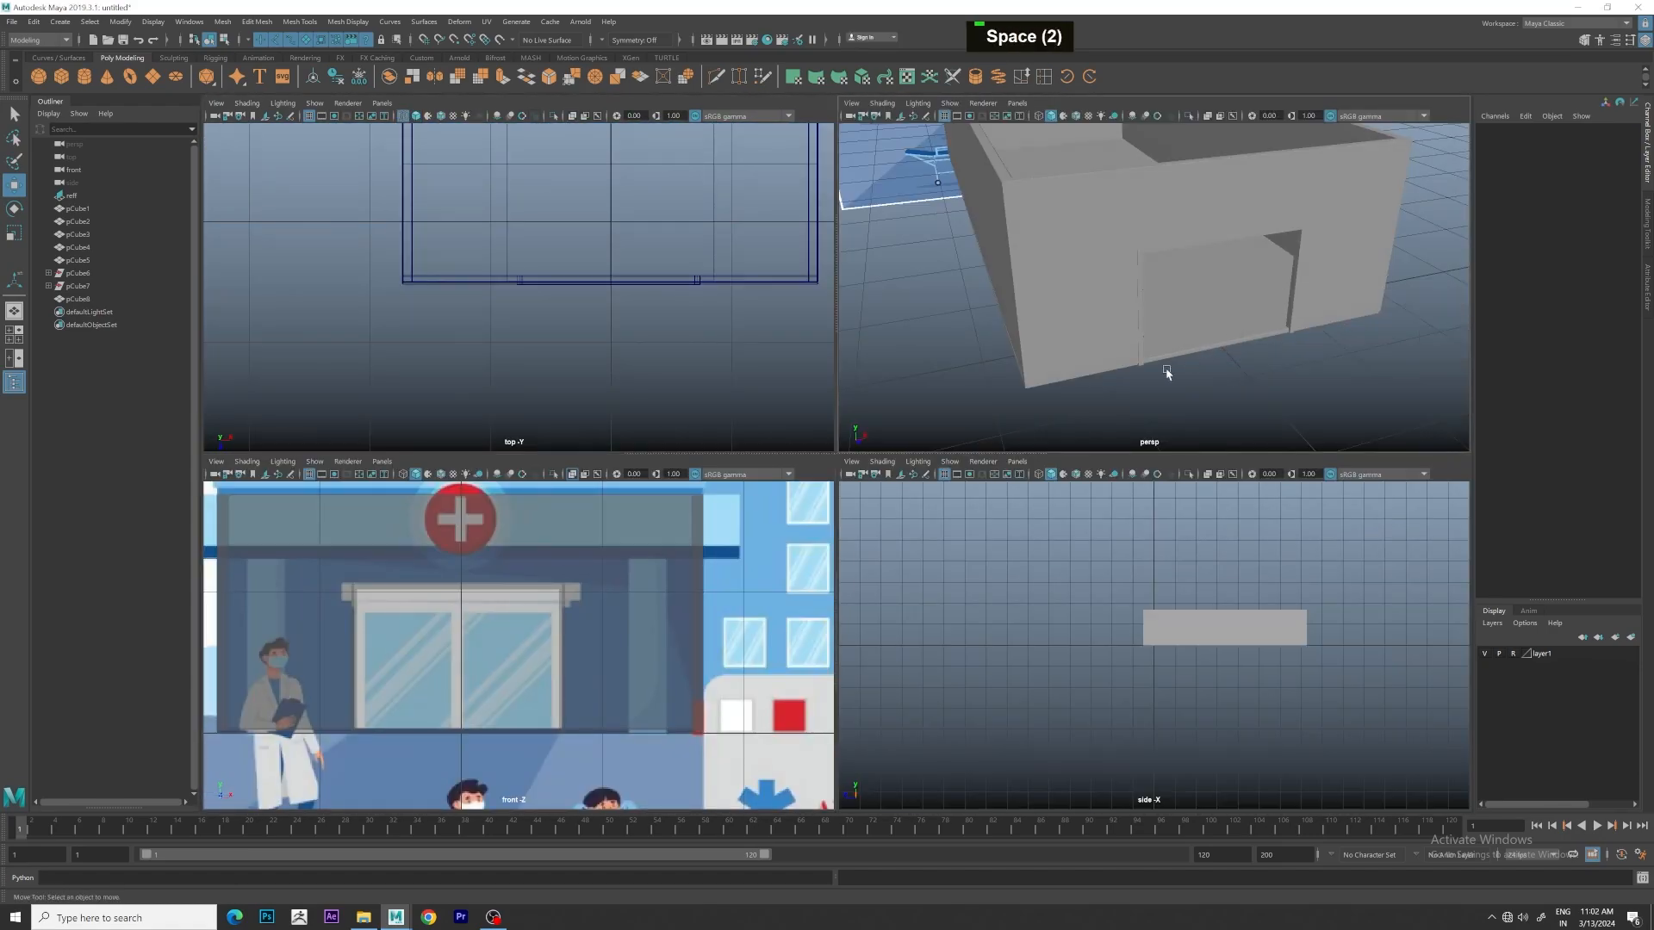